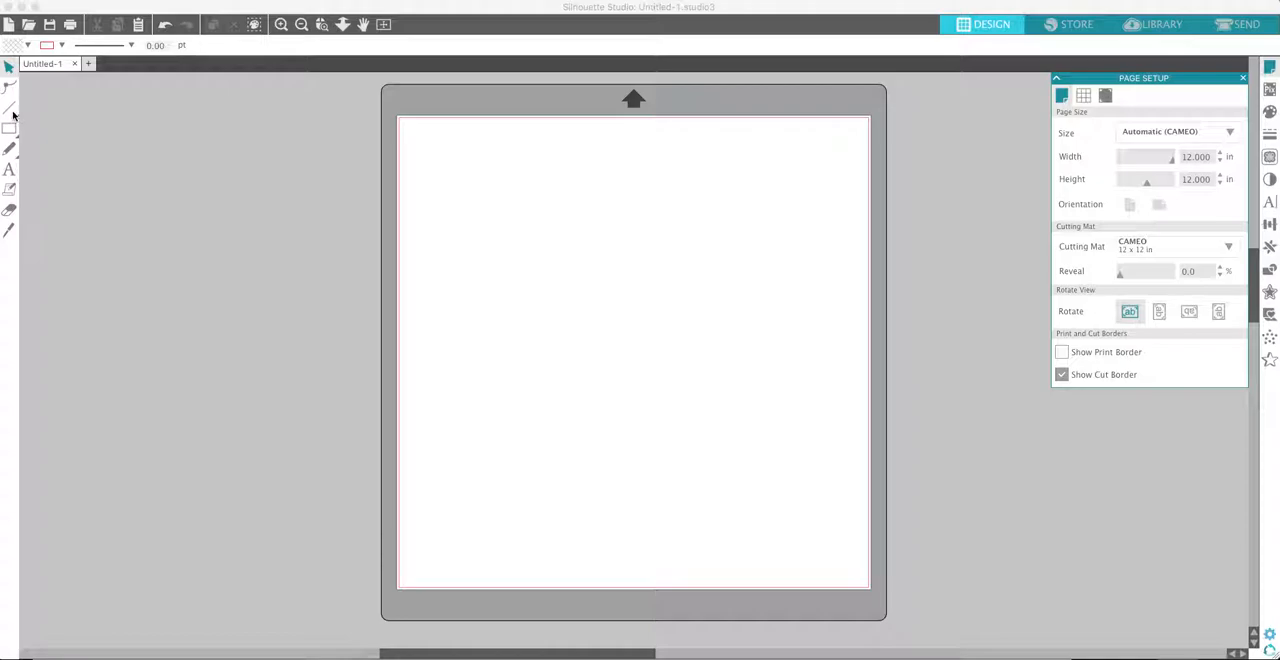
- Draw a letter G freehand near the page's upper-left corner, using a rounded stroke and an angled crossbar with a short tail
mouse_move(15, 117)
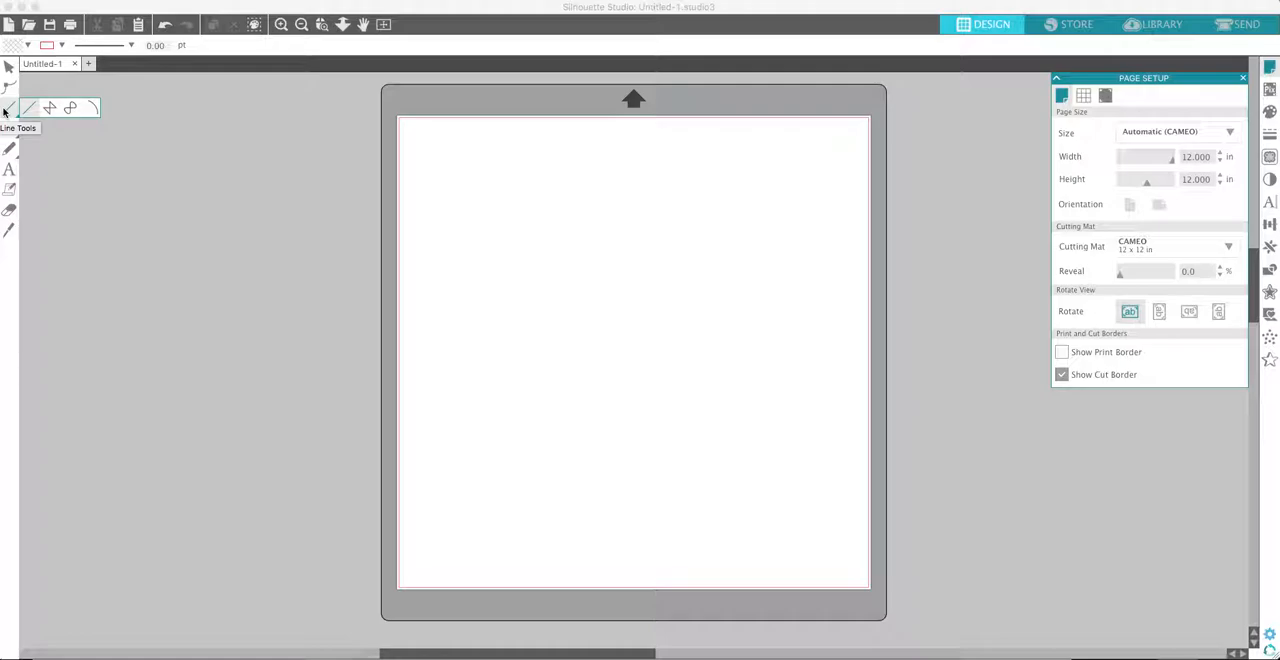
mouse_move(14, 157)
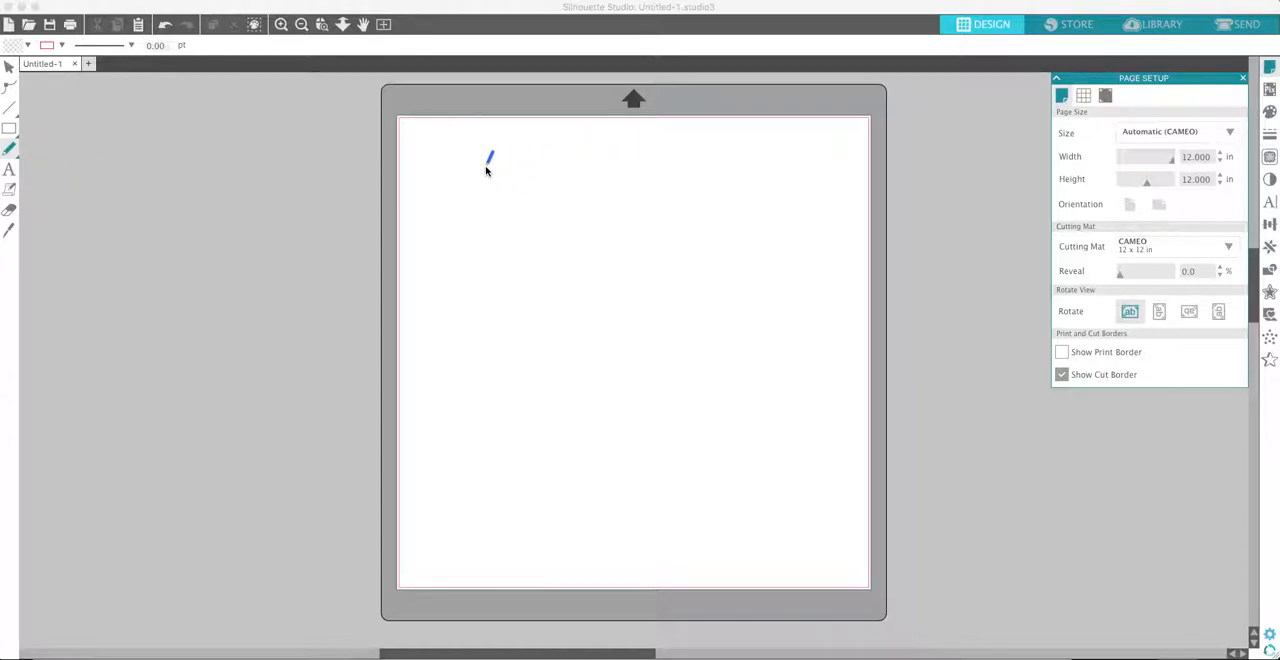
mouse_move(503, 158)
mouse_down()
mouse_move(459, 177)
mouse_move(506, 226)
mouse_move(522, 214)
mouse_up()
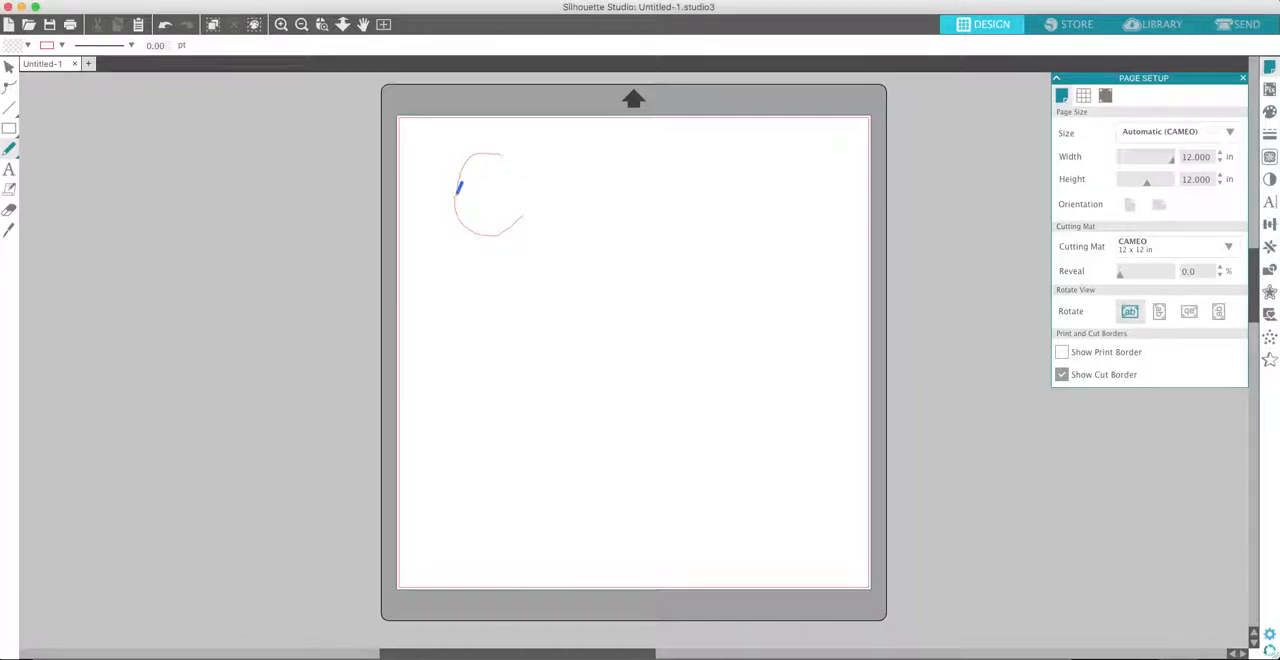
mouse_move(476, 197)
mouse_down()
mouse_move(532, 198)
mouse_move(531, 238)
mouse_up()
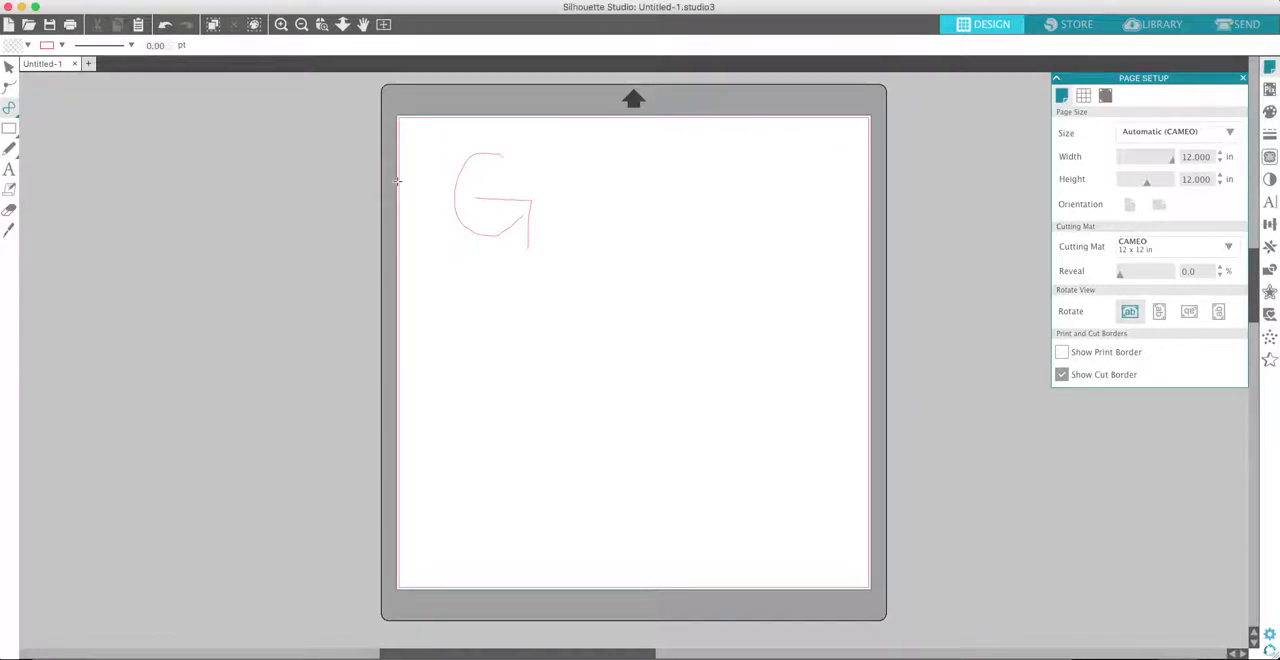
- Draw an open C-shaped curve about 2.03 by 2.65 in beside the freehand G and shift it slightly down
mouse_move(12, 112)
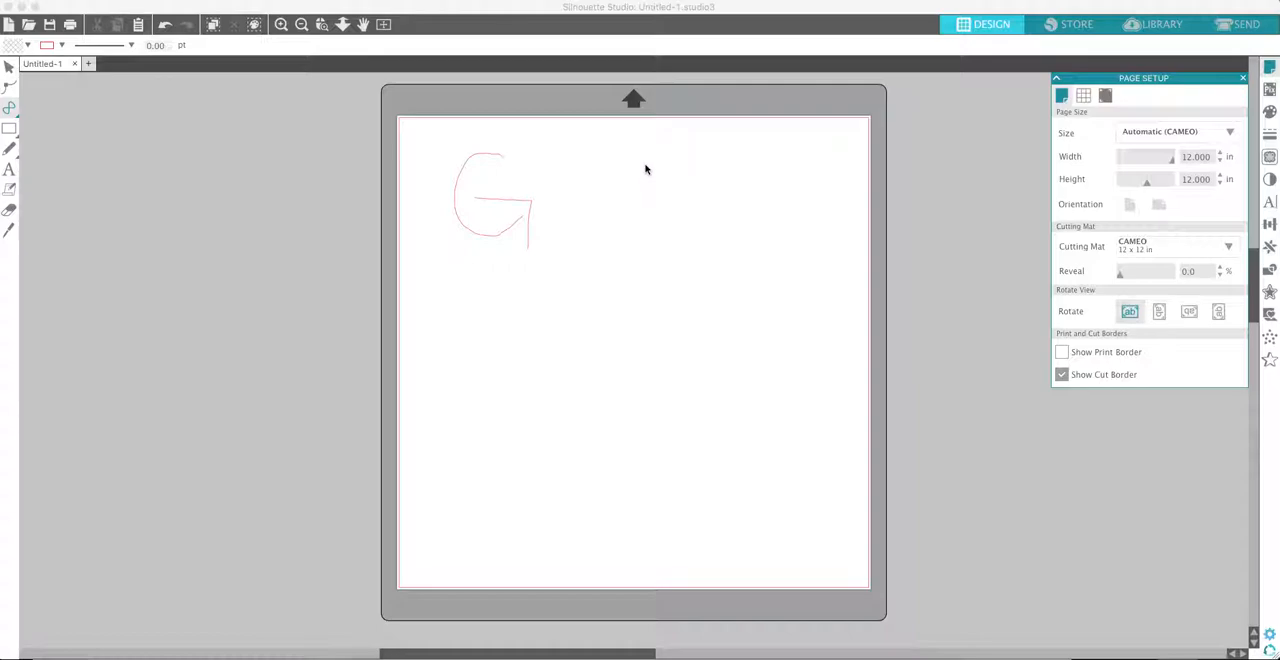
click(664, 157)
click(651, 148)
click(624, 148)
click(609, 165)
click(605, 191)
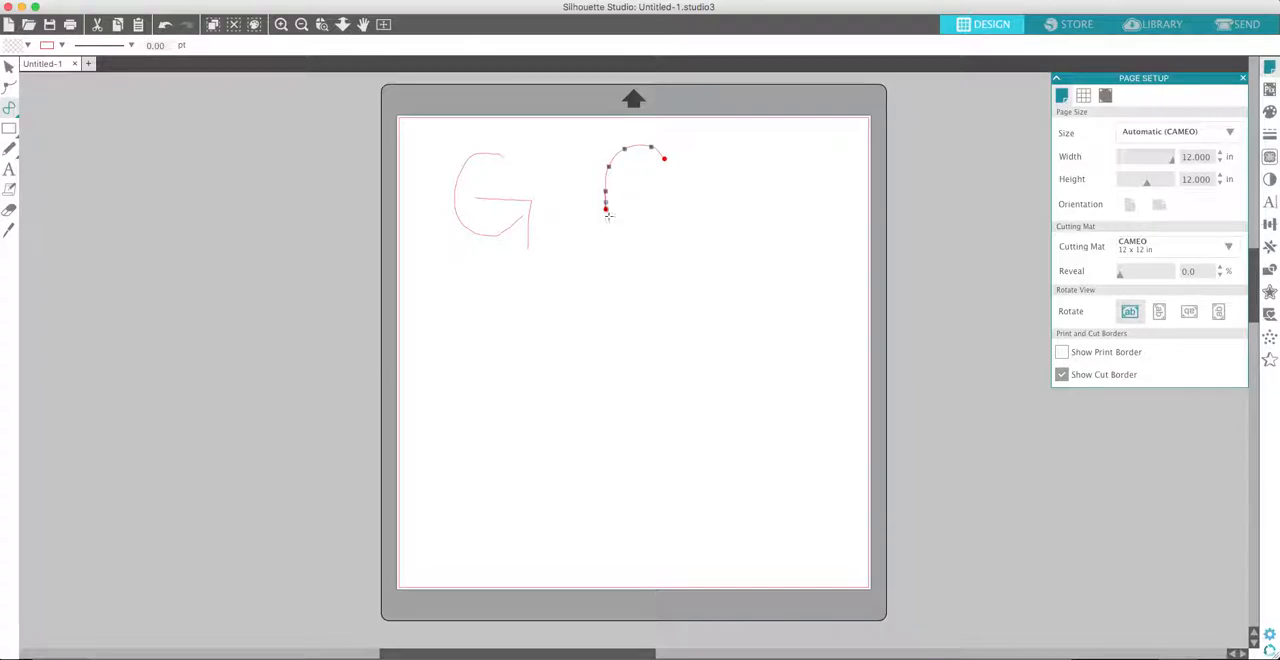
click(614, 226)
click(632, 246)
click(658, 247)
click(681, 230)
click(9, 66)
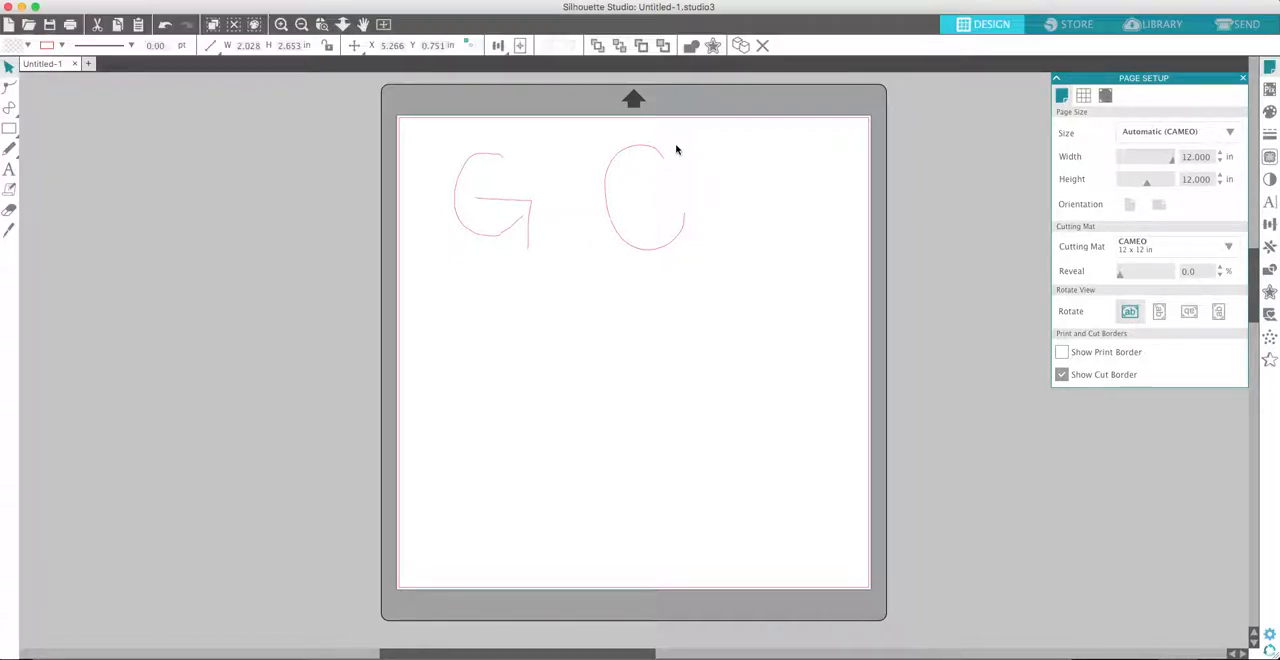
mouse_move(653, 152)
mouse_down()
mouse_move(651, 206)
mouse_move(655, 161)
mouse_up()
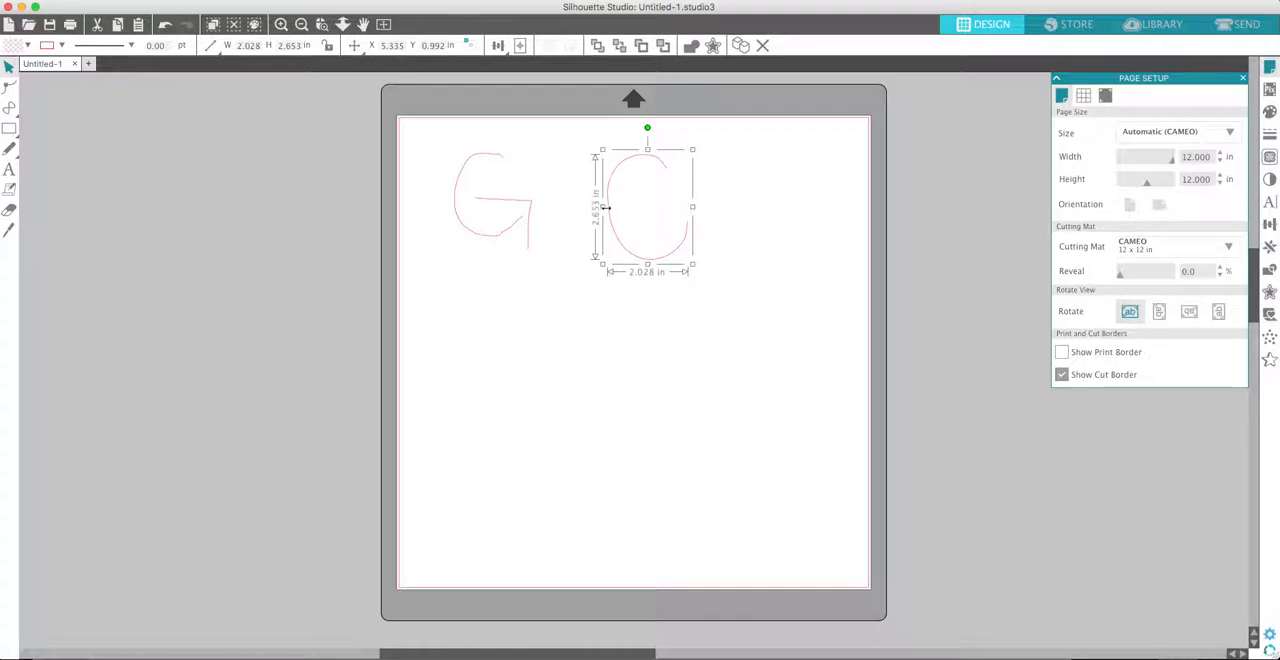
- Edit the C curve's points along its lower end and bottom, adjusting their positions and handles to smooth the bend
click(9, 88)
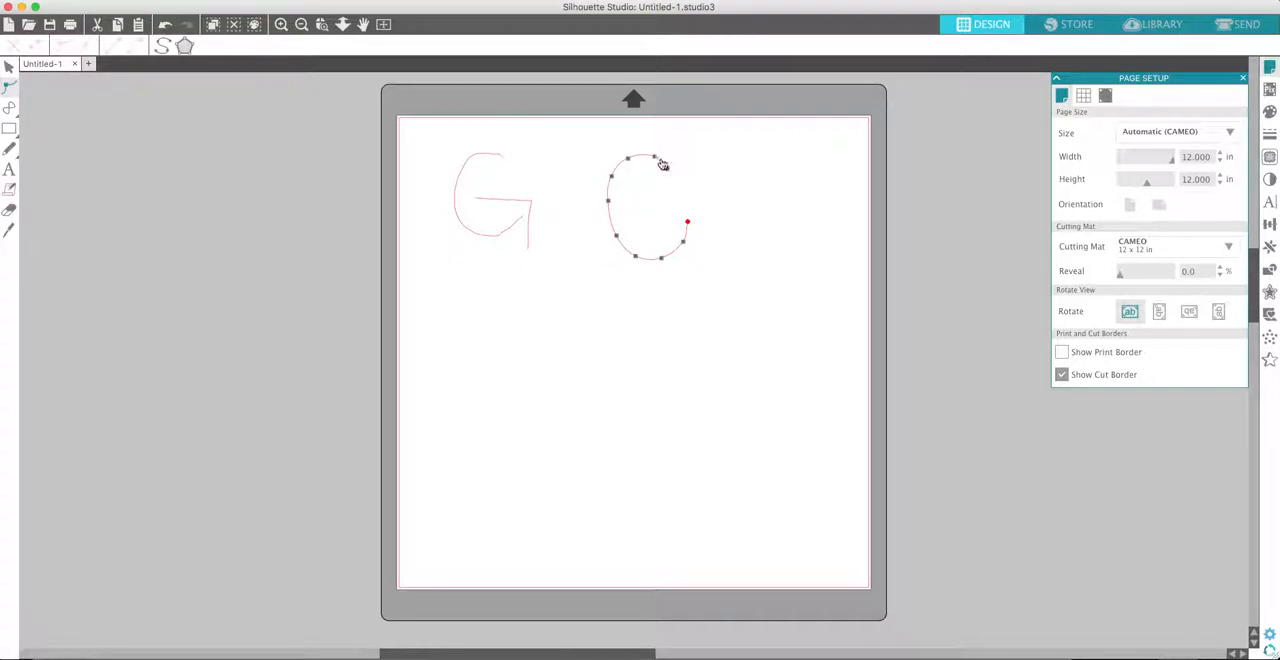
click(281, 24)
scroll(871, 200, up, 6)
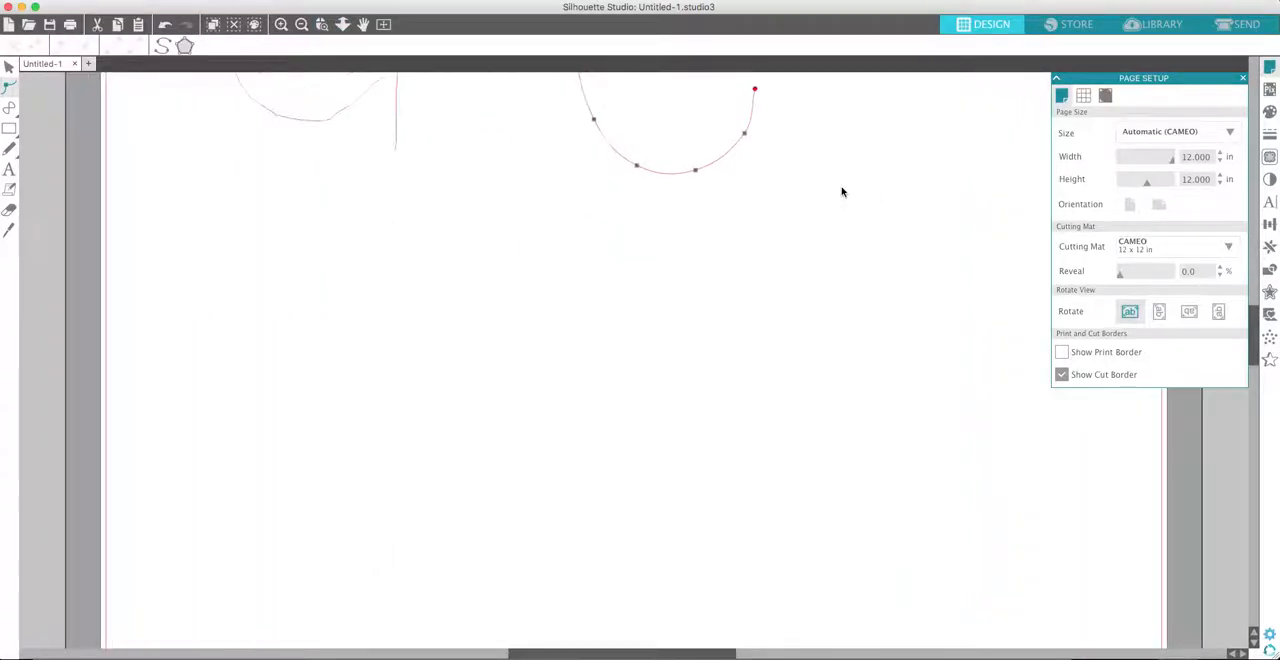
scroll(842, 191, down, 1)
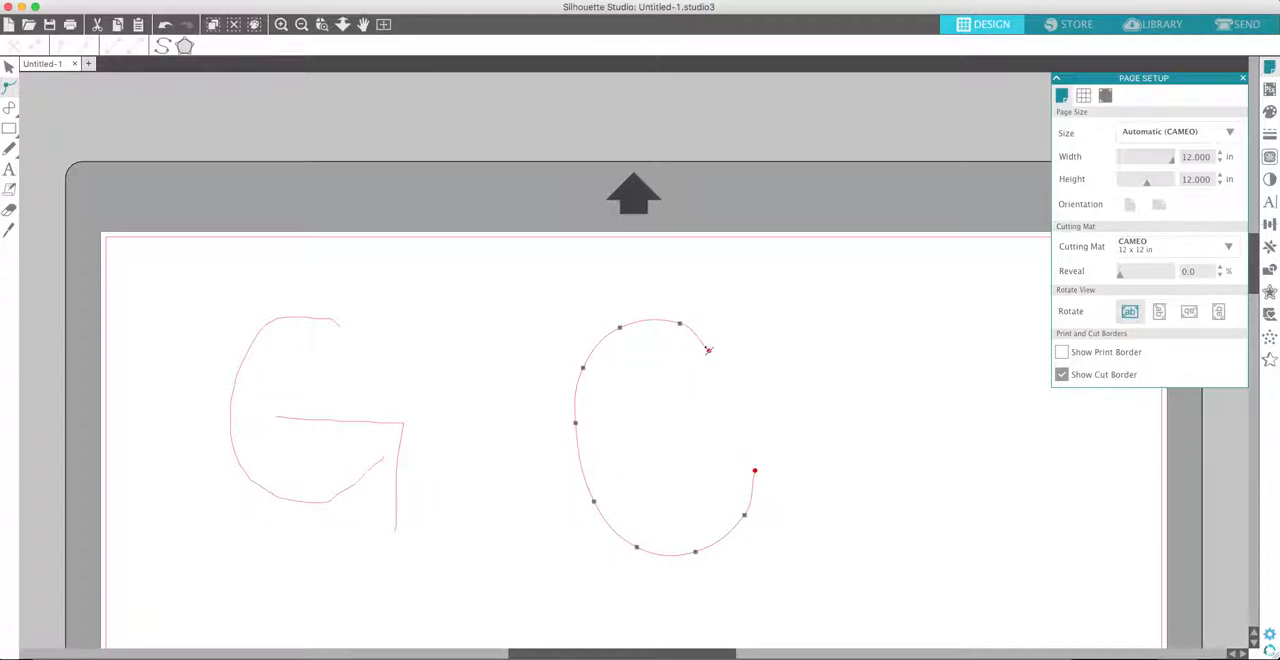
click(746, 517)
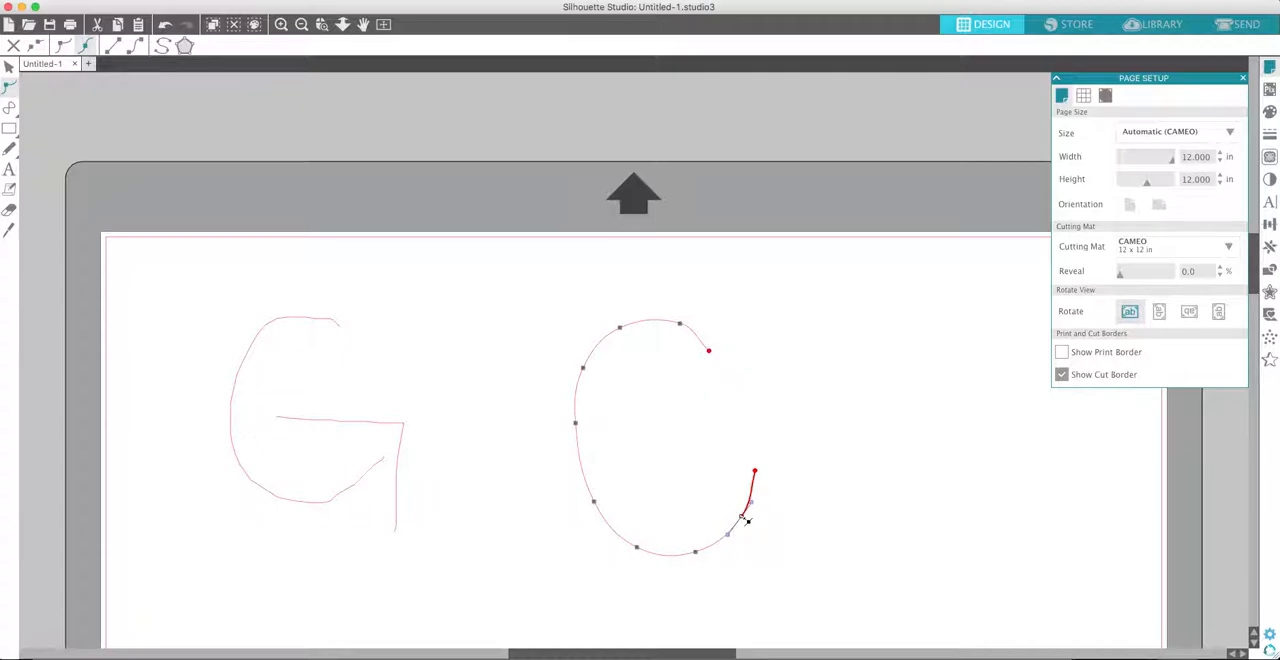
mouse_move(745, 522)
mouse_down()
mouse_move(767, 549)
mouse_move(865, 567)
mouse_move(945, 540)
mouse_move(963, 441)
mouse_move(720, 360)
mouse_move(668, 445)
mouse_move(766, 560)
mouse_move(922, 598)
mouse_move(950, 620)
mouse_move(755, 521)
mouse_up()
drag(741, 524, 737, 525)
mouse_move(726, 544)
mouse_down()
mouse_move(725, 578)
mouse_move(706, 563)
mouse_move(733, 534)
mouse_up()
click(696, 552)
mouse_move(697, 553)
mouse_down()
mouse_move(671, 560)
mouse_move(722, 549)
mouse_up()
click(637, 547)
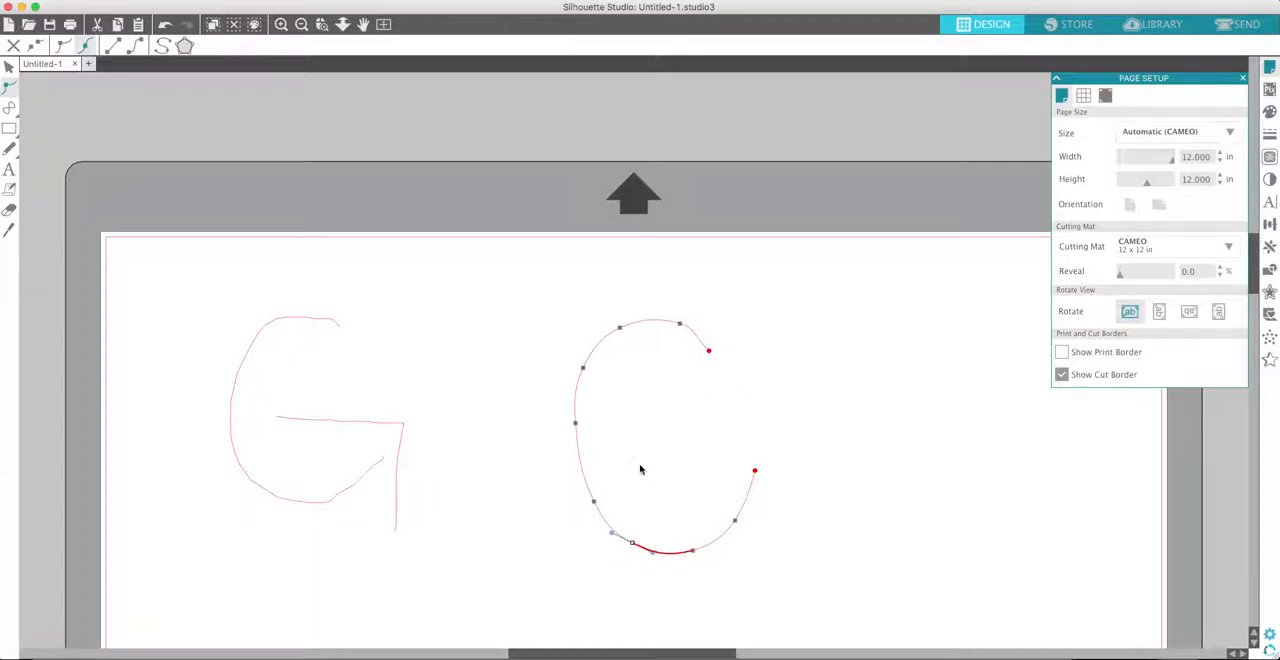
- Adjust the points and handles along the upper half of the C curve to round its top and upper end
drag(584, 368, 588, 357)
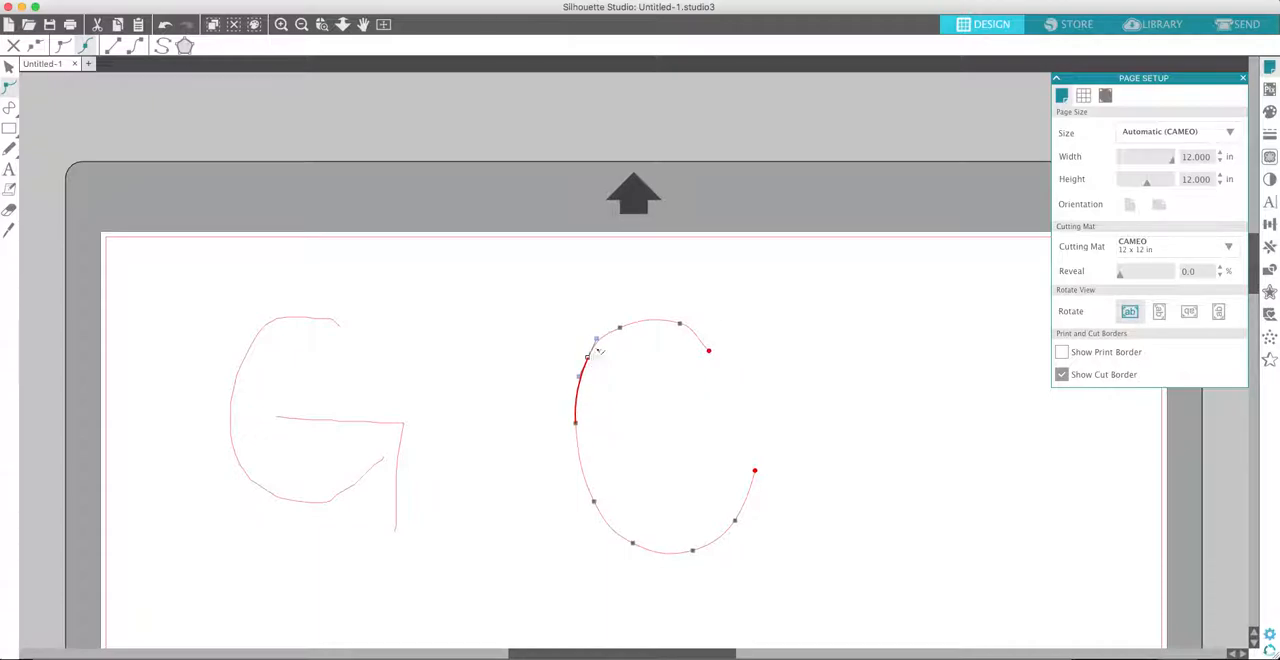
click(620, 329)
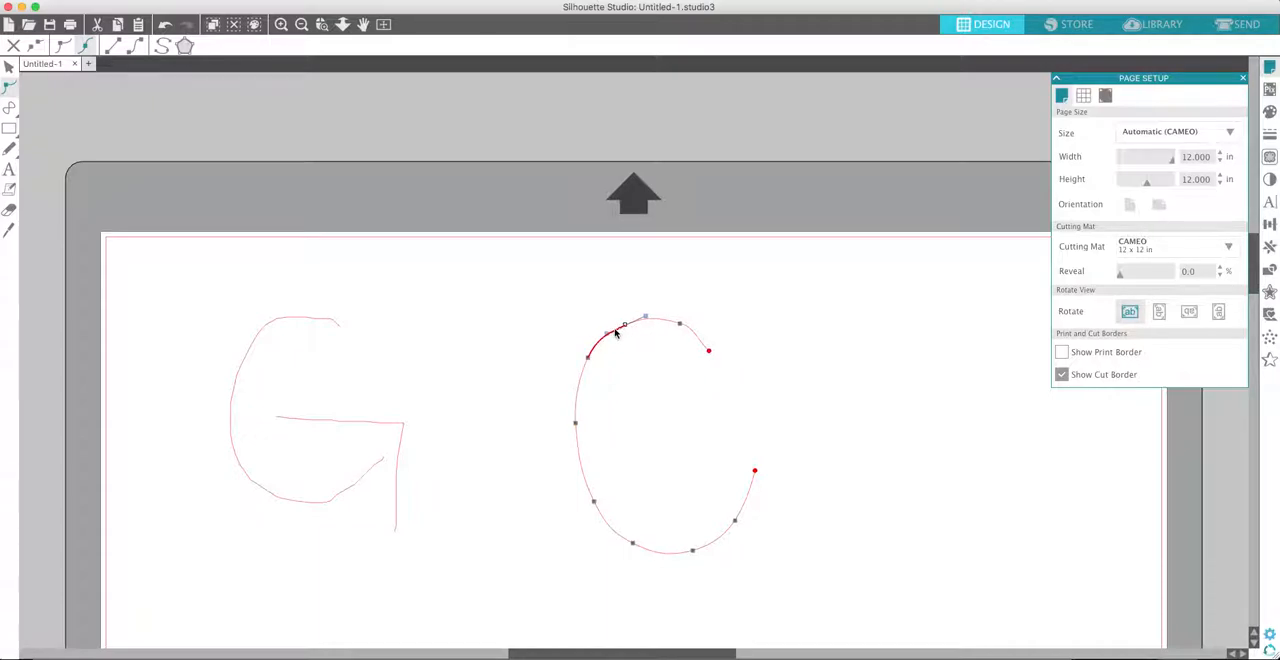
drag(610, 336, 622, 329)
click(679, 325)
drag(679, 326, 700, 332)
drag(713, 355, 708, 344)
- Rotate the C curve slightly clockwise
click(15, 67)
drag(665, 294, 685, 296)
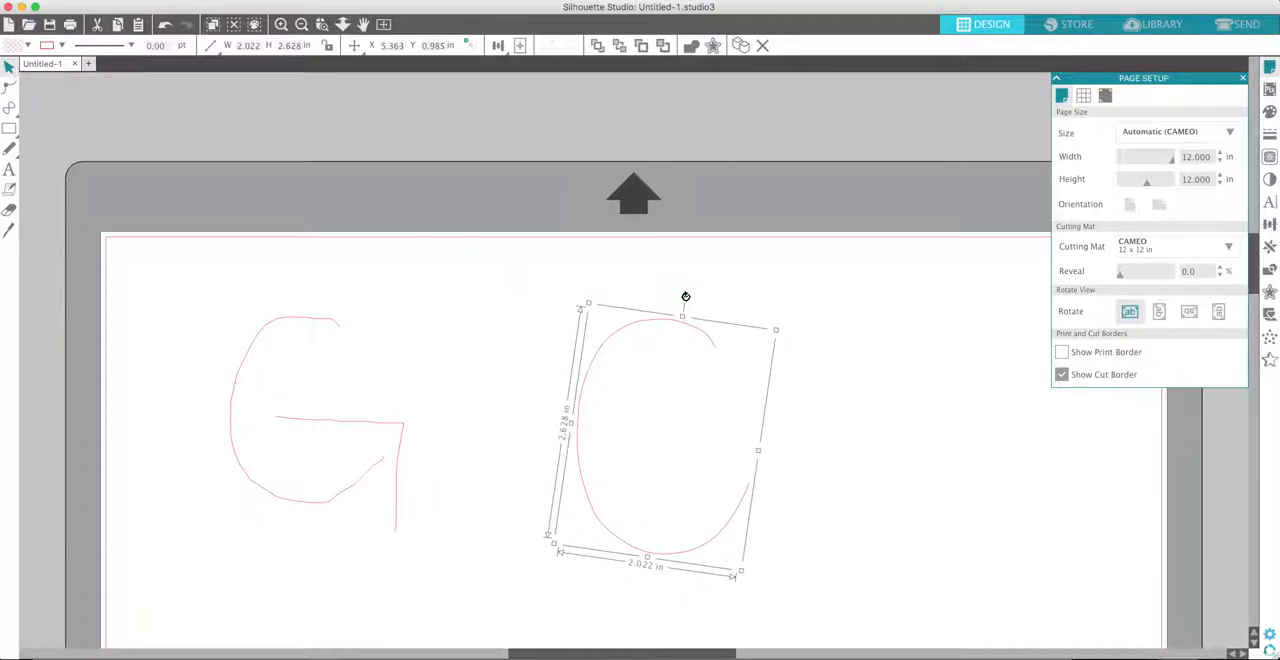
click(818, 394)
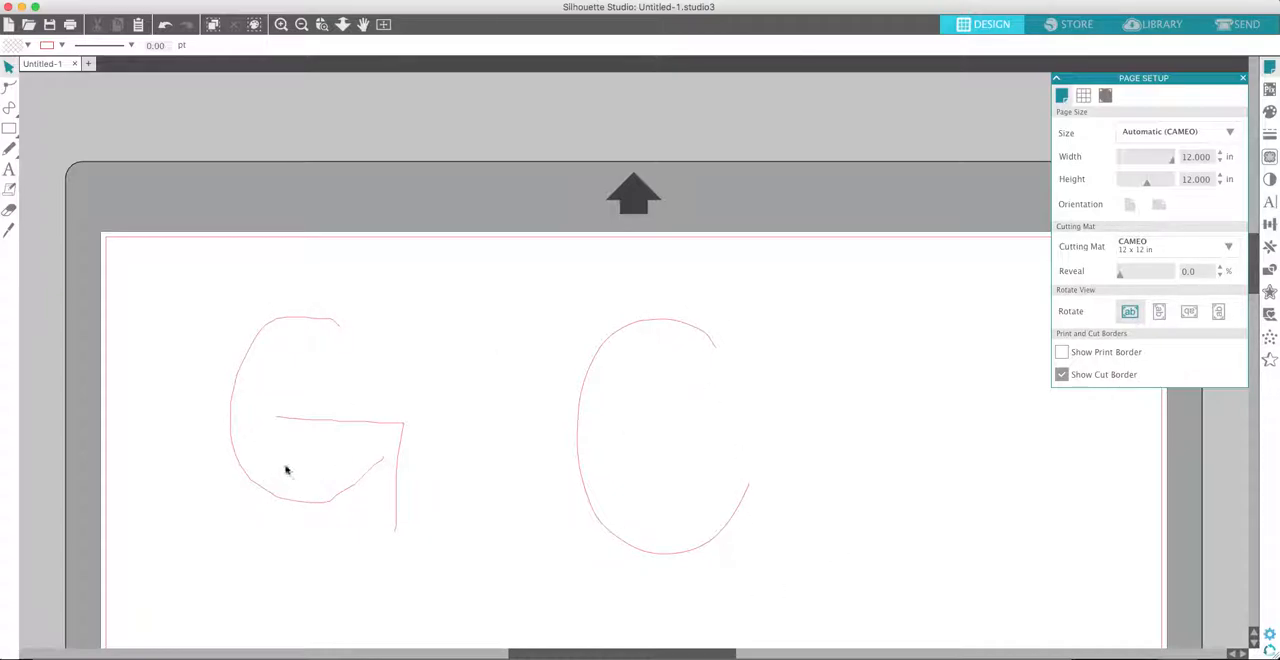
- Draw a straight horizontal crossbar inside the C and a vertical line down from its outer end to form a G
click(9, 109)
click(29, 109)
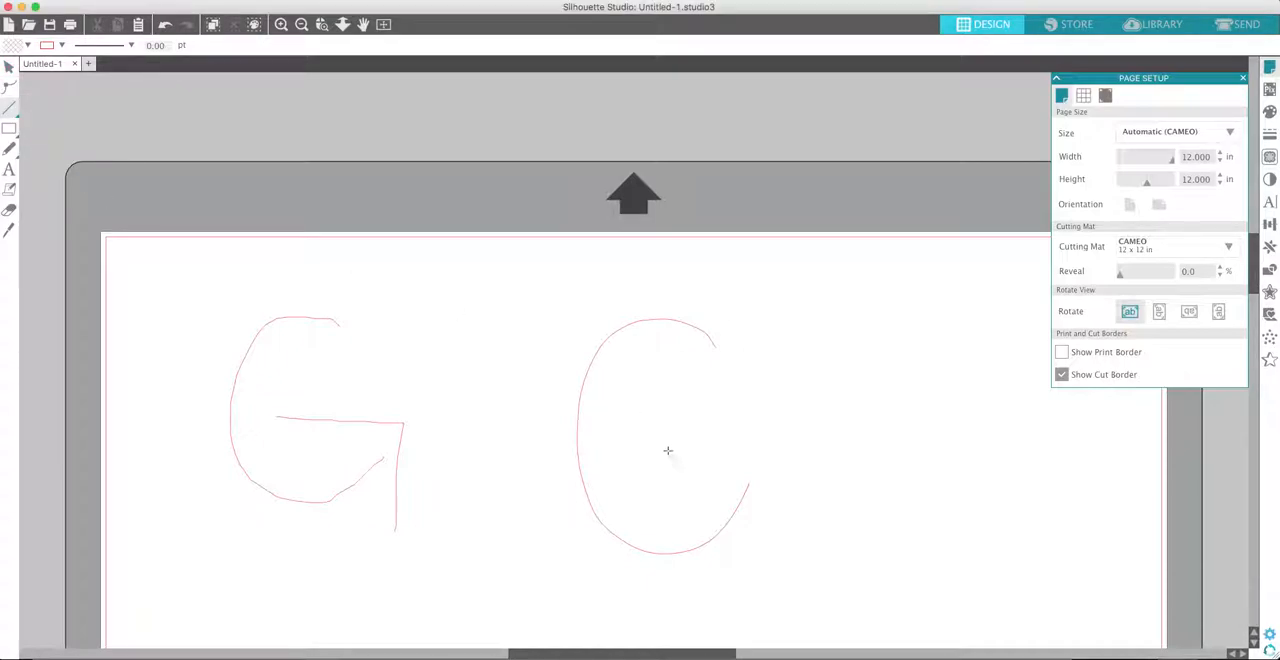
click(9, 112)
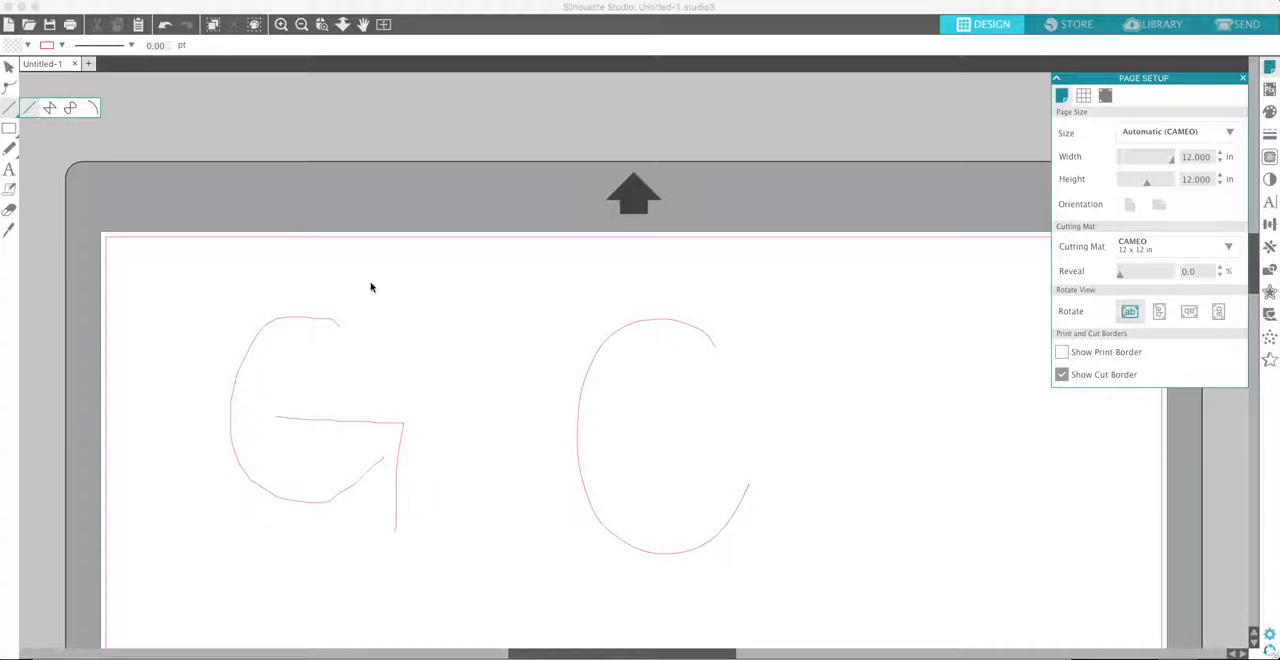
drag(655, 464, 748, 472)
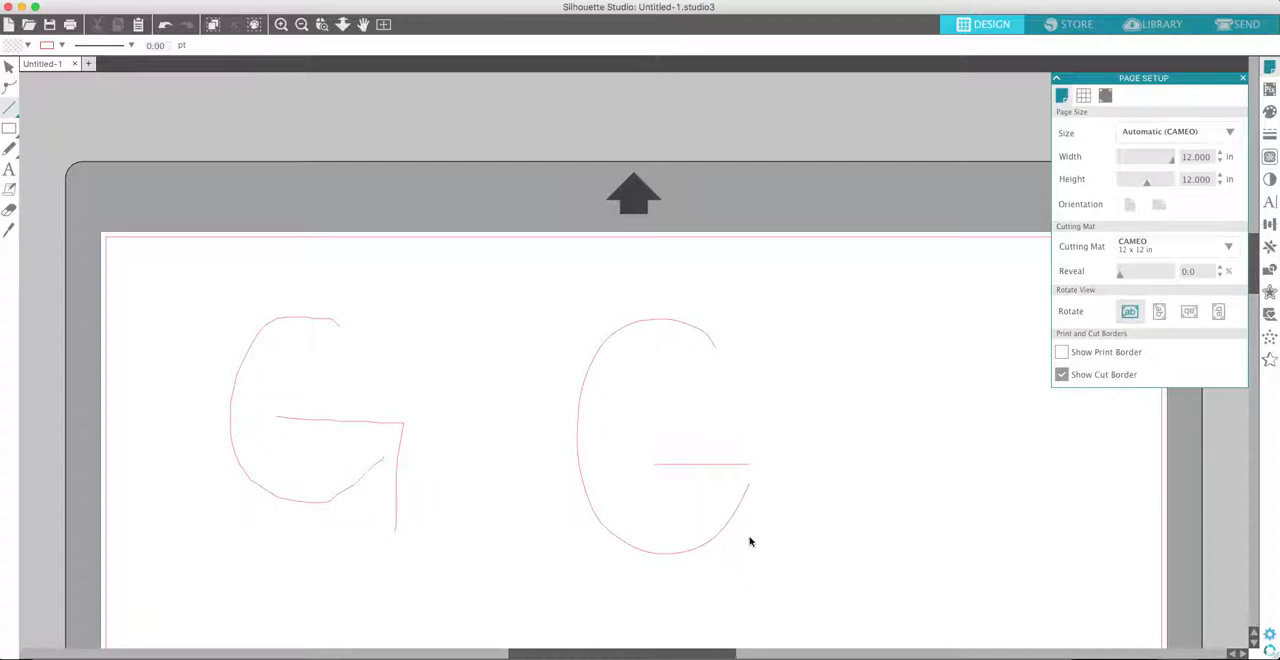
click(749, 468)
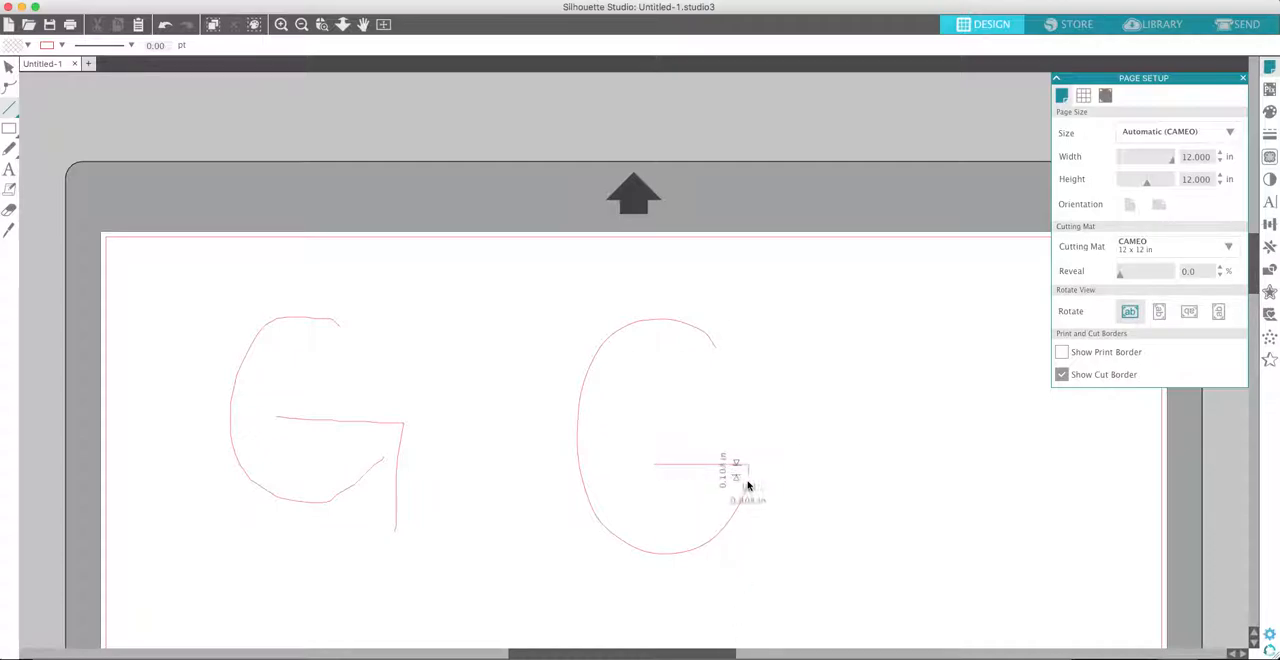
click(752, 553)
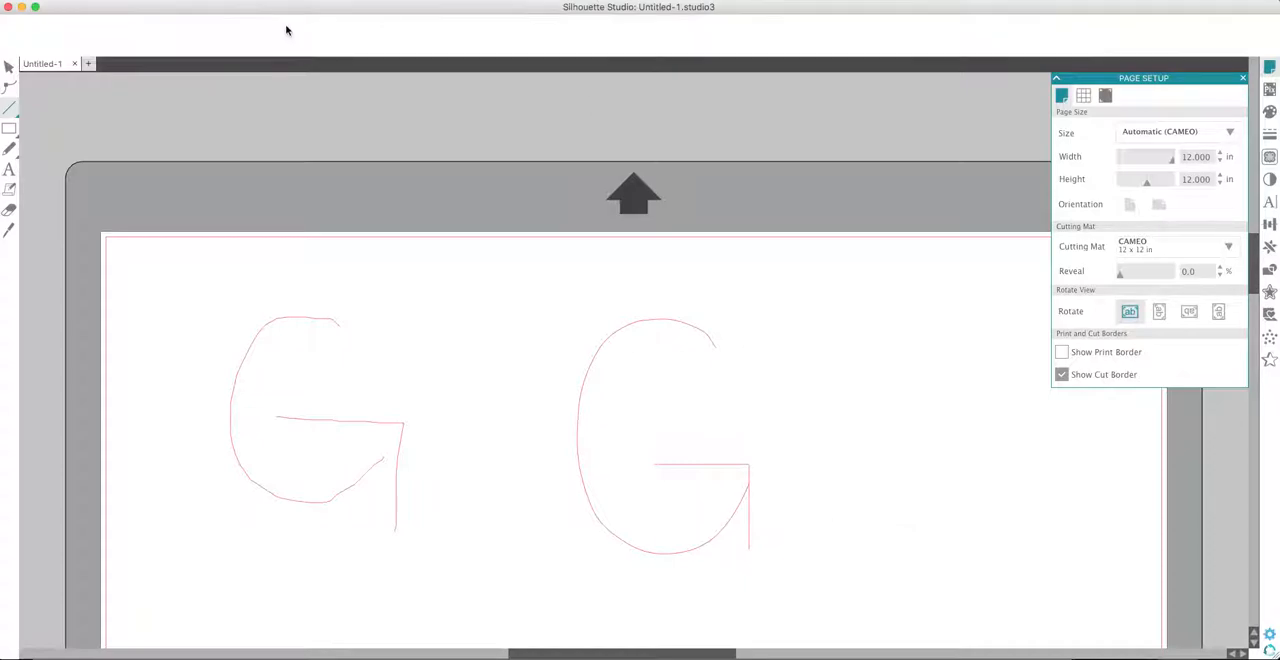
- Examine up close where the second G's crossbar, vertical line and curve meet, and compare both letters on the full page
click(282, 25)
click(283, 27)
scroll(949, 454, down, 8)
scroll(949, 454, down, 2)
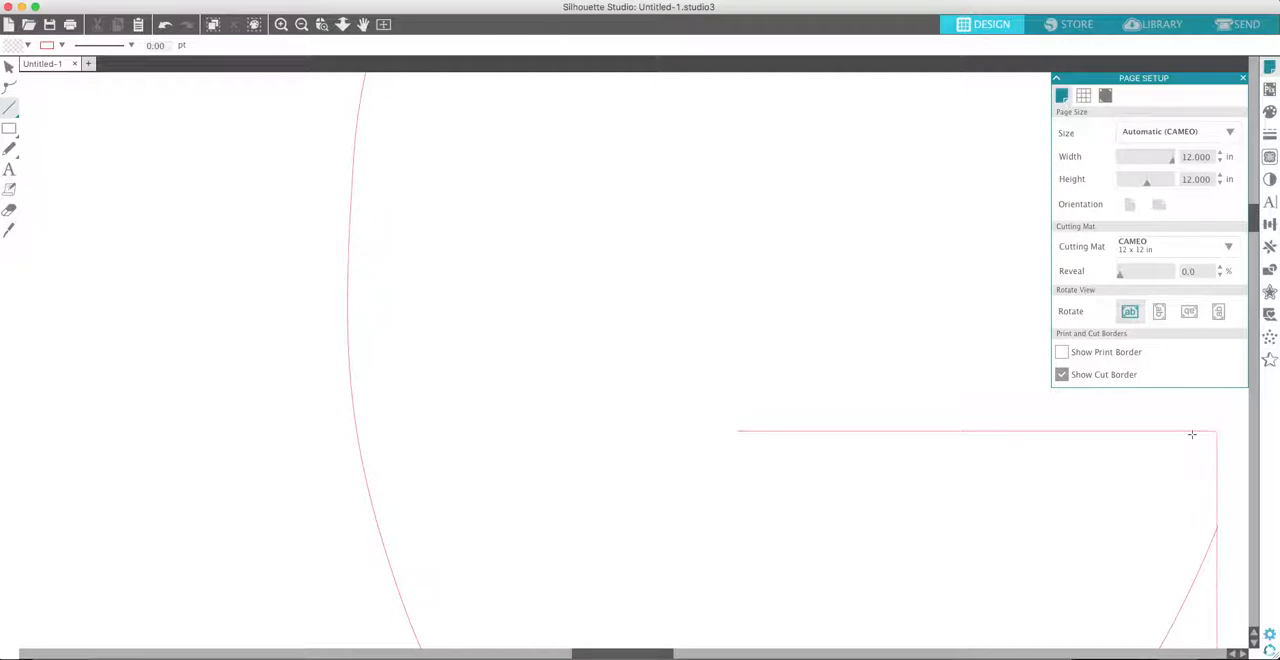
click(301, 25)
click(301, 25)
click(301, 25)
click(301, 25)
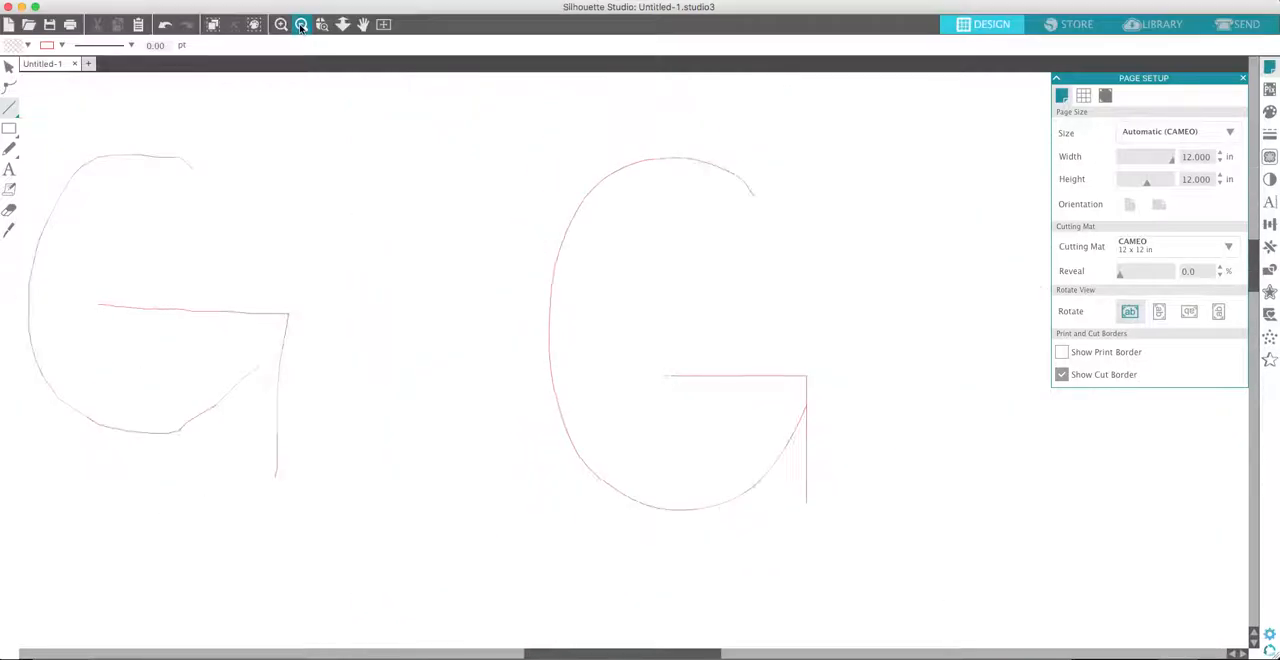
click(301, 25)
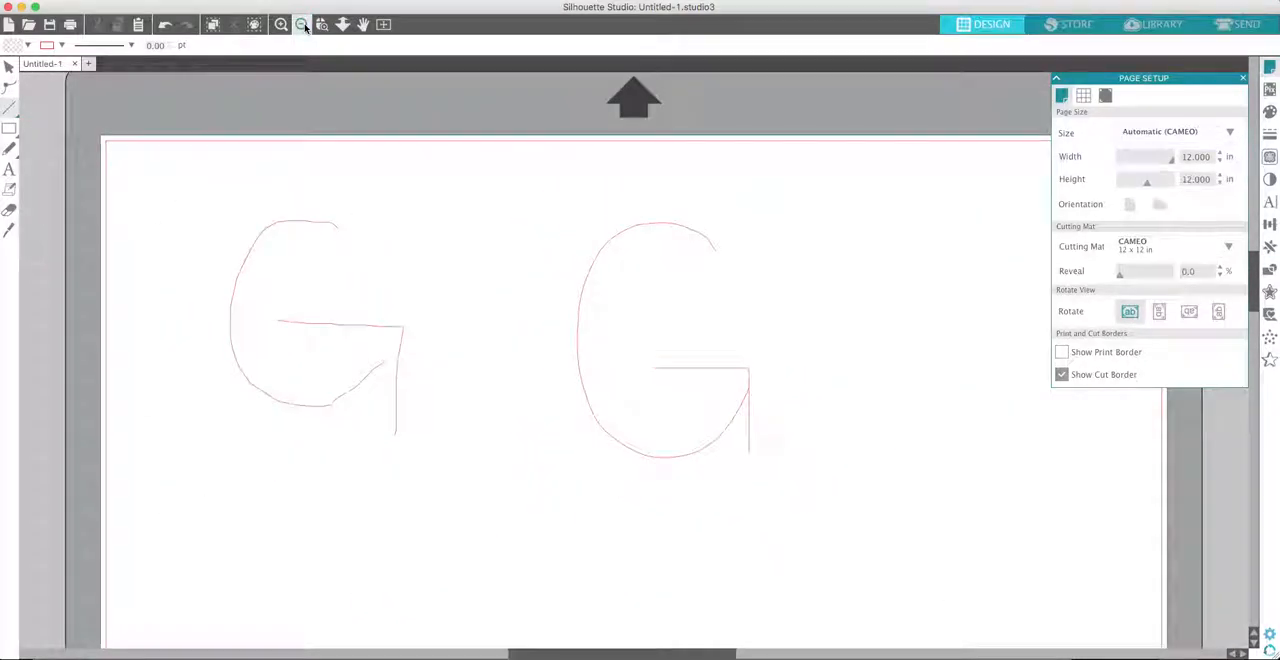
click(301, 25)
click(301, 25)
click(301, 25)
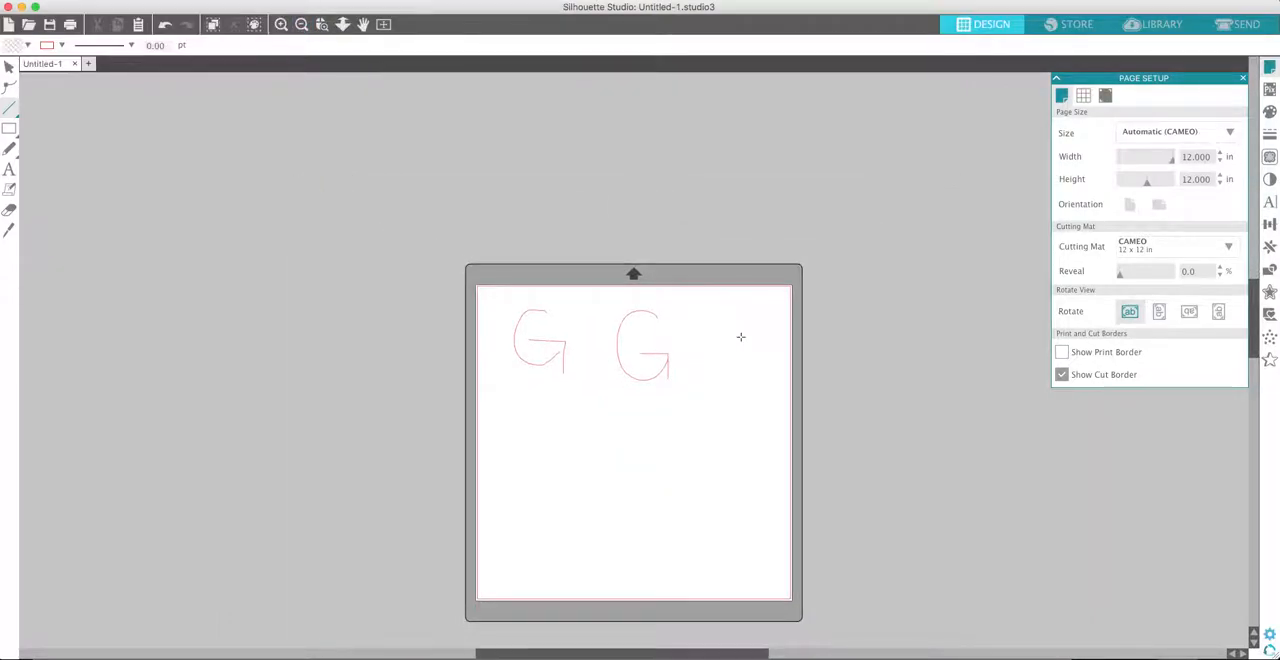
scroll(740, 336, down, 1)
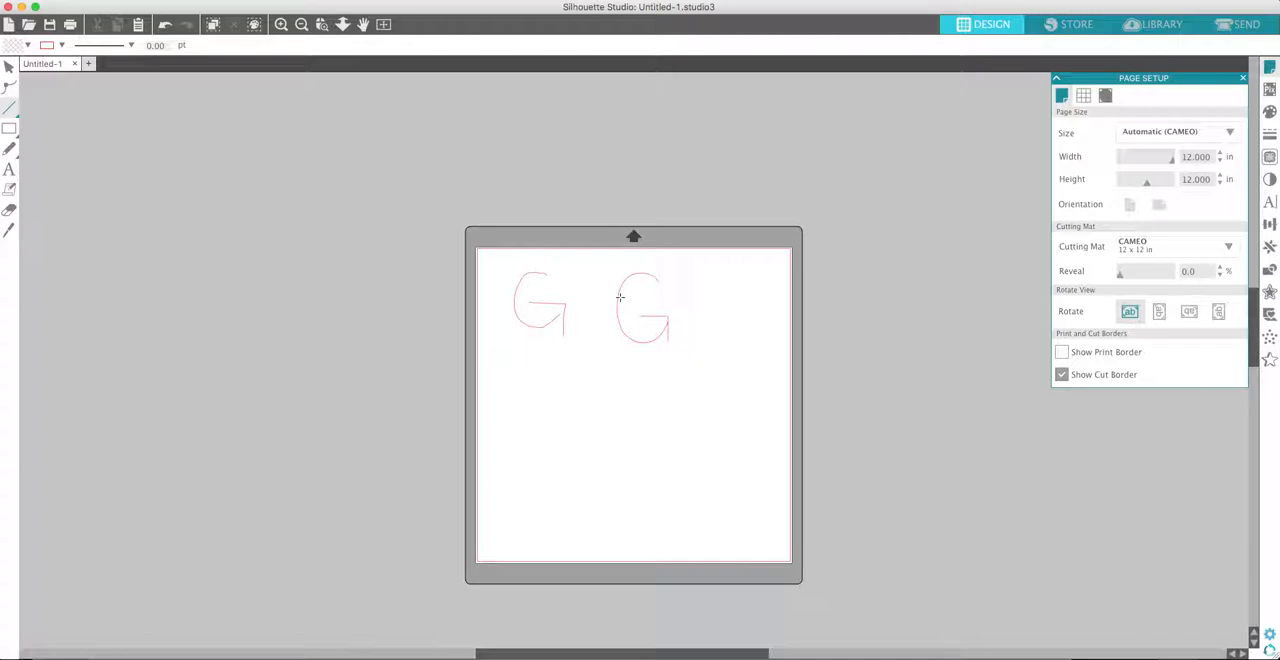
- Select all parts of the second G and resize them together to about 1.13 by 1.97 in
click(8, 65)
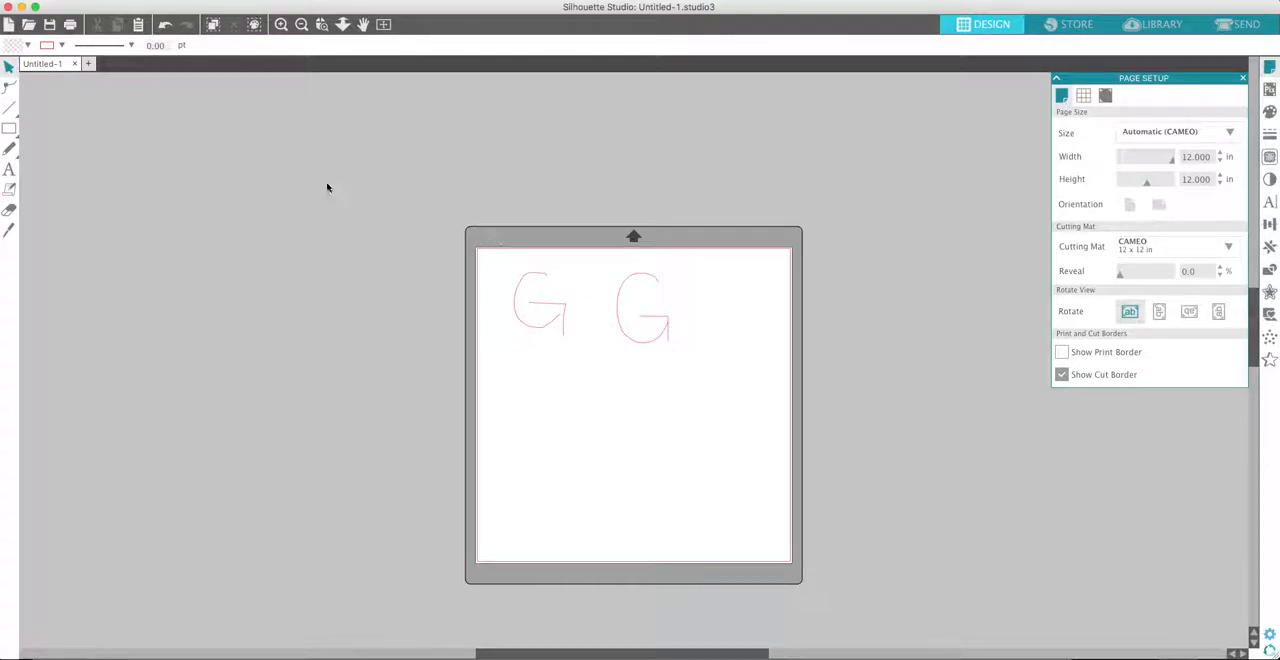
drag(609, 262, 701, 378)
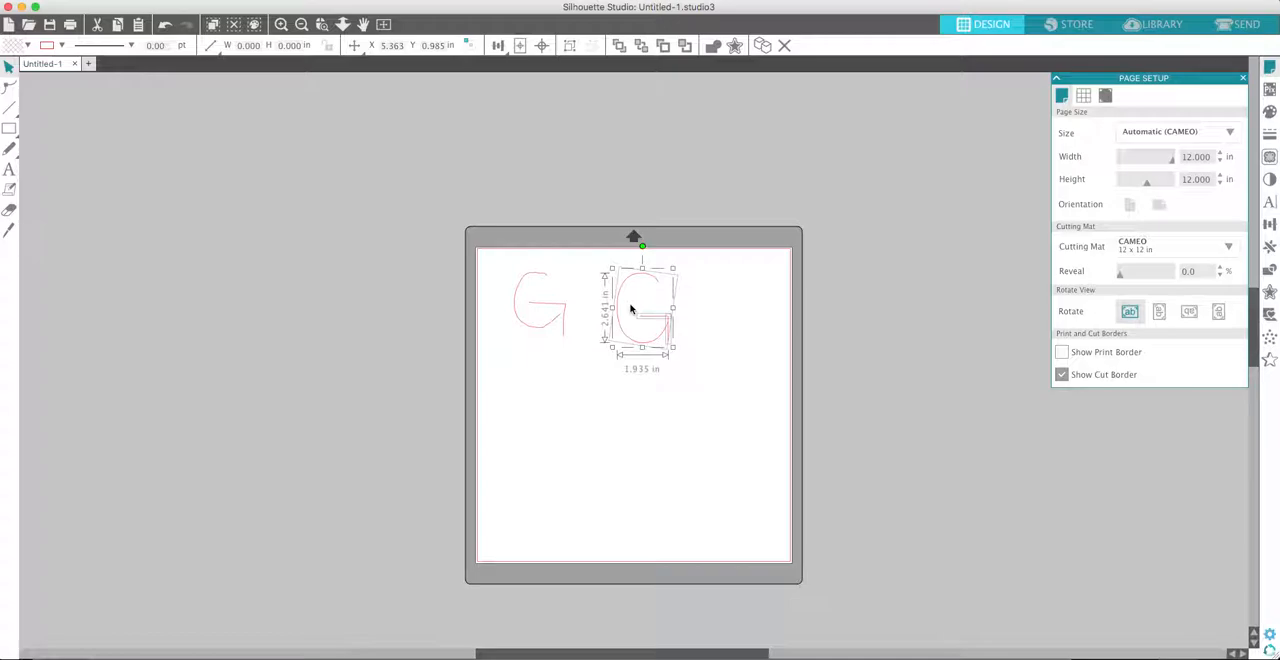
drag(673, 348, 651, 320)
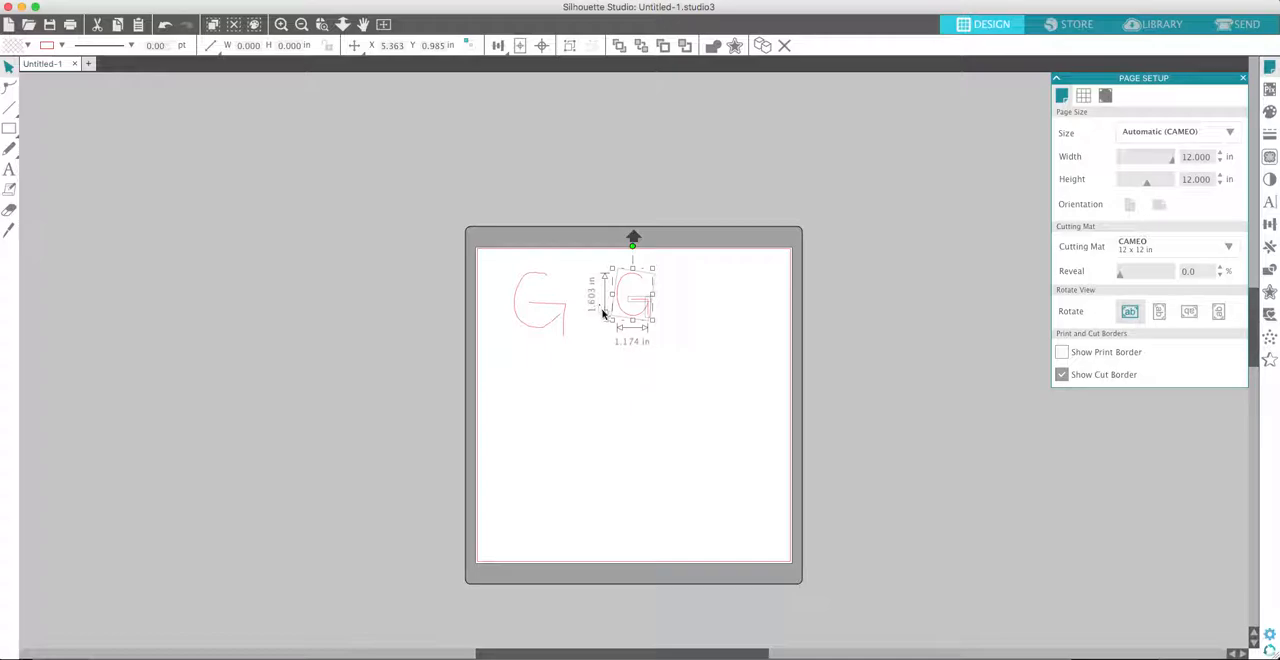
mouse_move(651, 320)
mouse_down()
mouse_move(658, 333)
mouse_move(650, 299)
mouse_up()
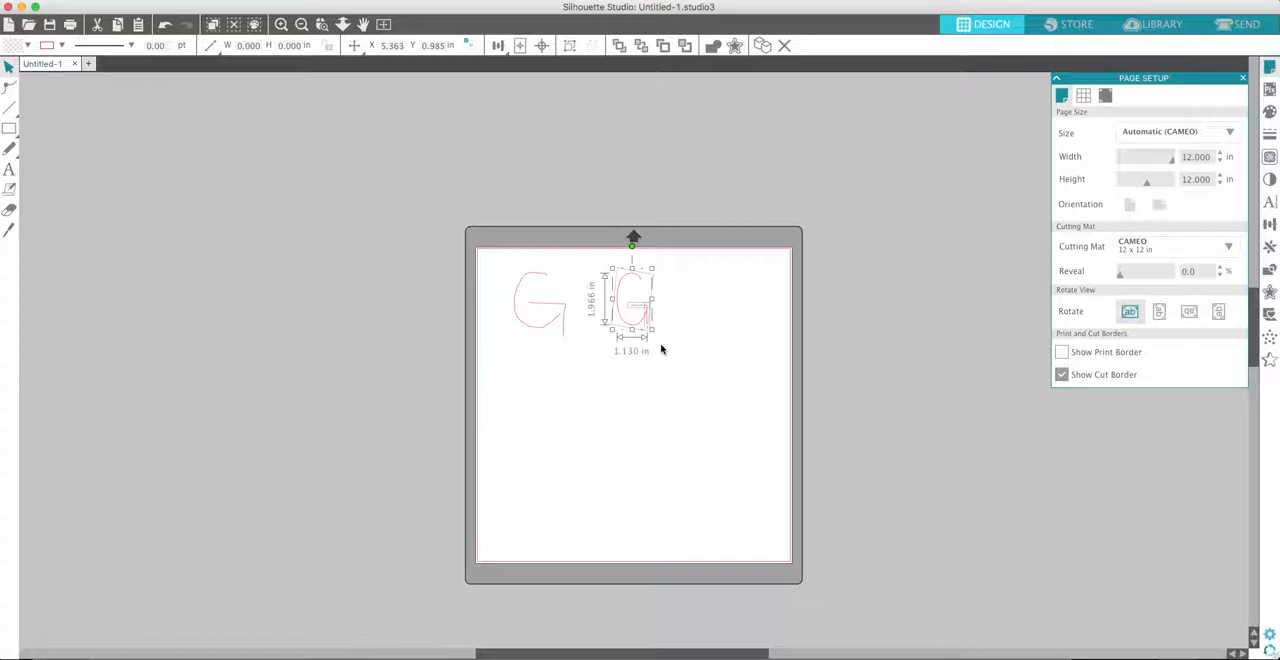
click(669, 318)
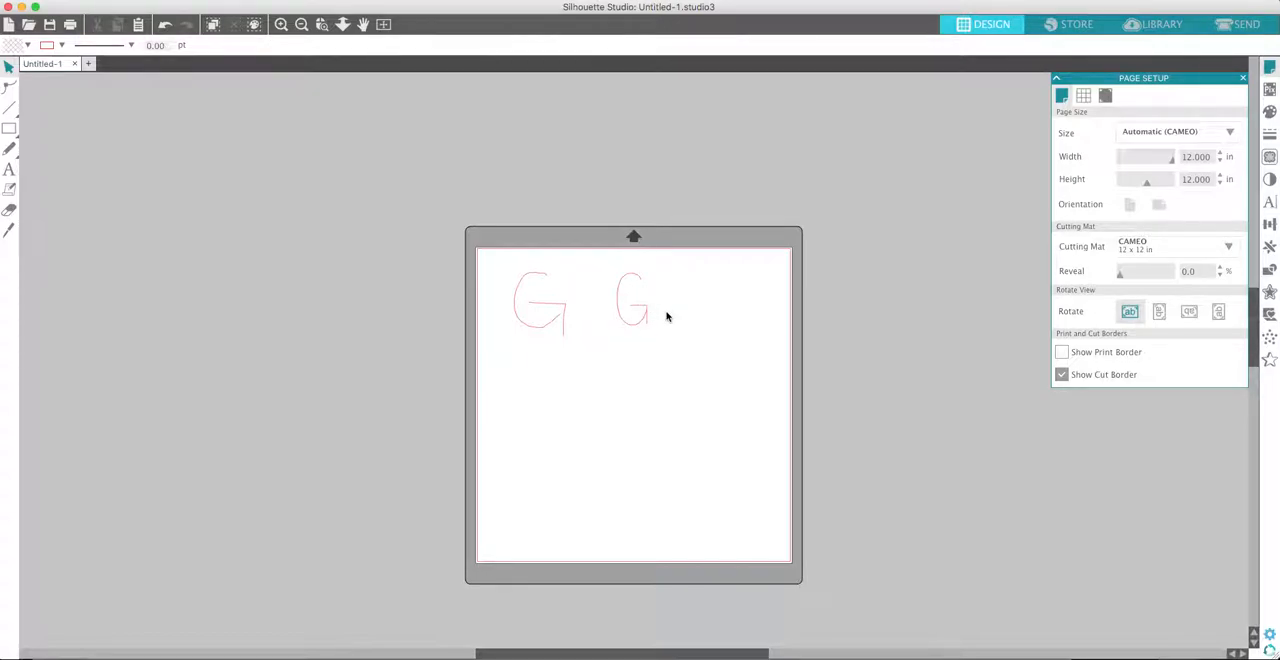
click(281, 24)
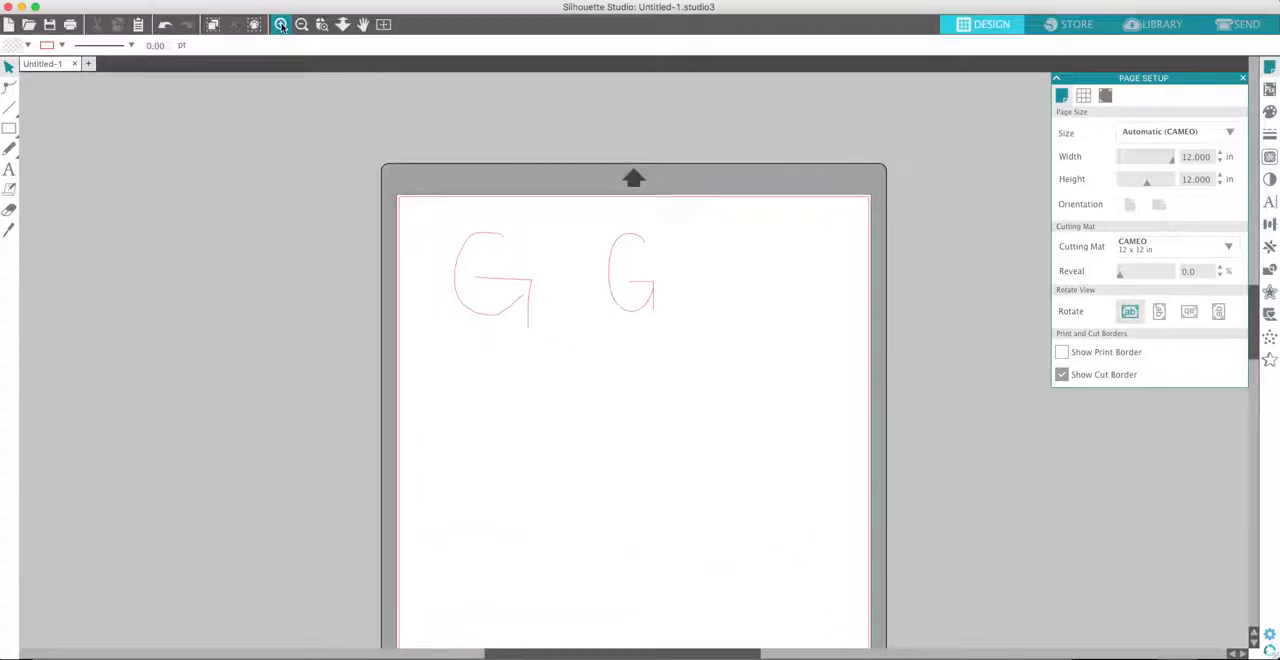
click(281, 24)
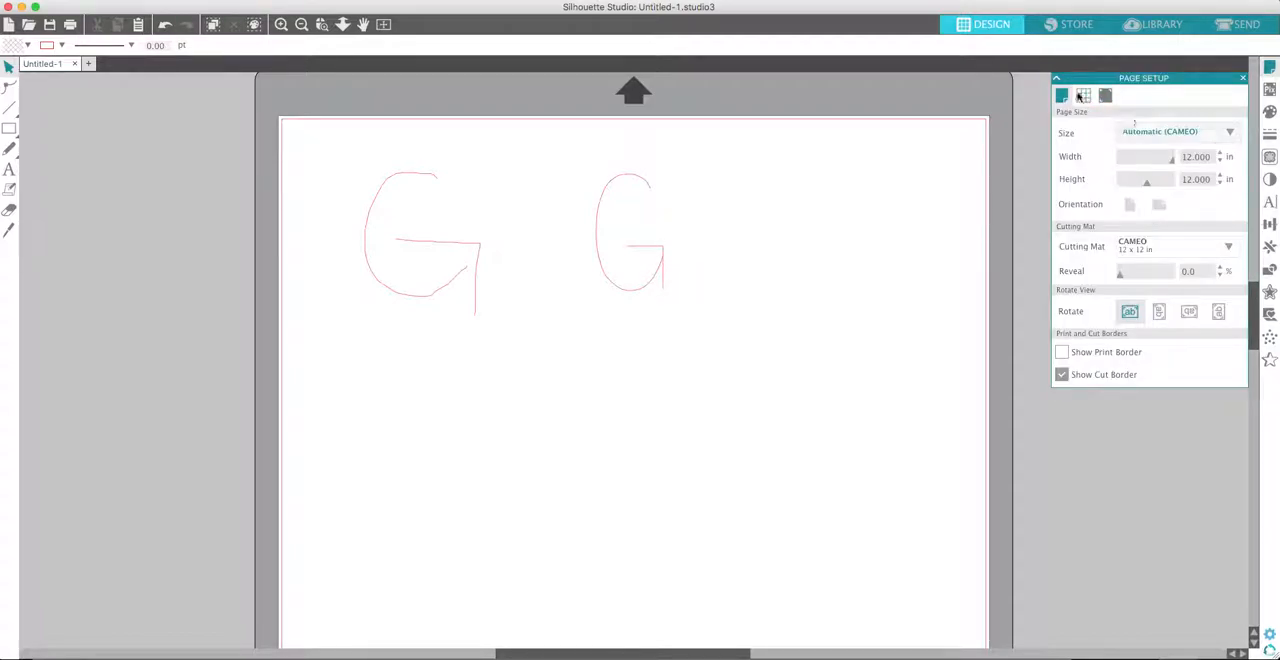
click(301, 25)
click(301, 25)
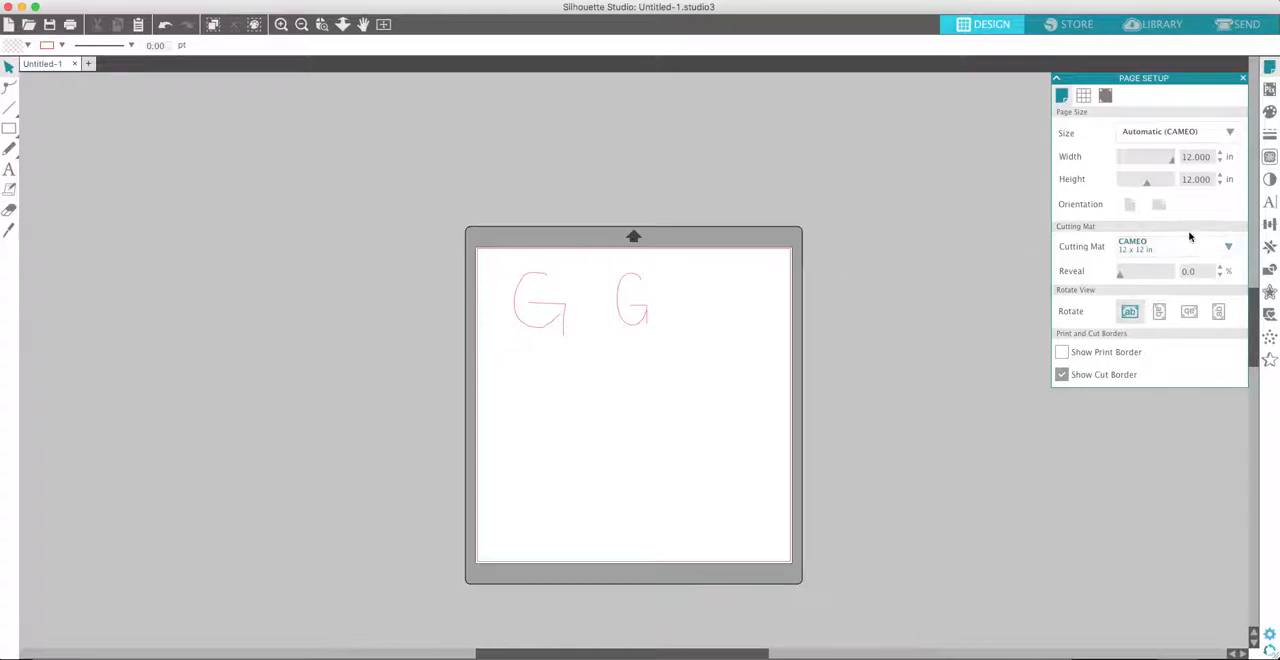
- Choose the Portrait 8 x 12 in cutting mat and set a custom page size with a height of 8 in
click(1228, 247)
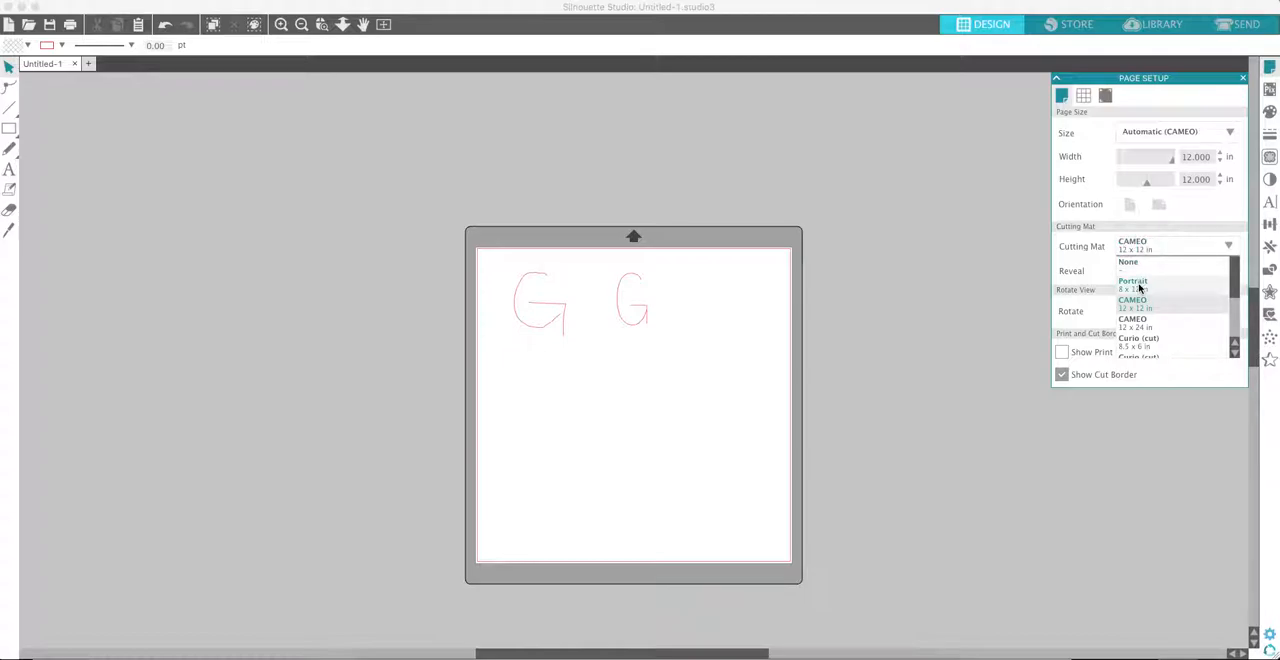
click(1139, 288)
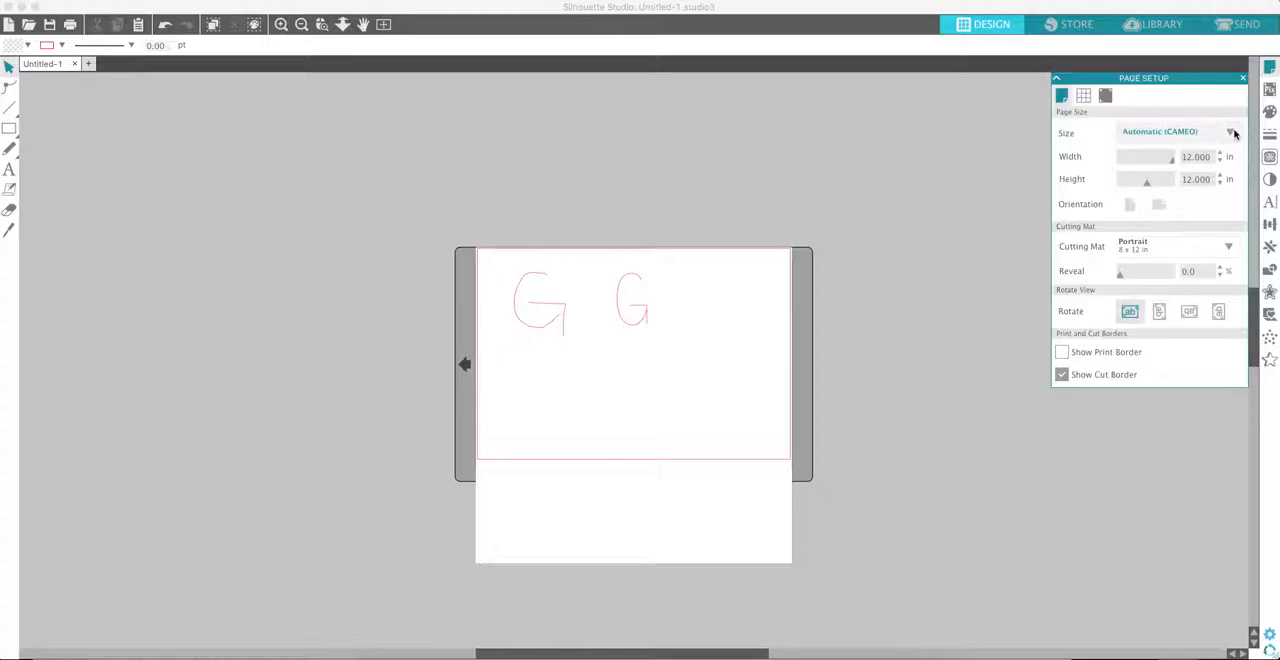
click(1232, 132)
scroll(1236, 190, down, 2)
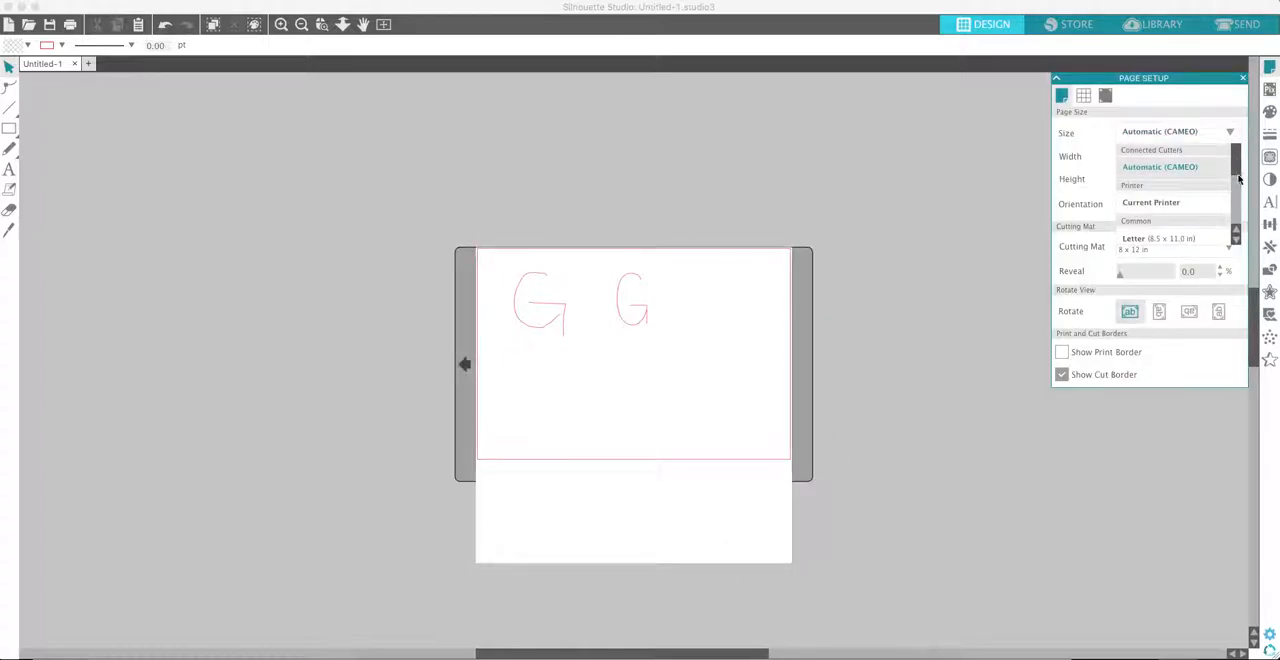
click(1238, 156)
click(1238, 185)
click(1238, 152)
mouse_move(1238, 153)
mouse_down()
mouse_move(1236, 226)
mouse_move(1237, 148)
mouse_up()
click(1231, 135)
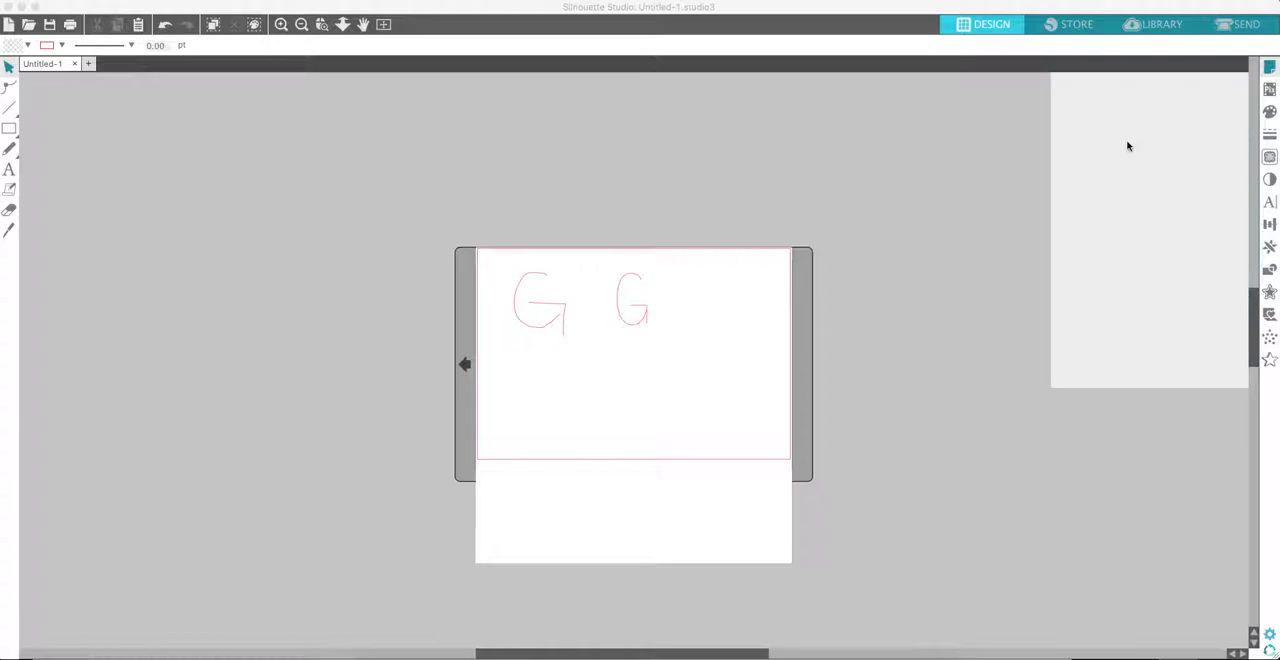
click(1199, 181)
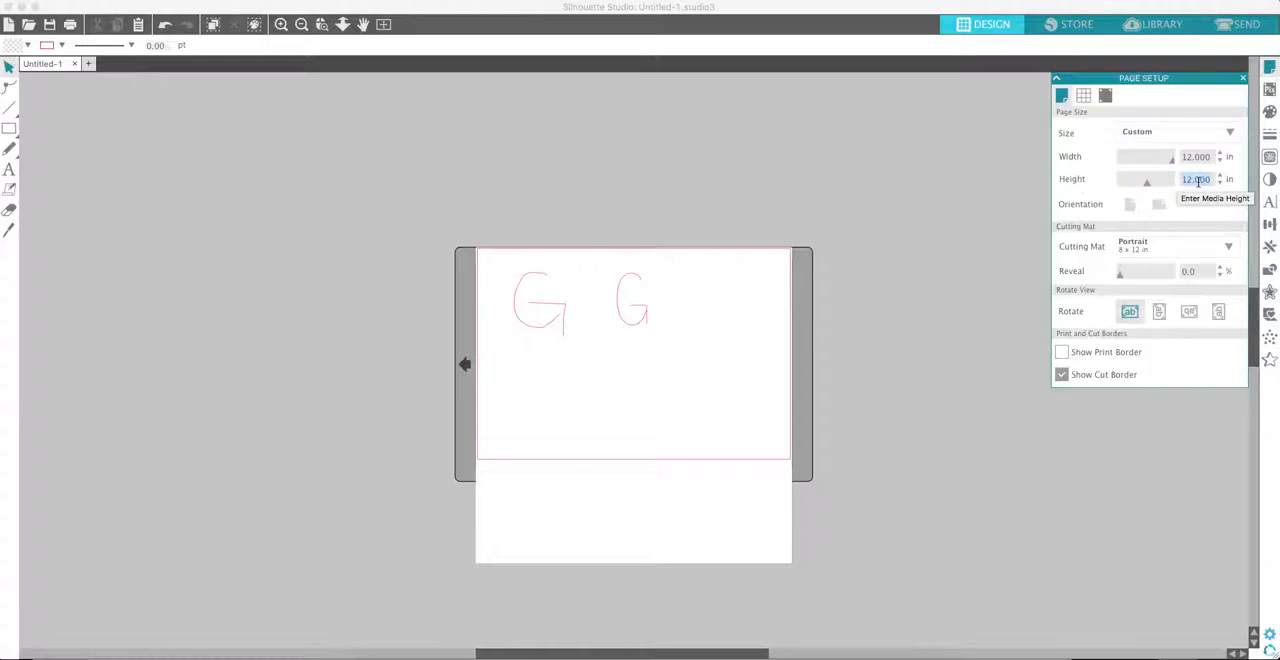
text(8)
key(Return)
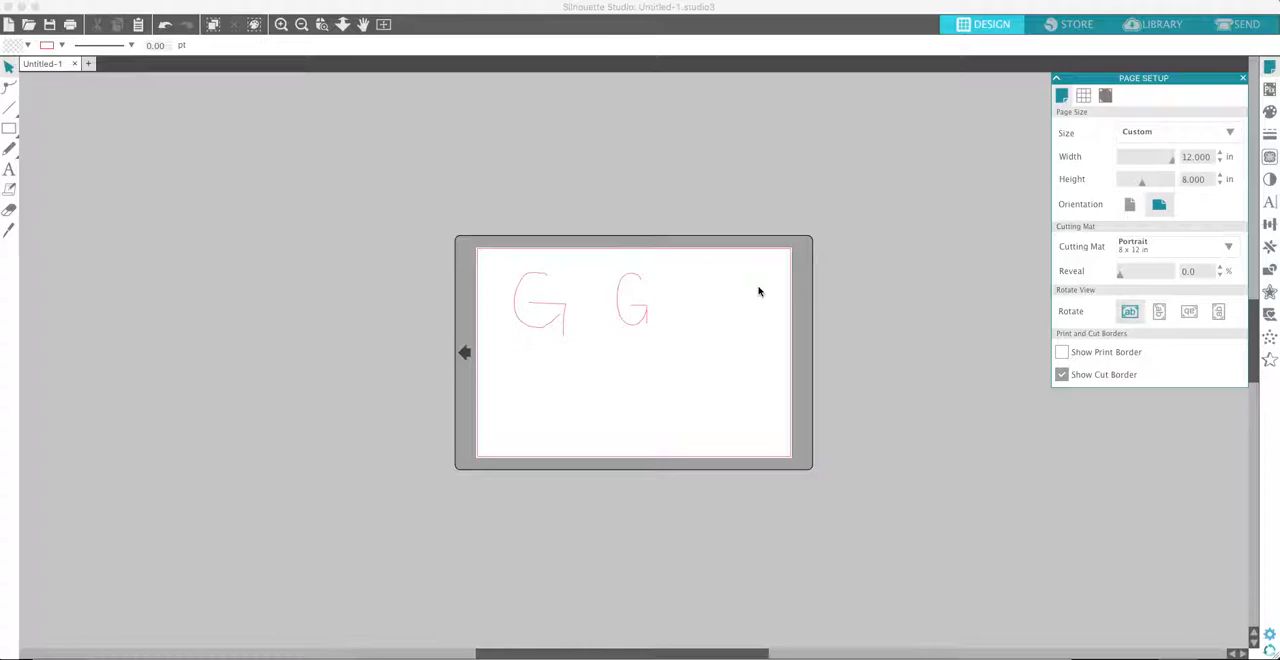
- Try a diagonal straight line down from the outer end of the second G's crossbar, and undo it
click(284, 26)
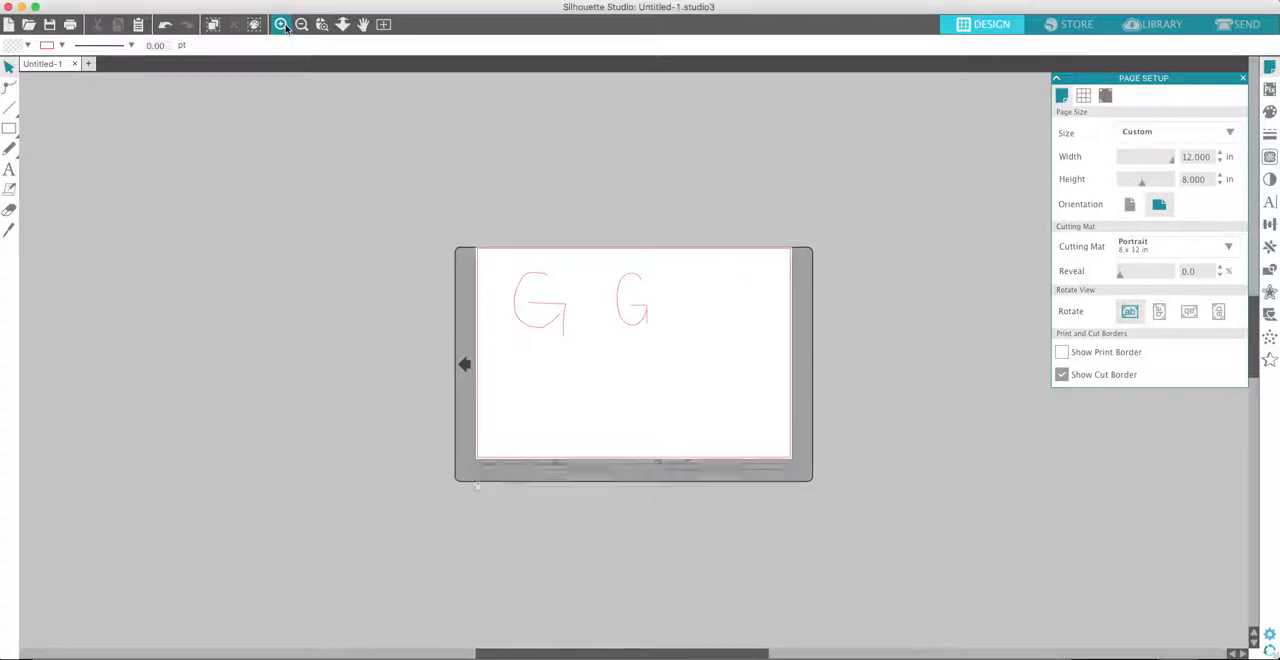
click(286, 27)
click(286, 27)
click(286, 27)
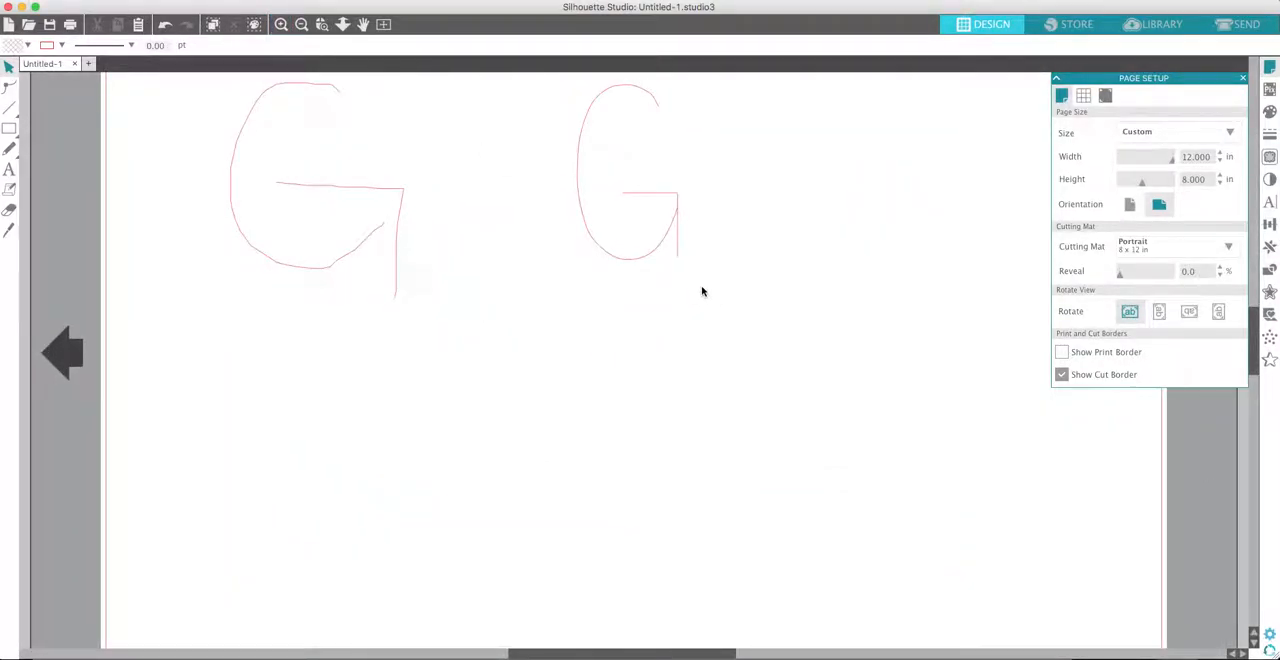
scroll(702, 291, up, 3)
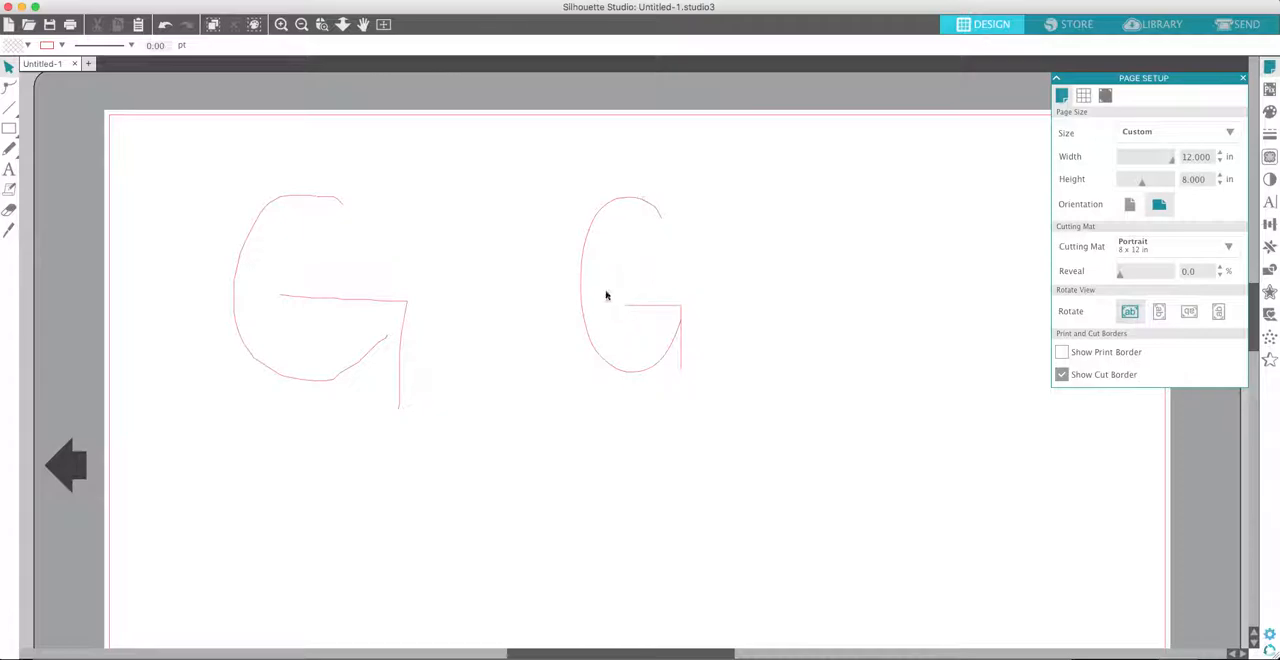
click(12, 110)
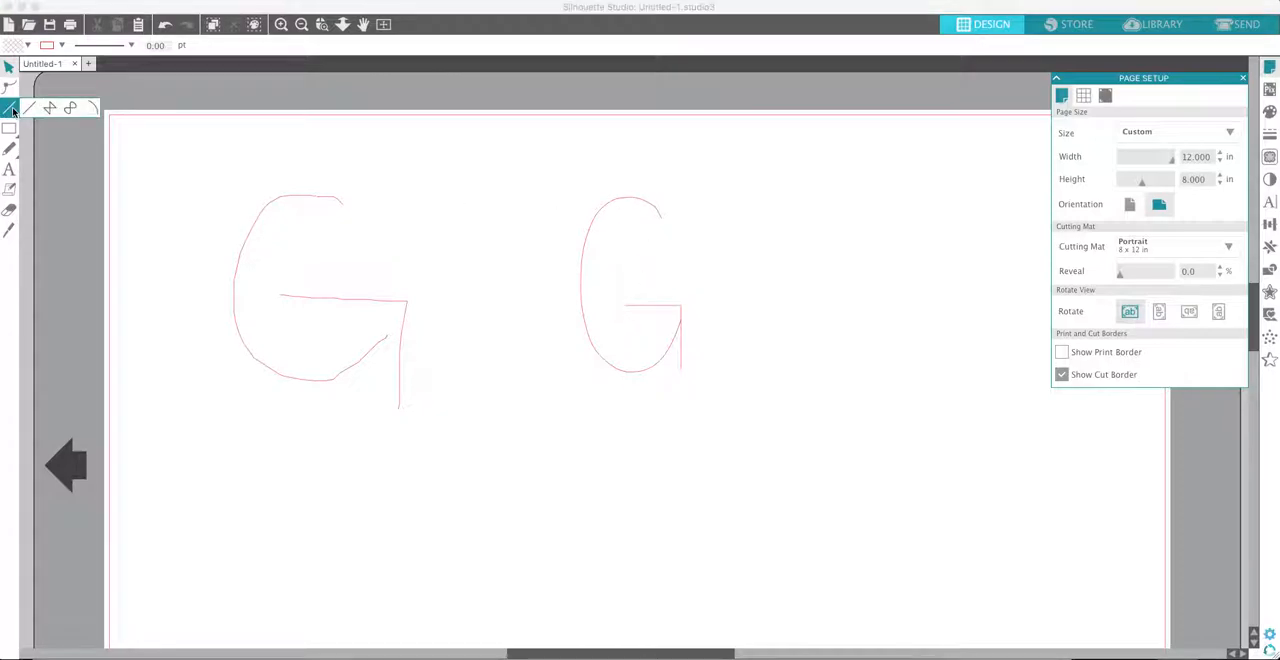
click(28, 110)
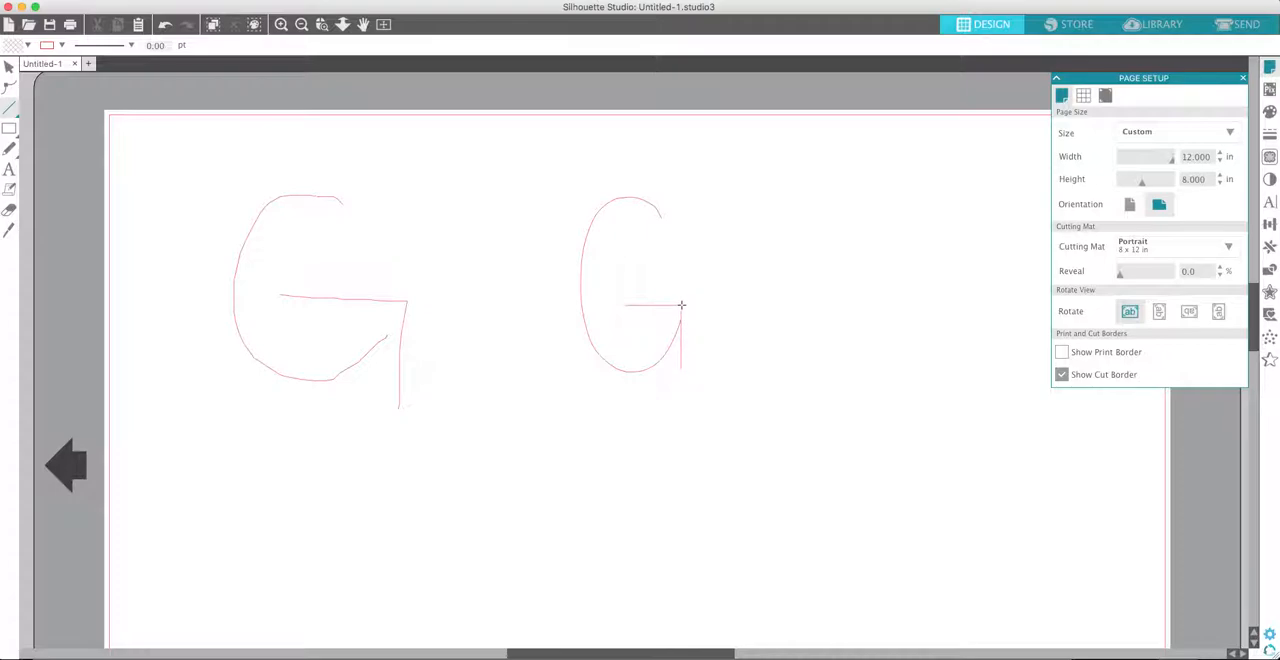
mouse_move(680, 305)
mouse_down()
mouse_move(722, 305)
mouse_move(700, 335)
mouse_move(722, 368)
mouse_up()
key(super+z)
key(super+z)
key(super+z)
- Duplicate the second G's curve and place the copy beside the letter, slightly lower on the page
scroll(604, 371, down, 3)
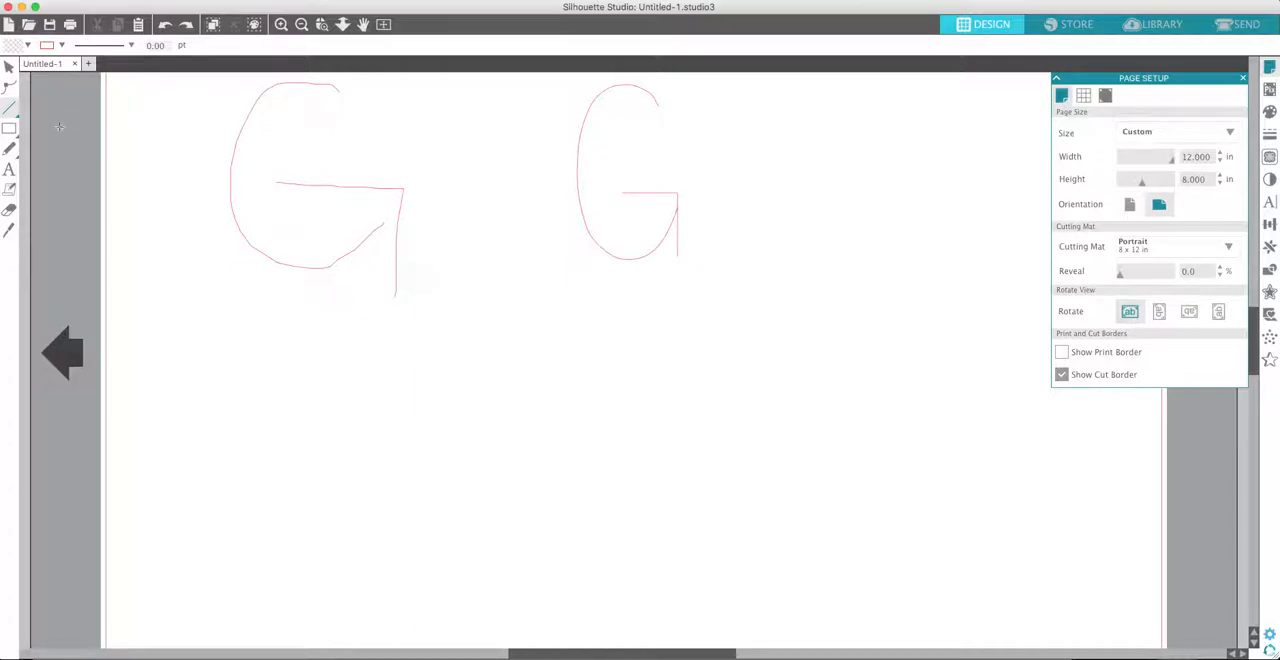
click(10, 108)
drag(589, 110, 586, 114)
click(8, 68)
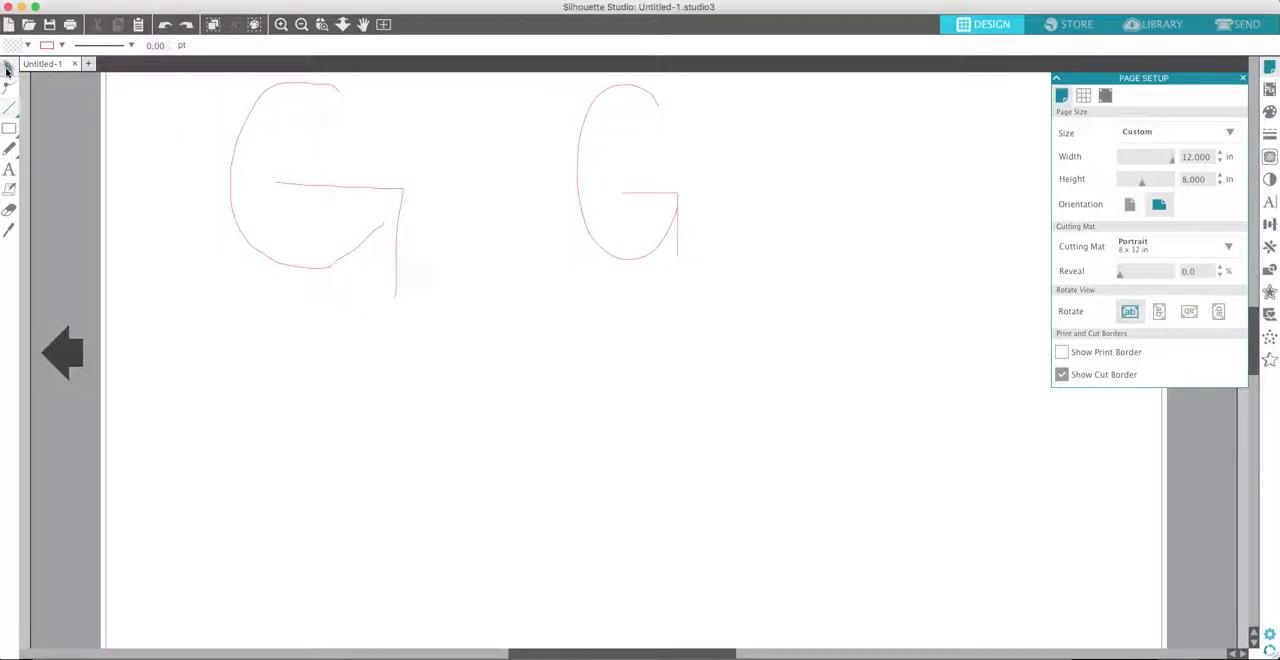
click(580, 147)
drag(586, 166, 614, 193)
drag(700, 249, 866, 311)
click(943, 276)
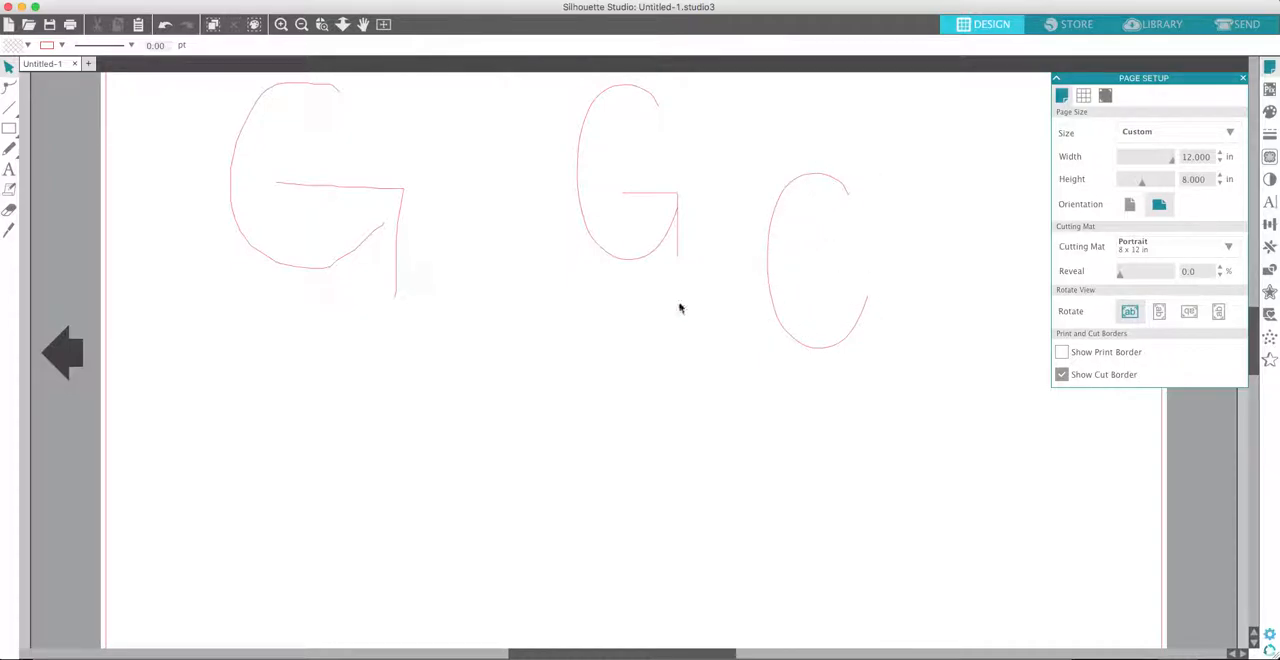
- Draw a horizontal line about 0.7 in long inward from the middle of the copied C to form a rounded E
click(28, 110)
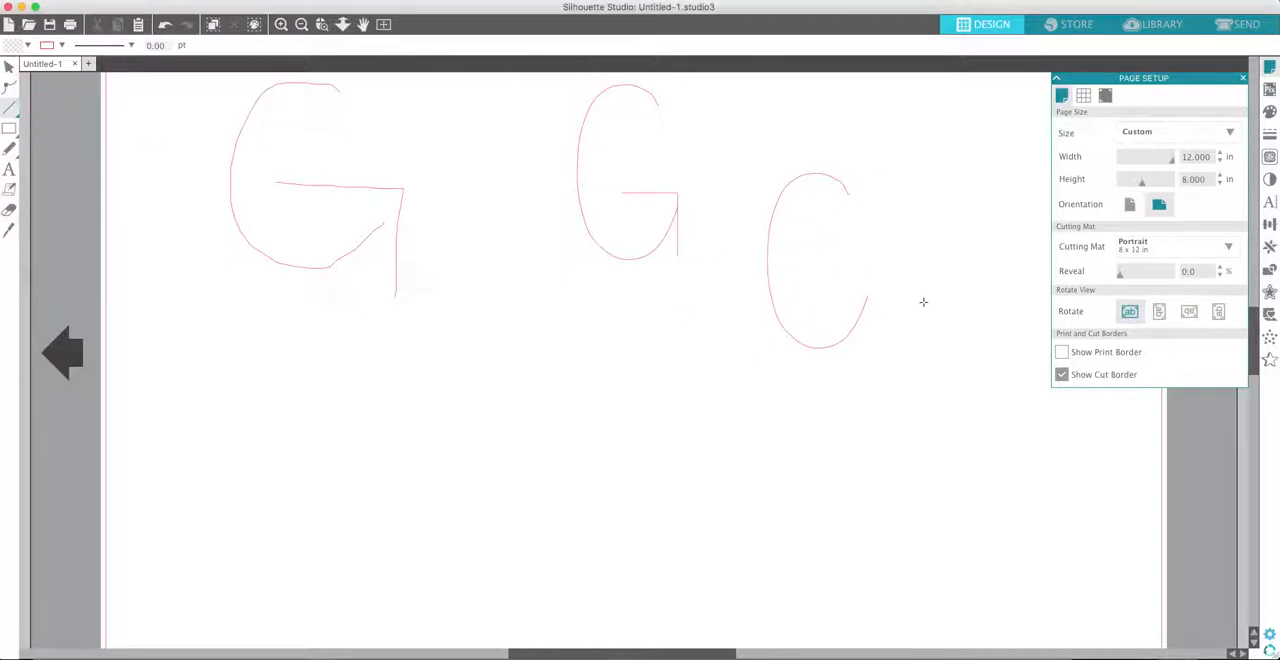
click(768, 261)
click(830, 261)
click(9, 66)
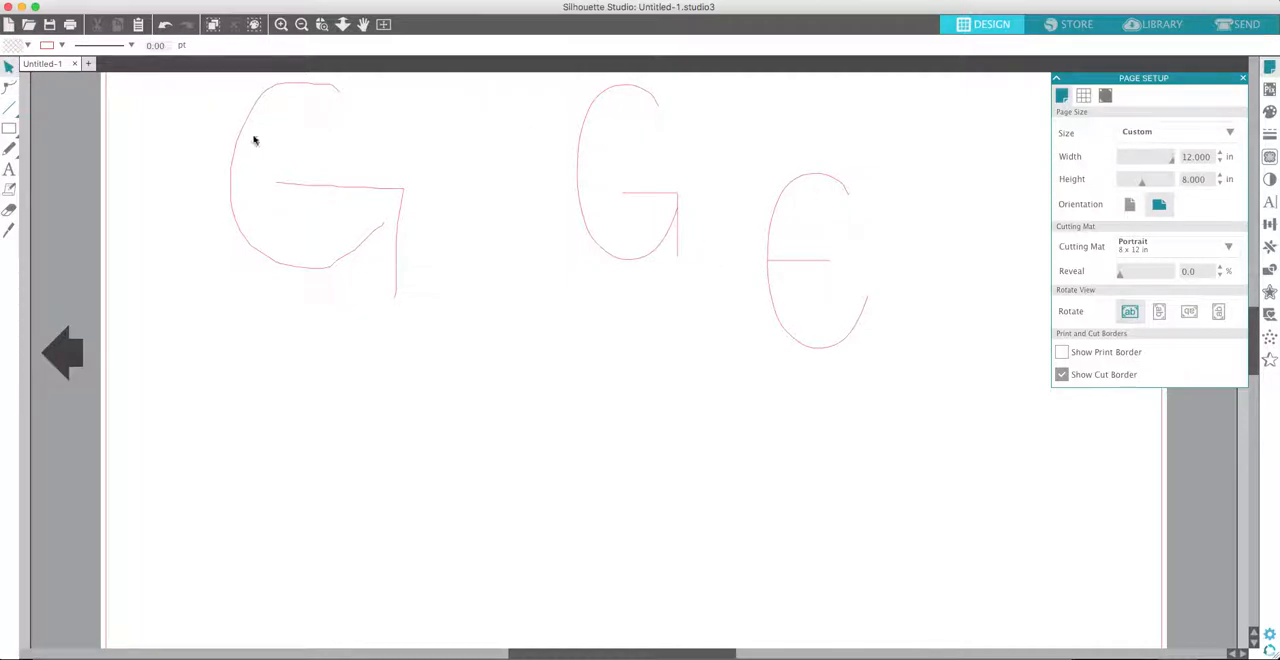
- Move the E's horizontal line onto the second G's curve and delete the copied C curve
drag(800, 264, 614, 175)
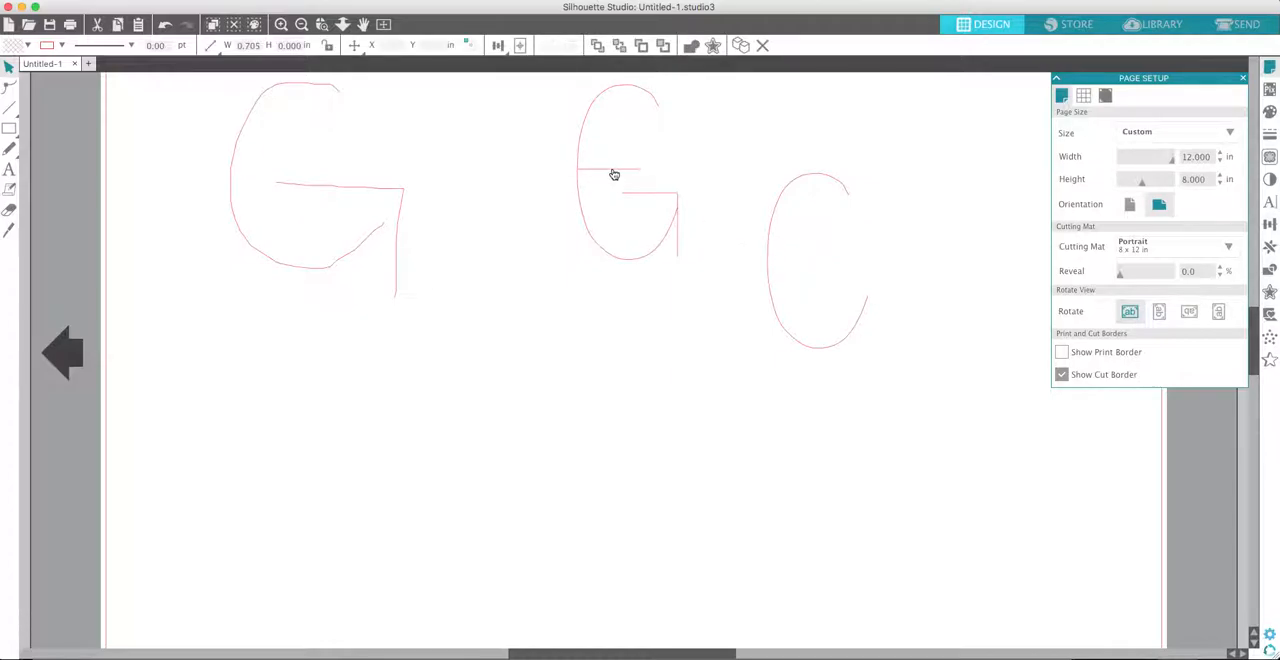
click(821, 183)
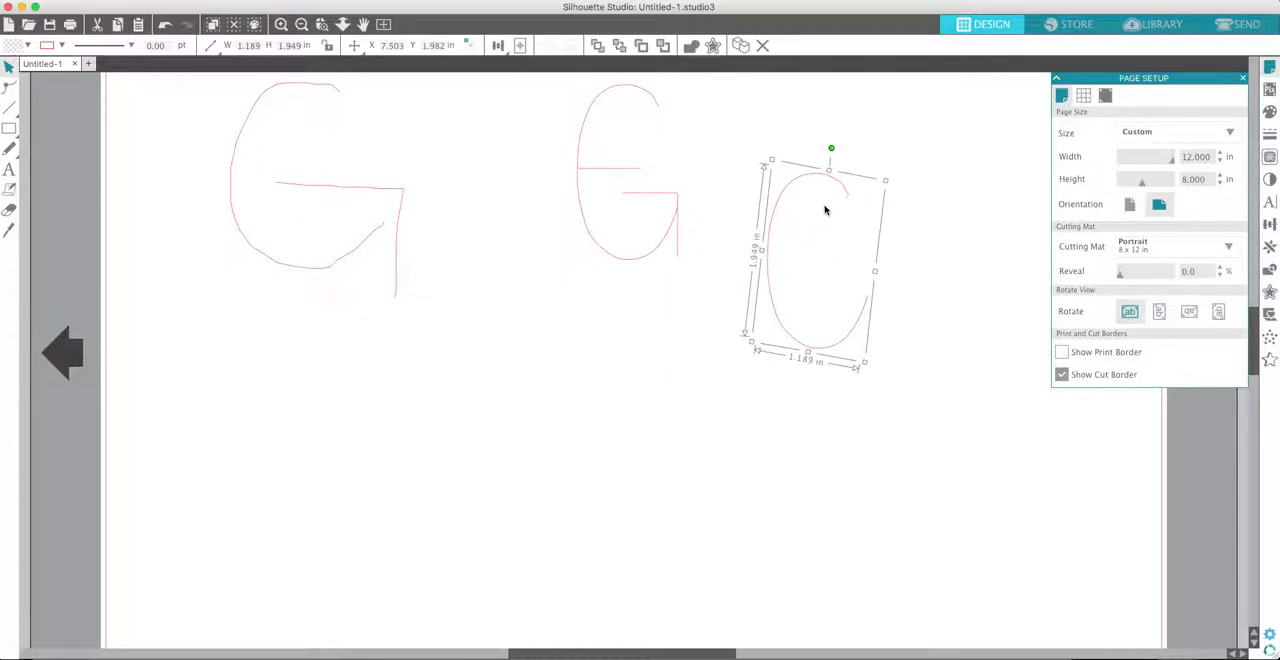
key(Delete)
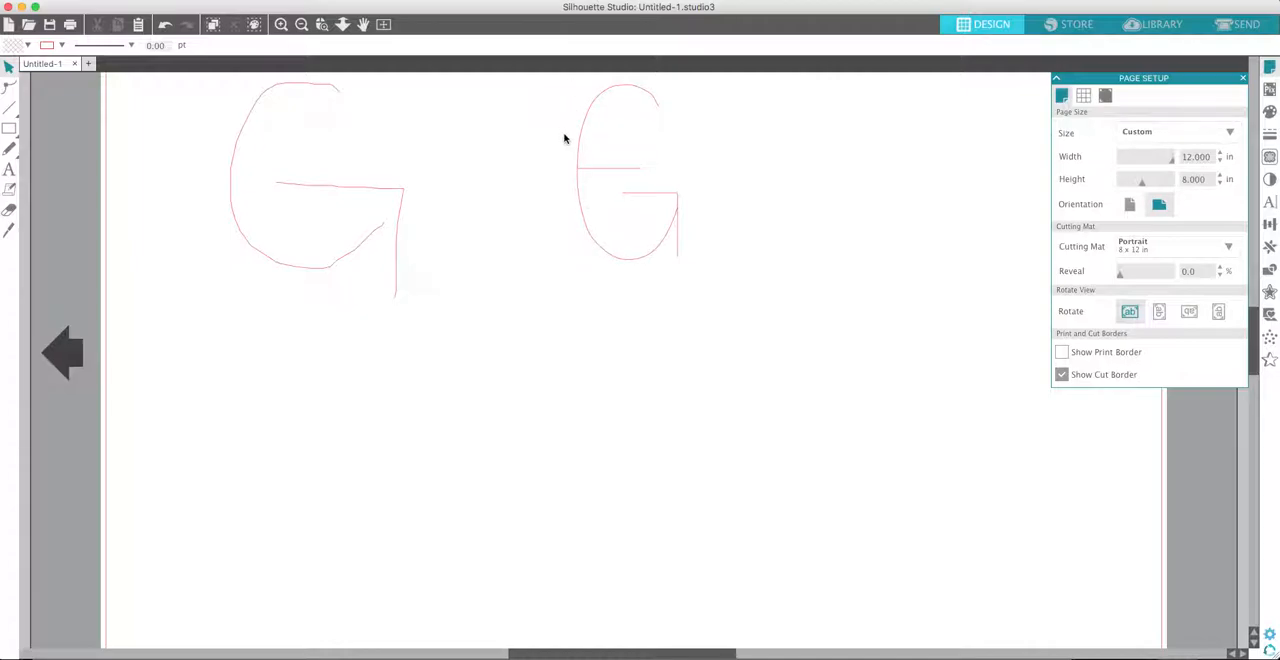
- Draw a capital A and a capital M from straight lines in the empty area beside the second G
click(10, 108)
drag(843, 197, 817, 338)
drag(845, 196, 870, 332)
drag(829, 276, 856, 272)
drag(904, 331, 912, 198)
drag(913, 199, 935, 263)
mouse_move(936, 263)
mouse_down()
mouse_move(960, 198)
mouse_move(978, 320)
mouse_up()
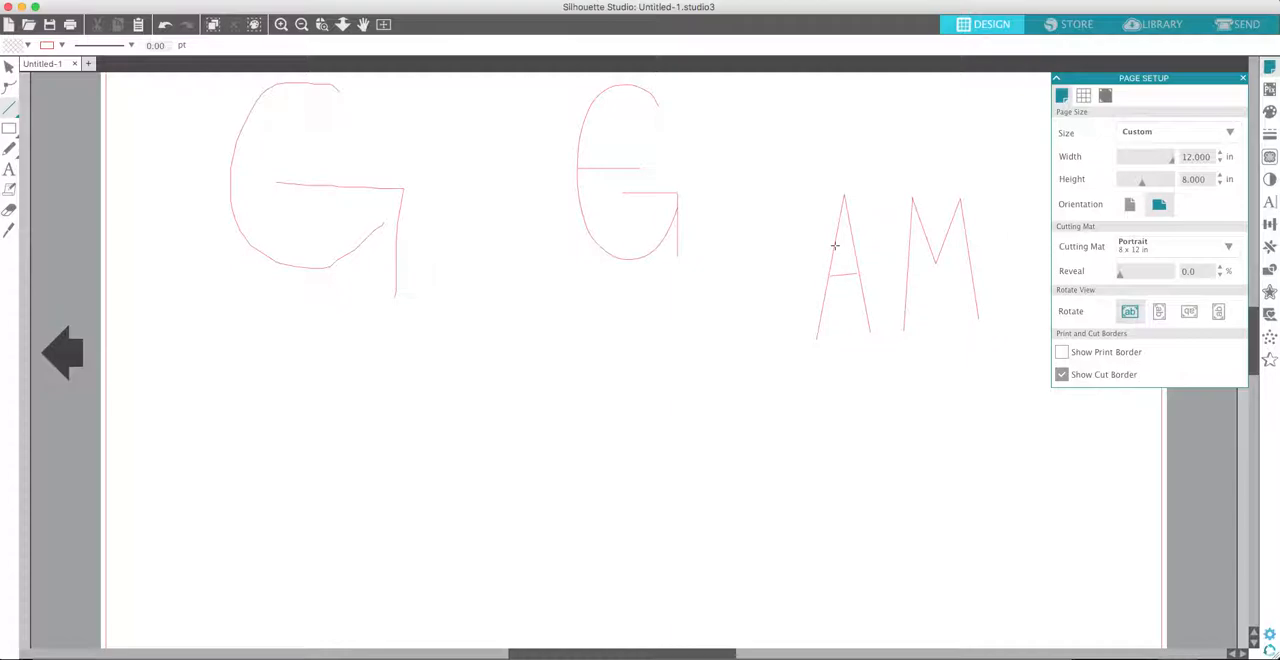
- Try extra straight strokes around the M's first peak, and undo them together with all the A and M lines
drag(908, 242, 922, 236)
key(super+z)
drag(912, 199, 880, 330)
drag(895, 265, 907, 266)
key(super+z)
key(super+z)
key(super+z)
key(super+z)
key(super+z)
key(super+z)
key(super+z)
key(super+z)
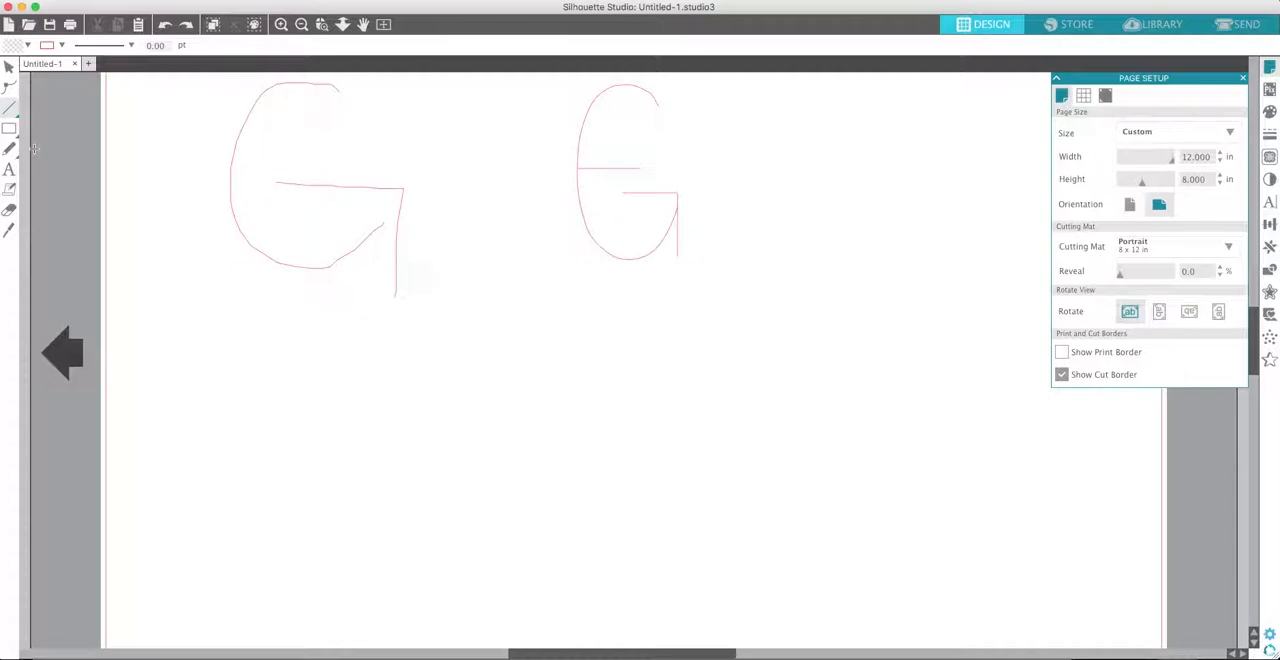
- Duplicate the second G's curve again and place the copy below and beside the letter
mouse_move(8, 113)
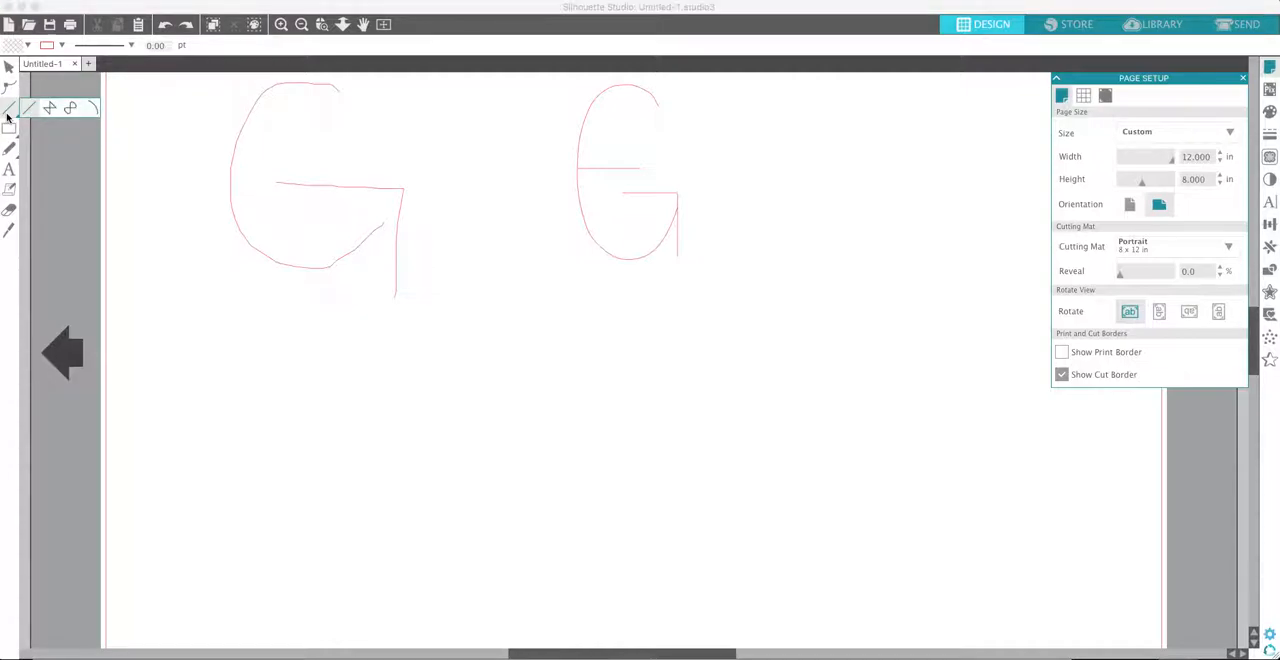
click(8, 88)
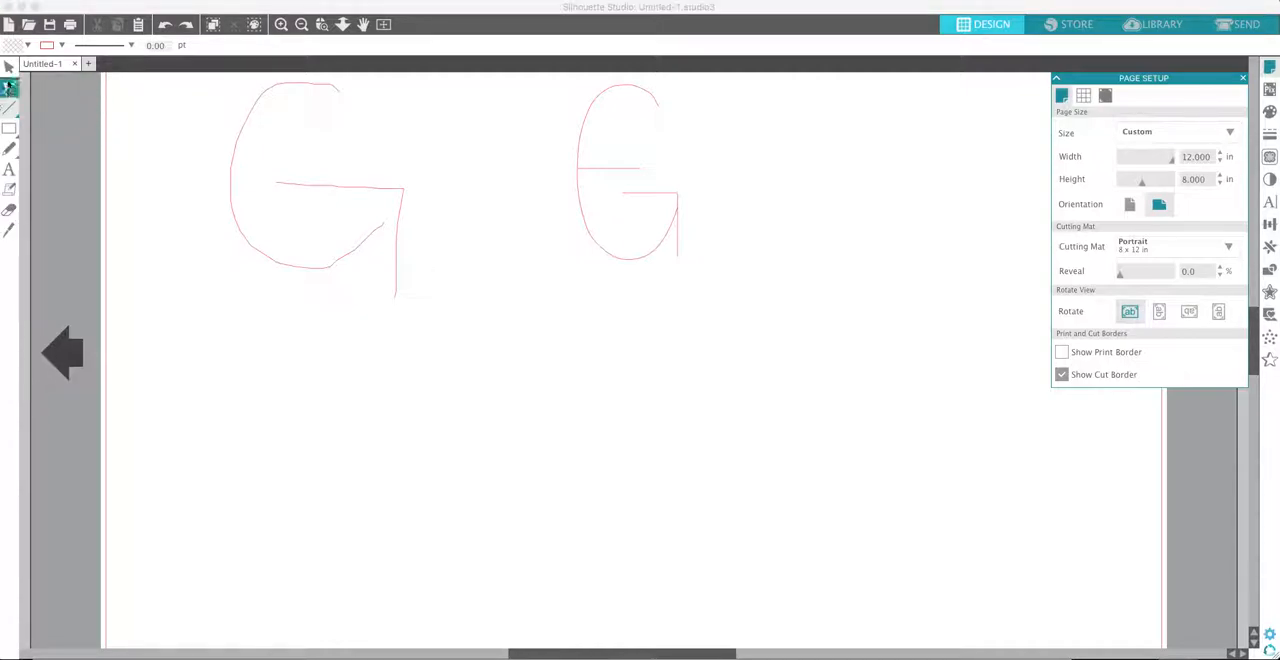
click(646, 93)
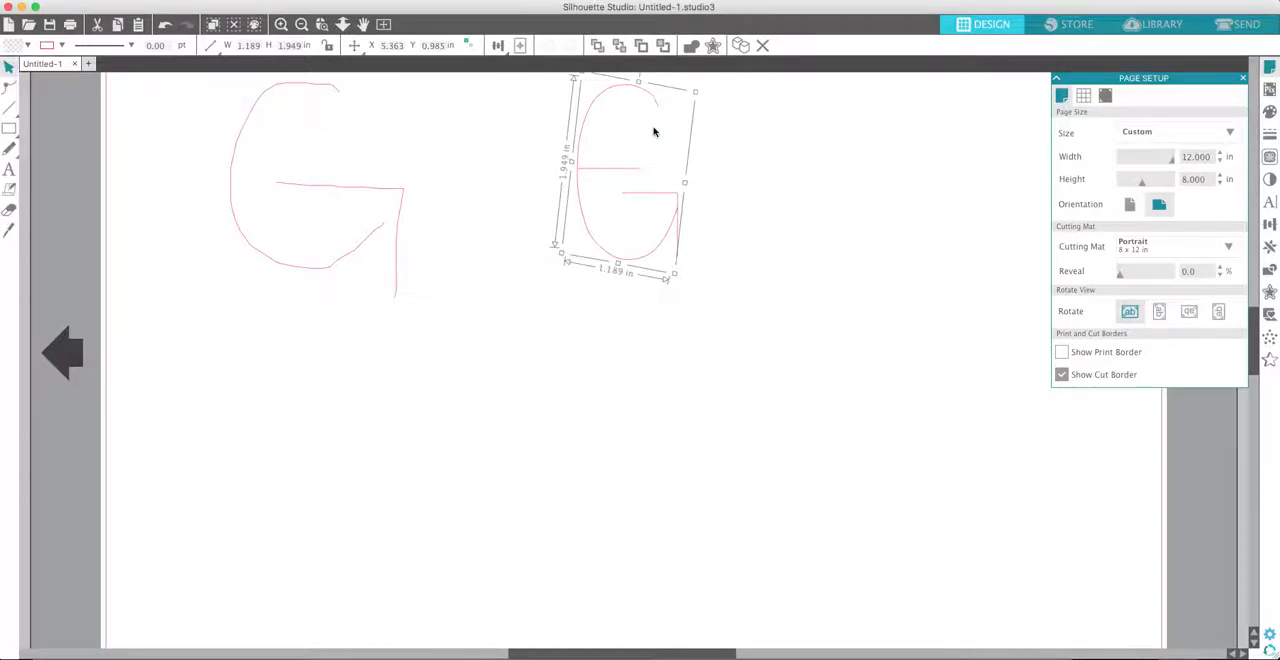
key(super+d)
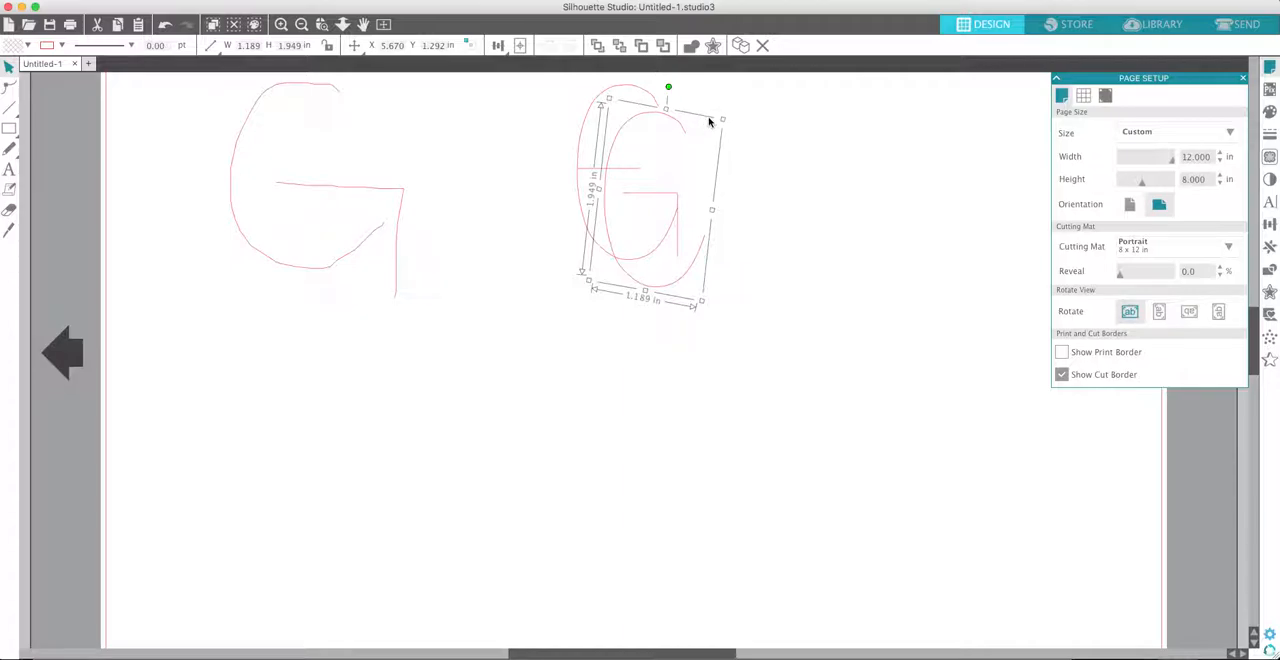
click(760, 180)
drag(706, 251, 863, 429)
click(837, 414)
- Draw a horizontal line through the copied C's middle and a full-height vertical line across the horizontal line's outer end
click(8, 105)
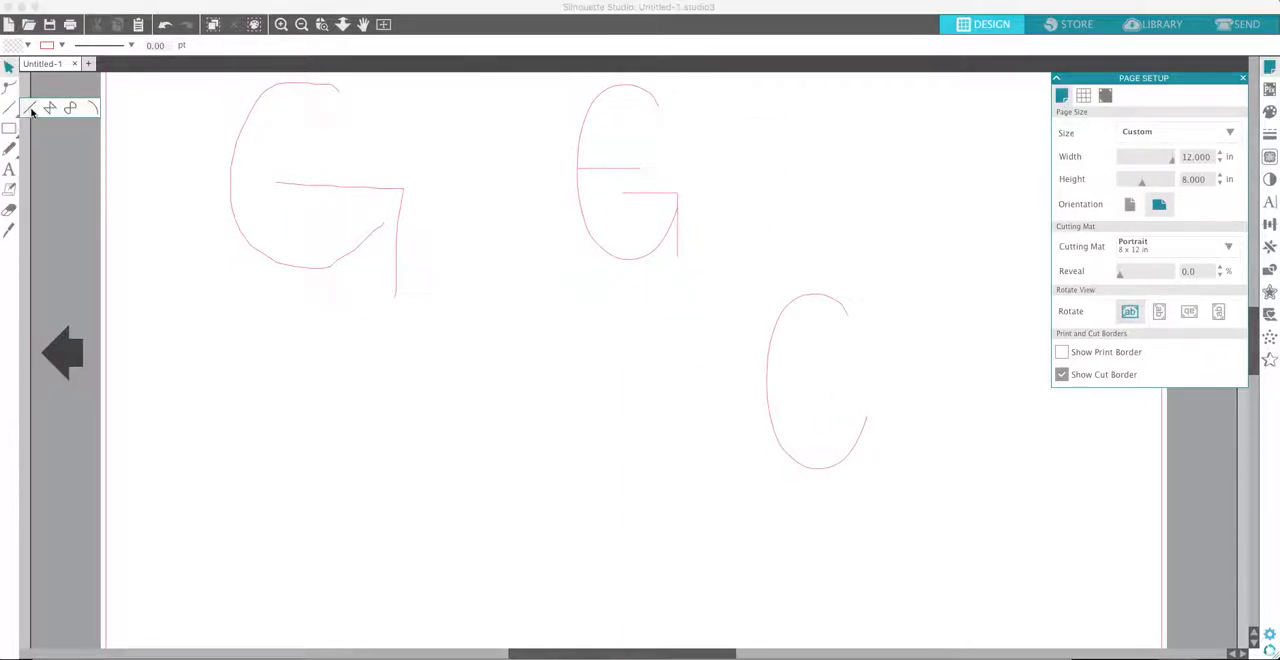
drag(770, 382, 890, 382)
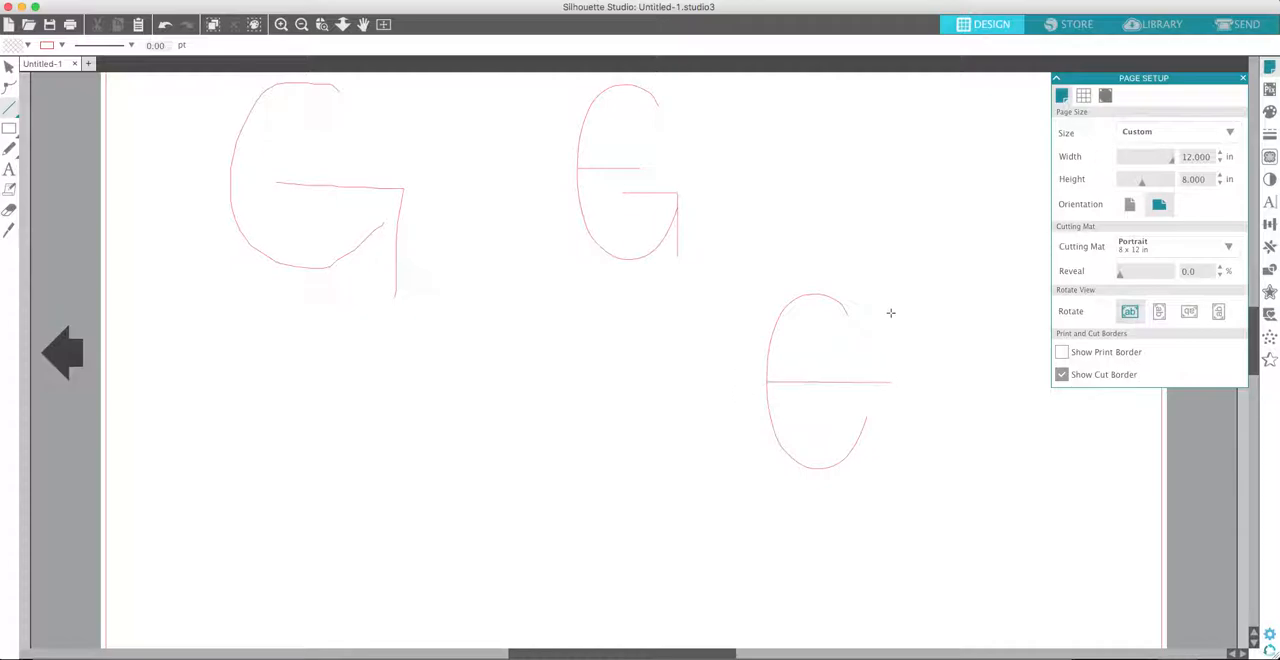
drag(887, 296, 889, 473)
click(8, 68)
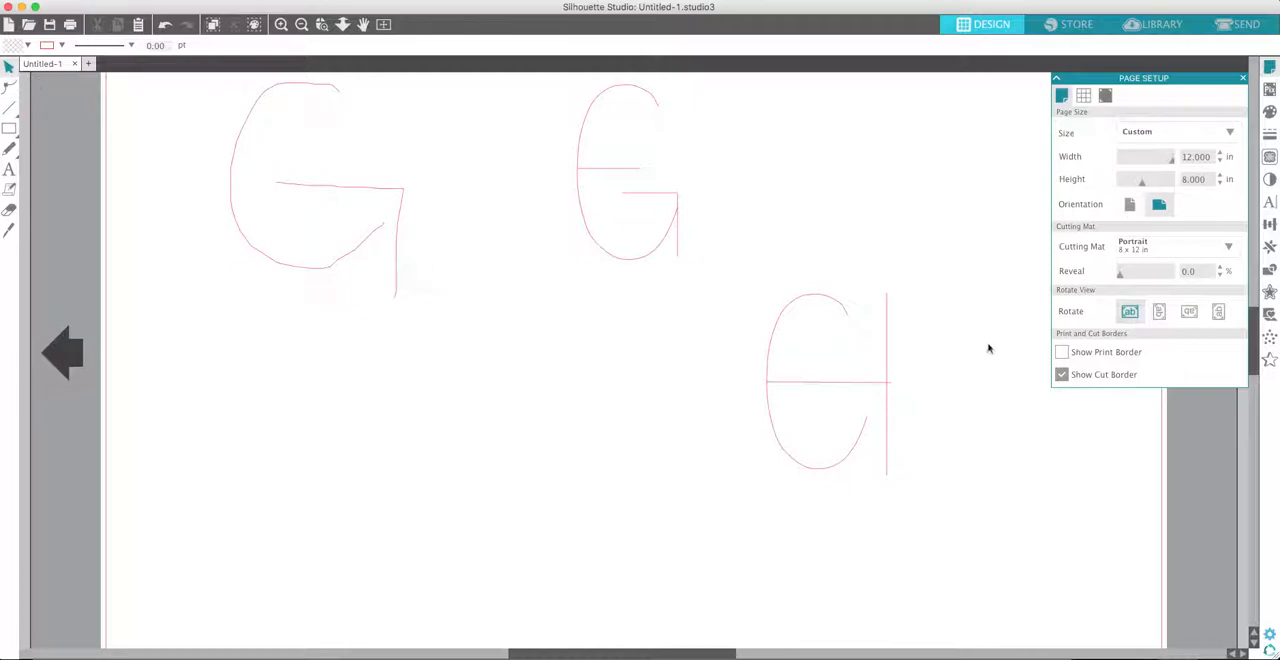
- Mirror the copied C, rotate it slightly counterclockwise, and align its outer edge with the end of the horizontal line
click(833, 312)
drag(877, 401, 662, 401)
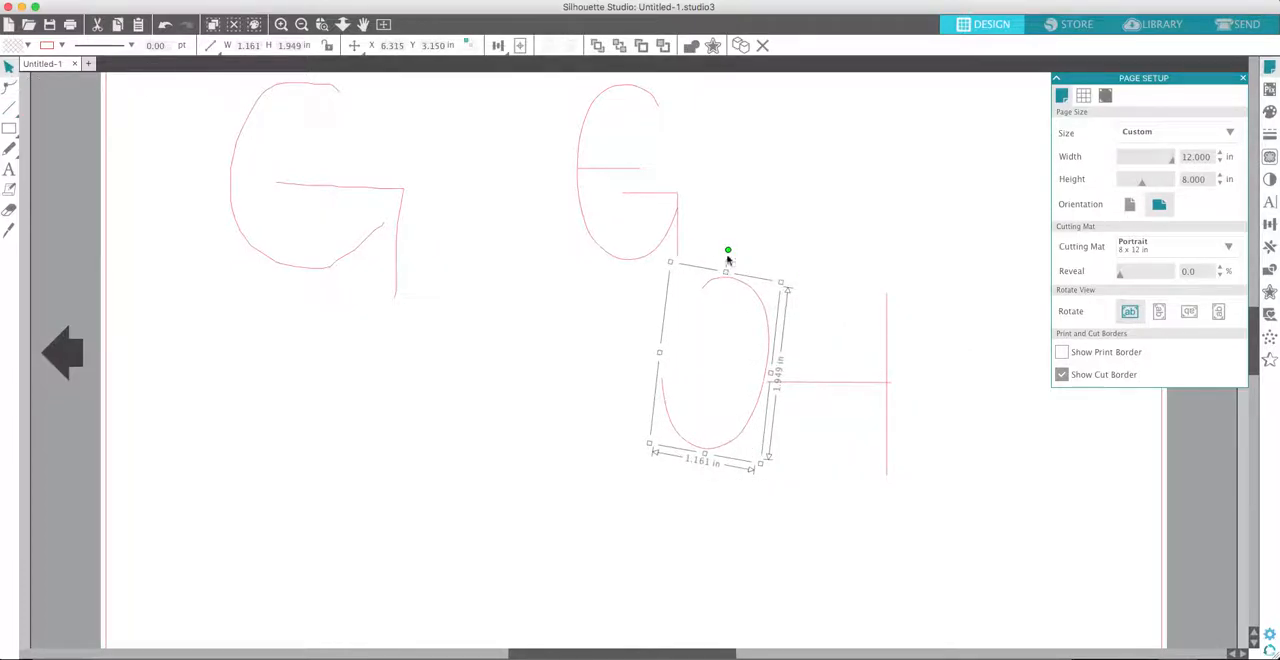
mouse_move(727, 251)
mouse_down()
mouse_move(700, 254)
mouse_move(715, 250)
mouse_up()
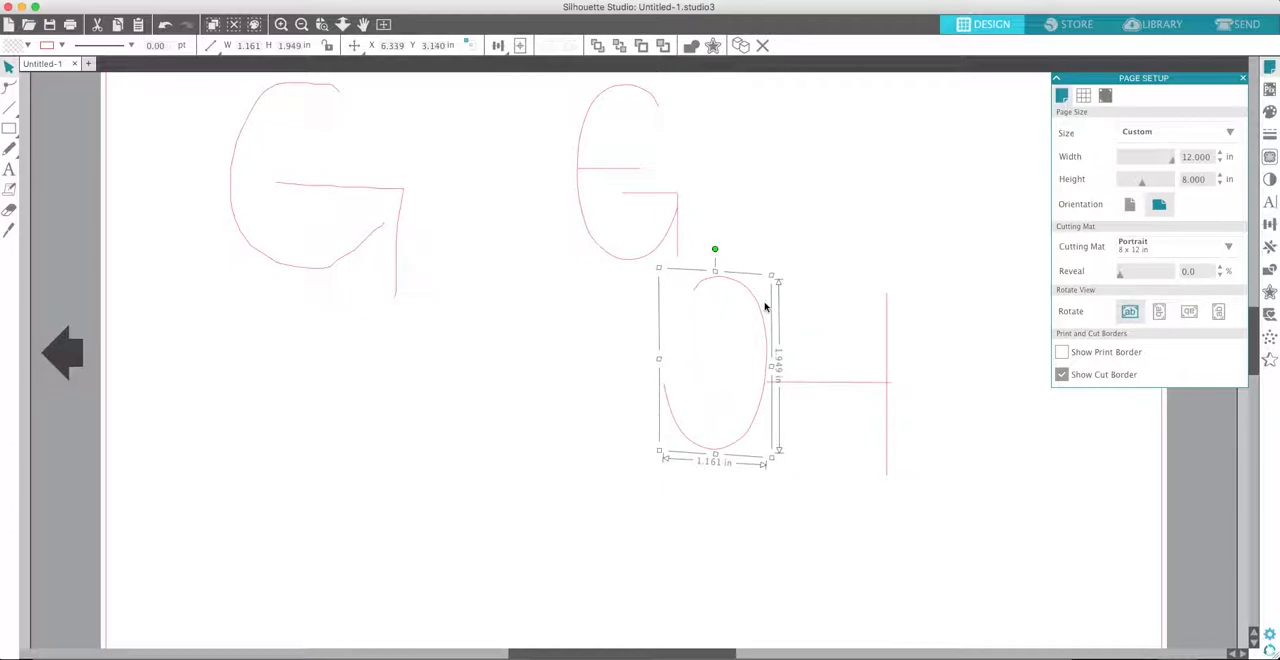
drag(765, 335, 767, 361)
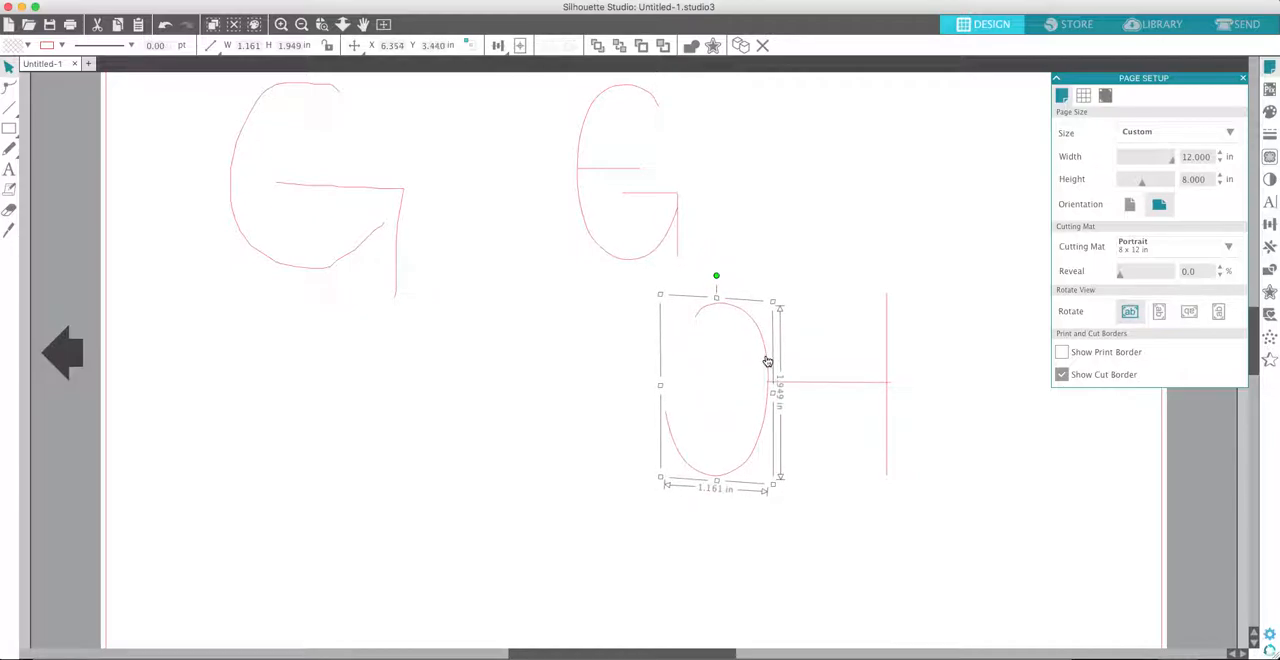
click(1110, 424)
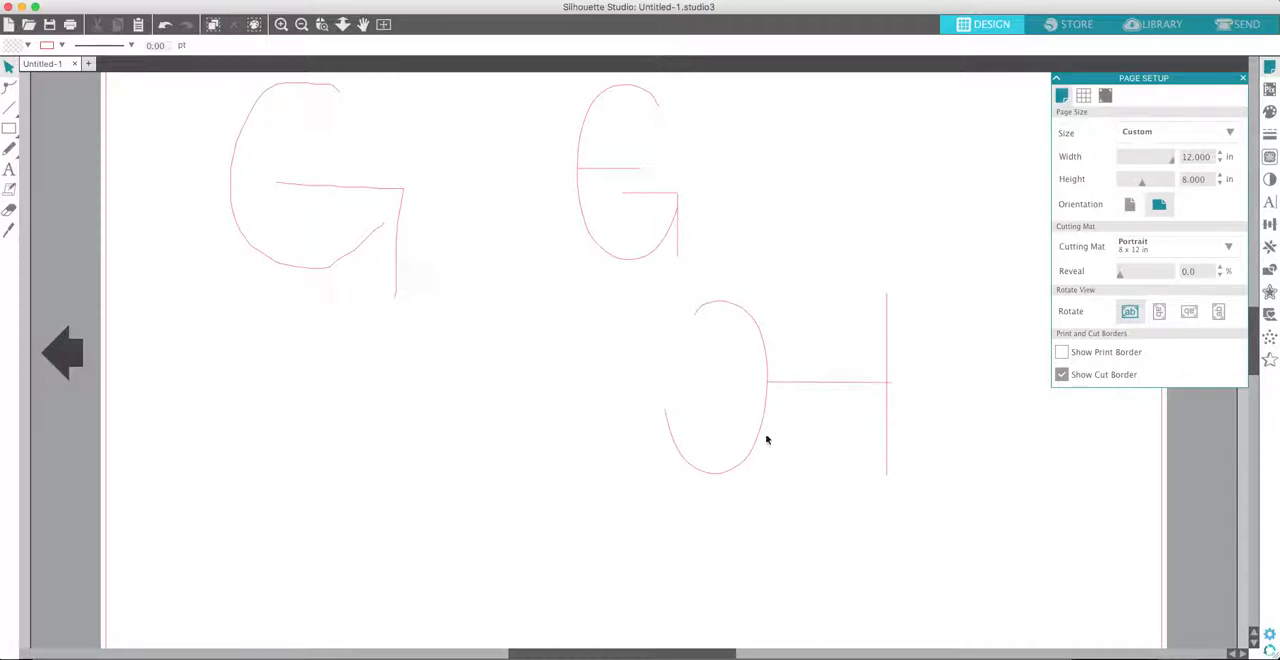
- Shorten the horizontal line and move the vertical line inward to meet its new end
click(850, 384)
drag(897, 389, 818, 393)
click(859, 394)
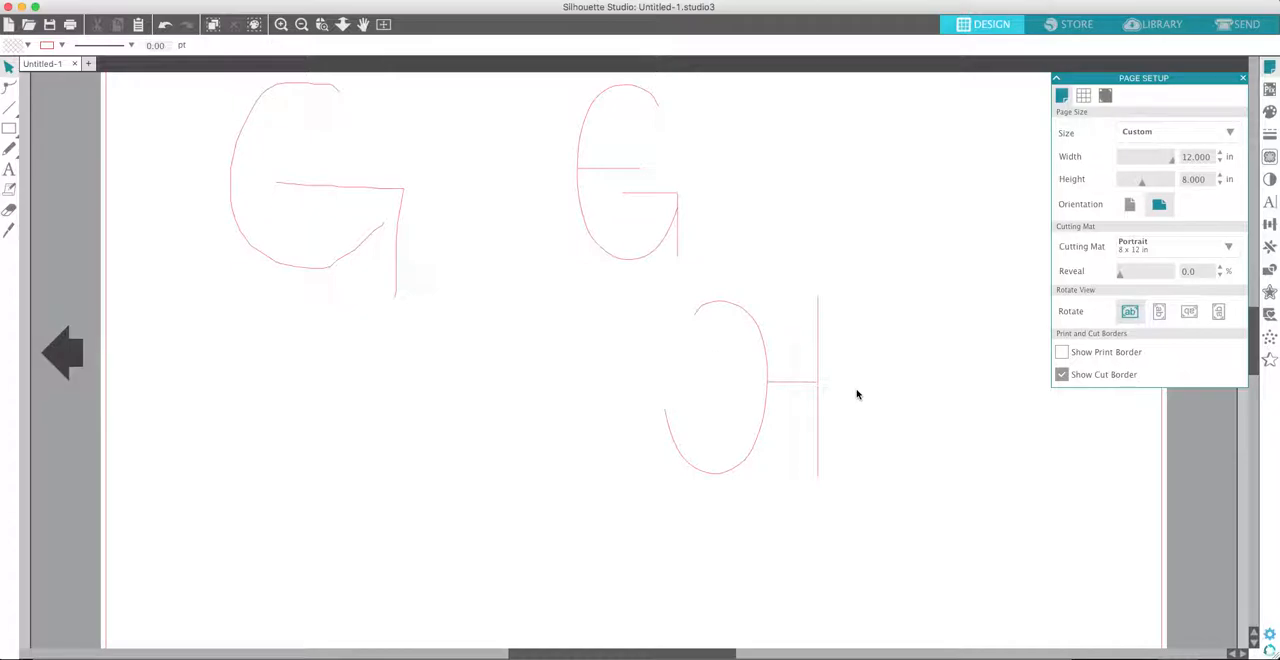
- Delete the mirrored curve together with its horizontal and vertical lines
drag(896, 275, 723, 469)
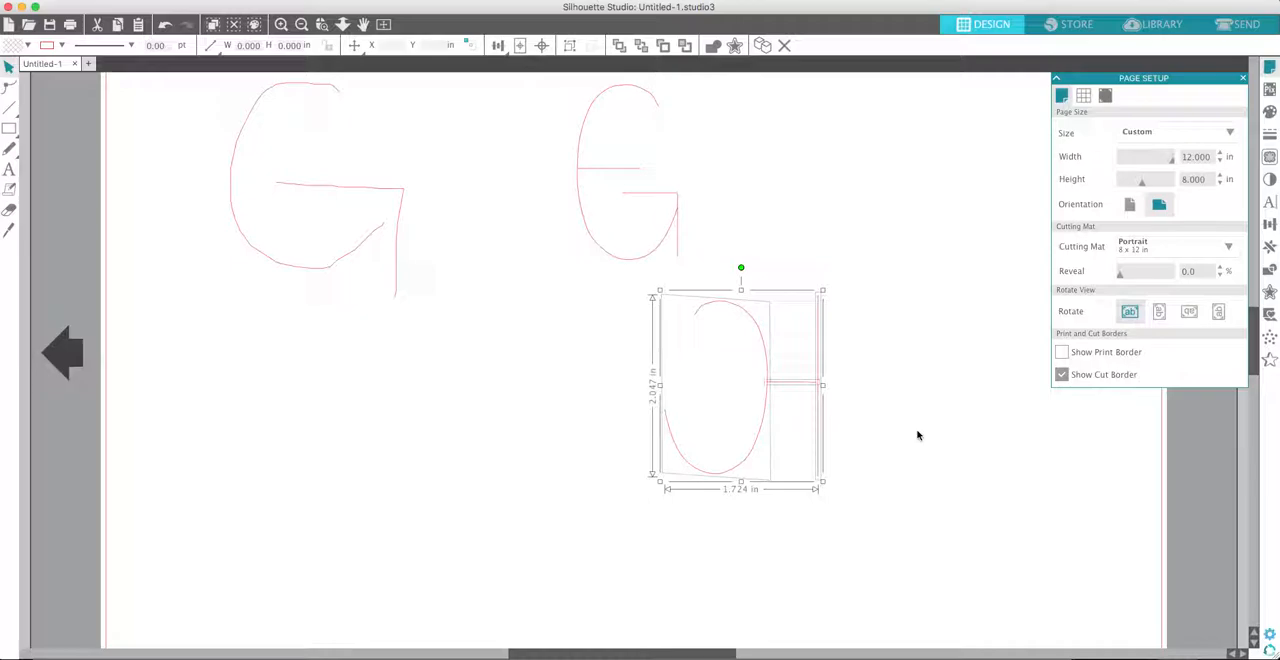
key(Delete)
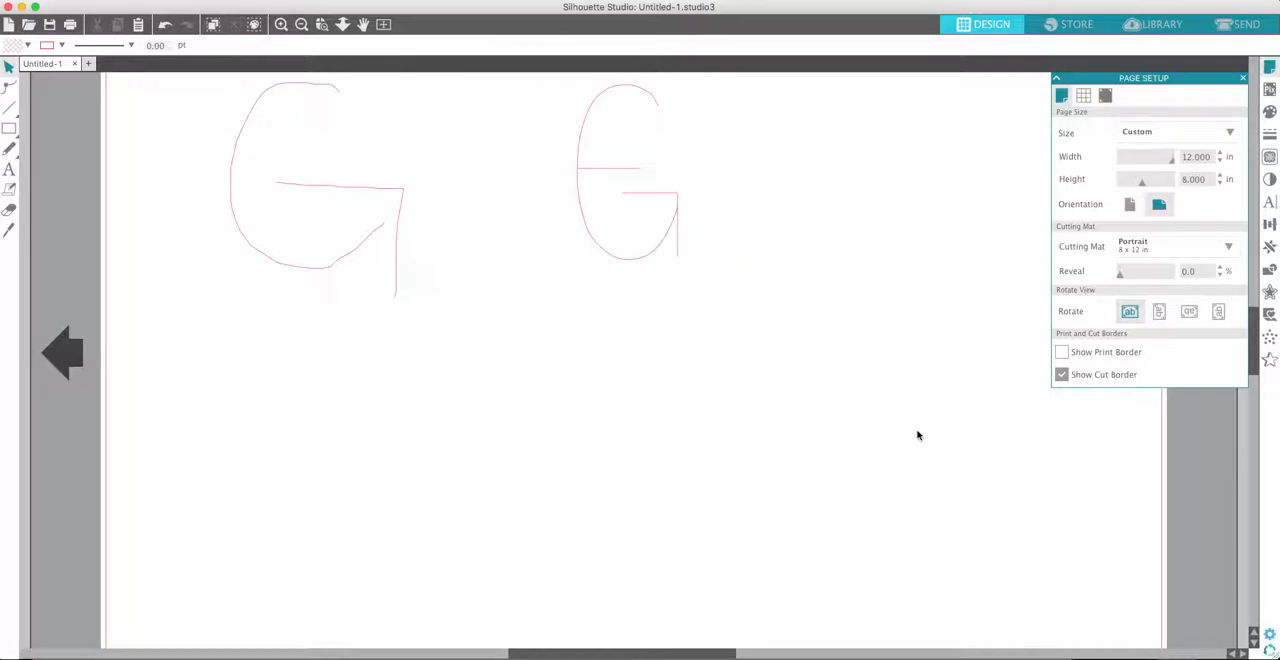
- Move the G with its extra crossbar and vertical line down into the open area of the page
drag(562, 99, 729, 306)
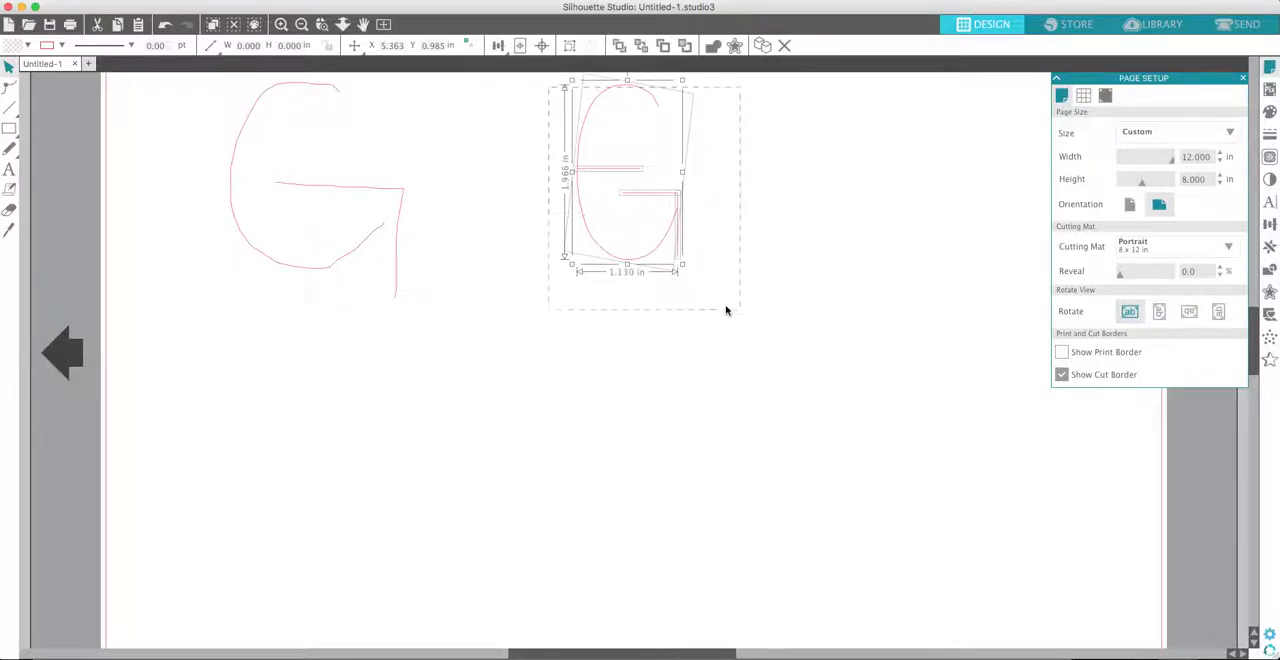
drag(677, 223, 690, 389)
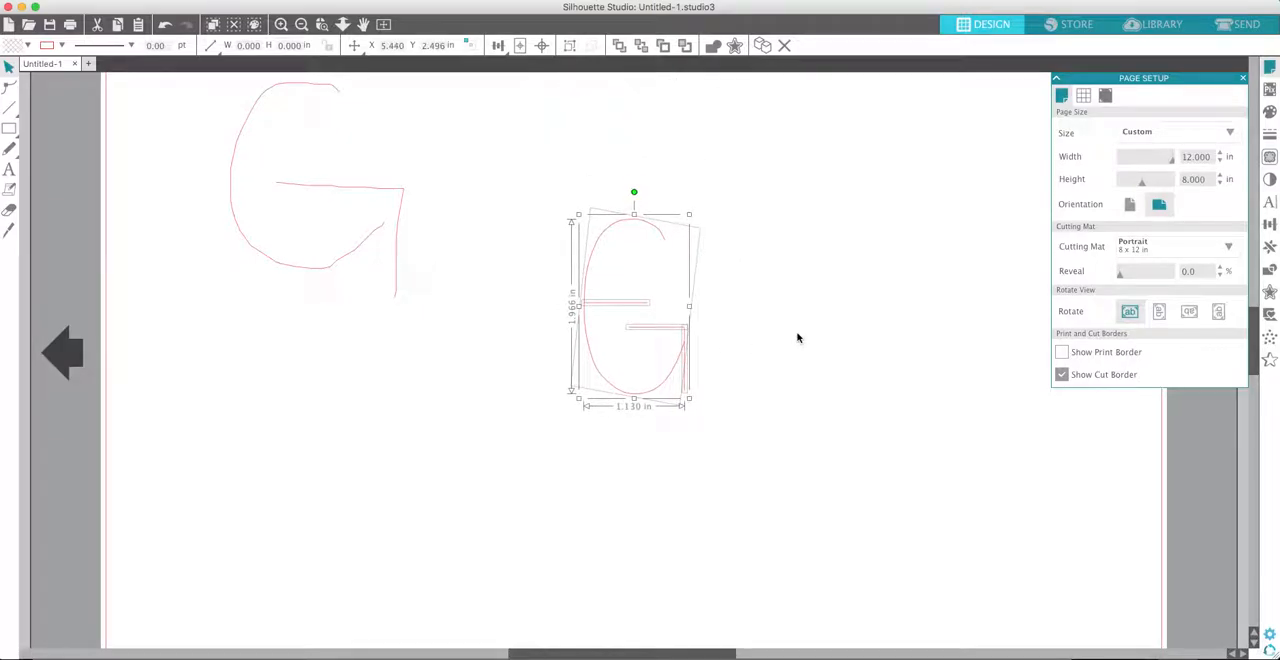
click(797, 337)
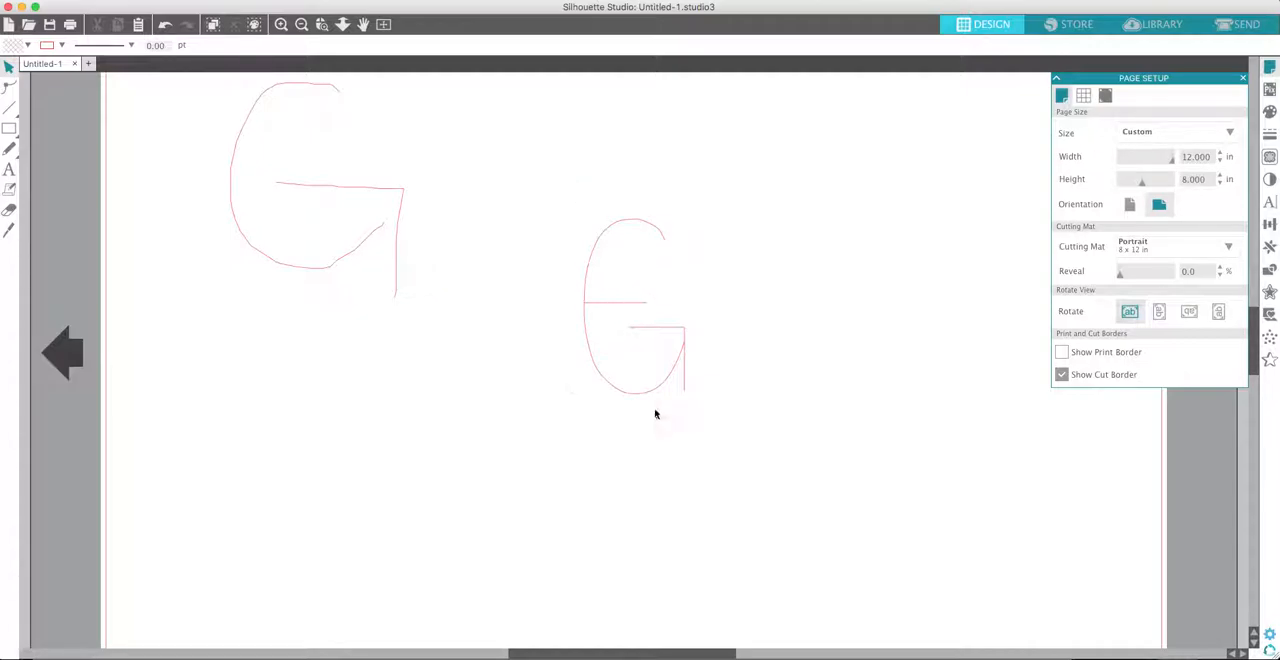
- Set the line thickness of all the strokes in the moved letter to 13.50 pt
drag(522, 179, 768, 500)
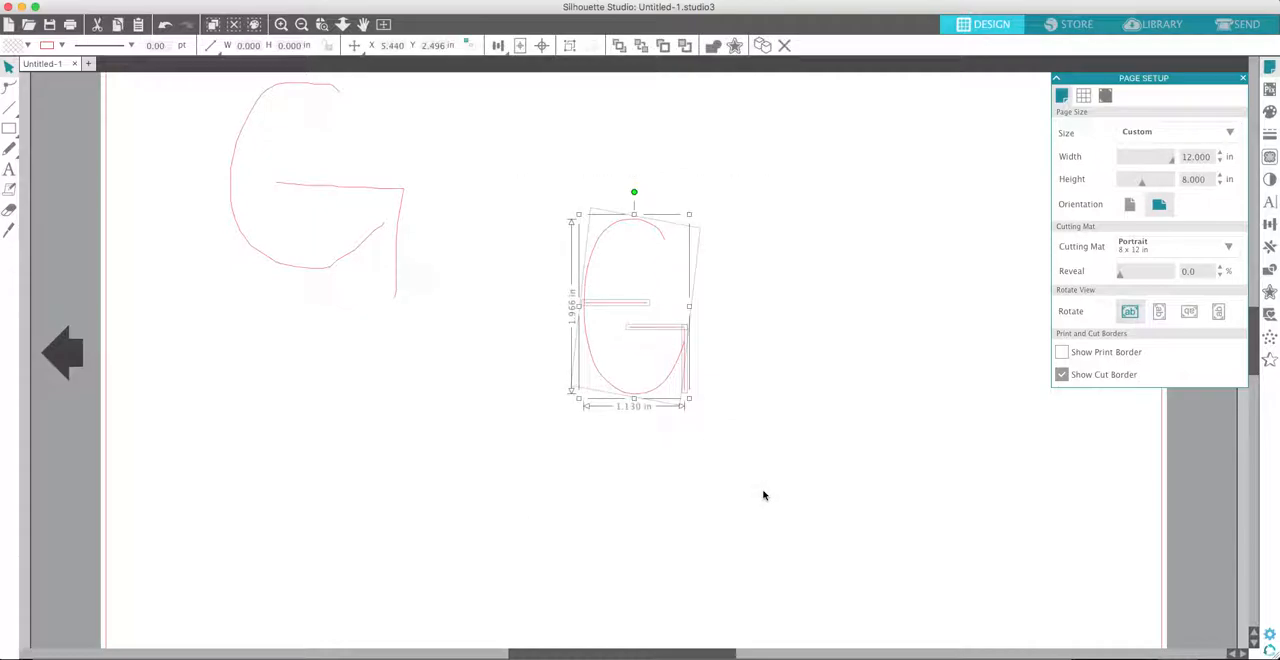
click(535, 172)
drag(529, 167, 734, 468)
click(1272, 137)
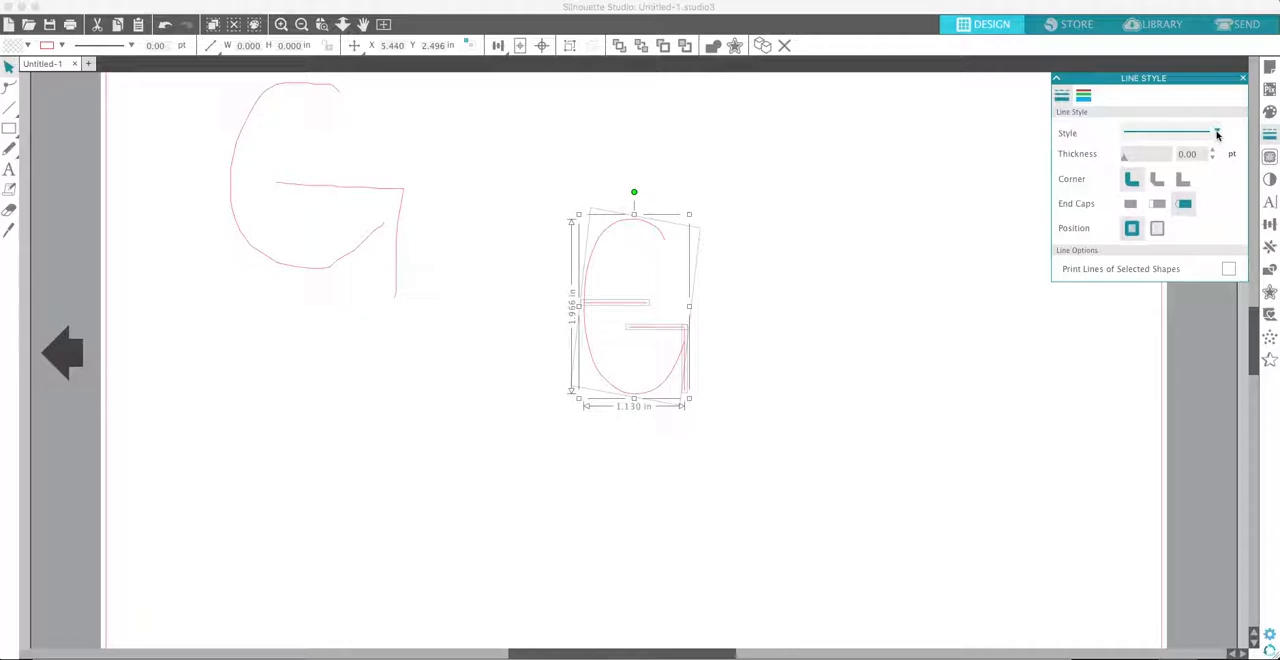
mouse_move(1124, 162)
mouse_down()
mouse_move(1184, 164)
mouse_move(1158, 160)
mouse_up()
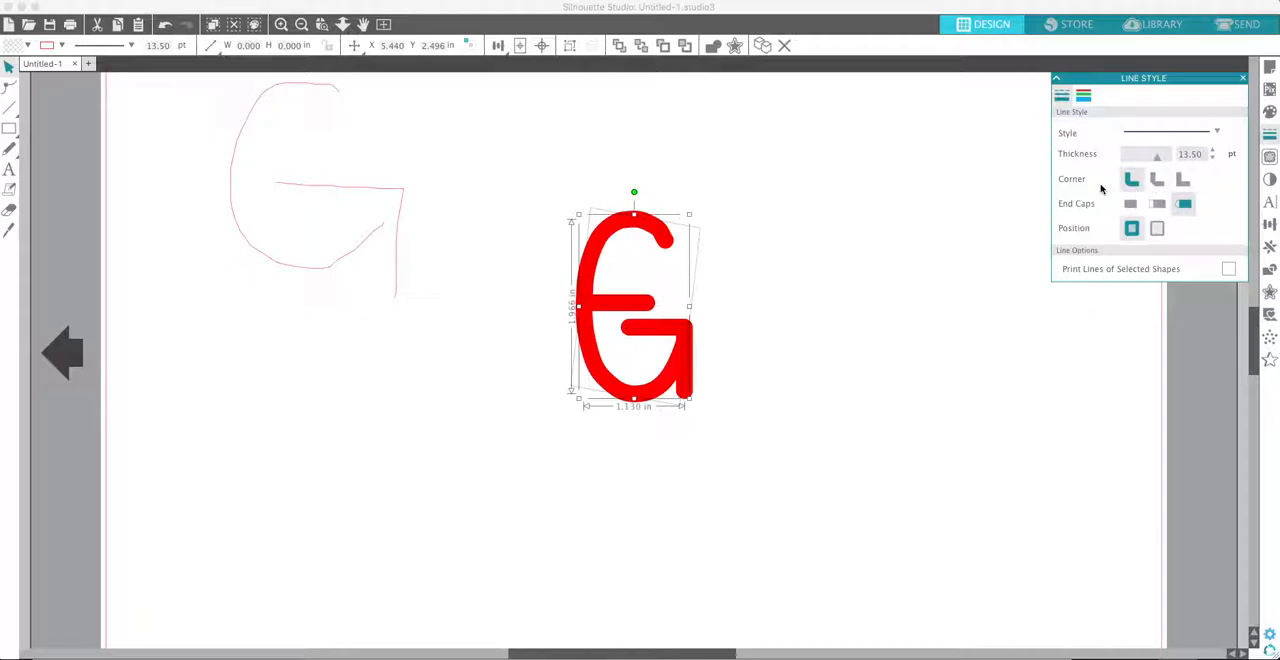
- Try the second and third corner styles on the thick letter and restore the first corner style
click(1157, 180)
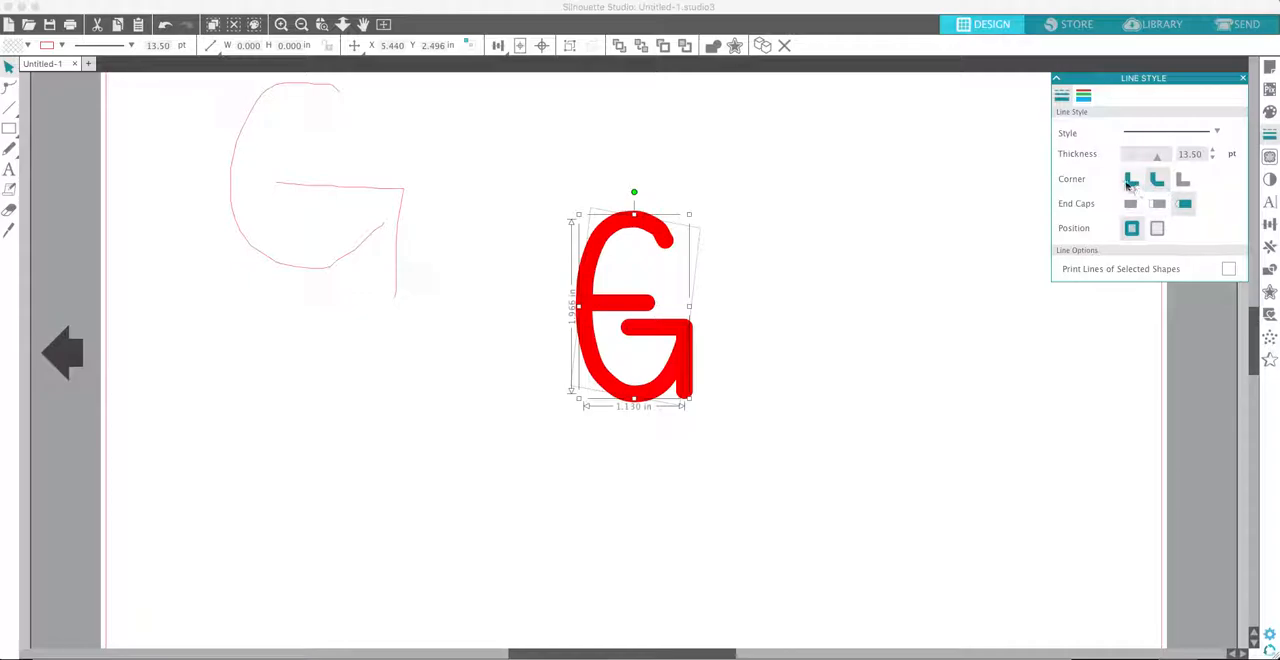
click(1183, 180)
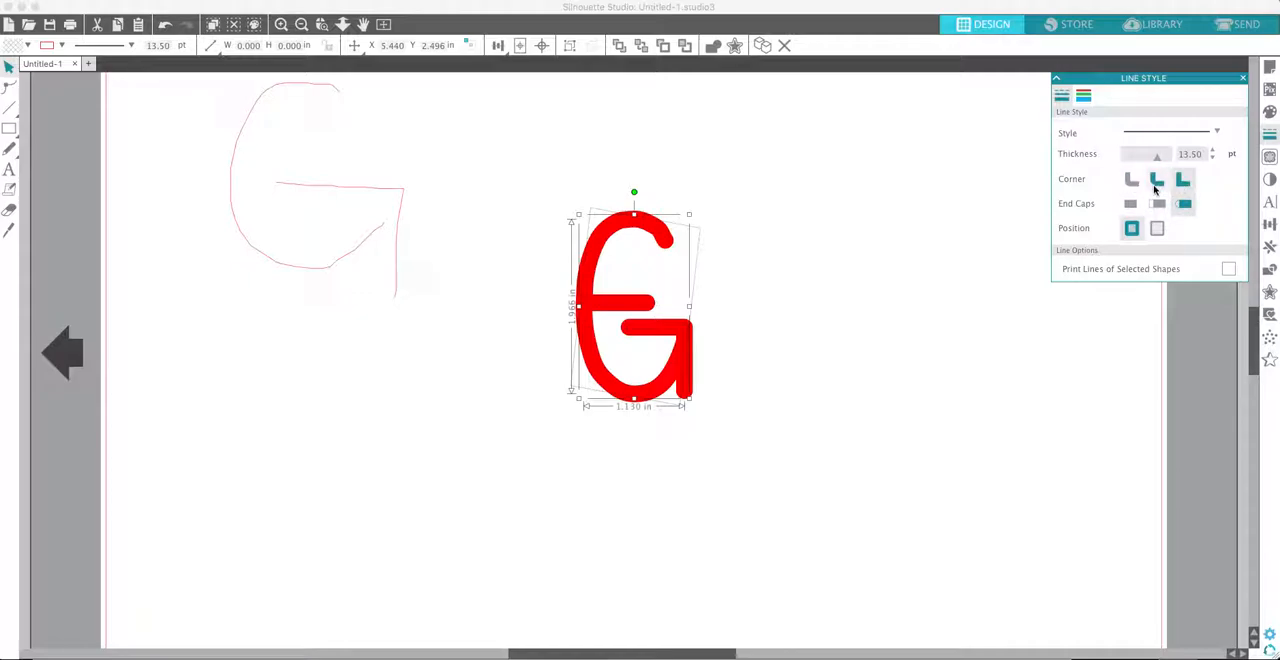
click(1131, 180)
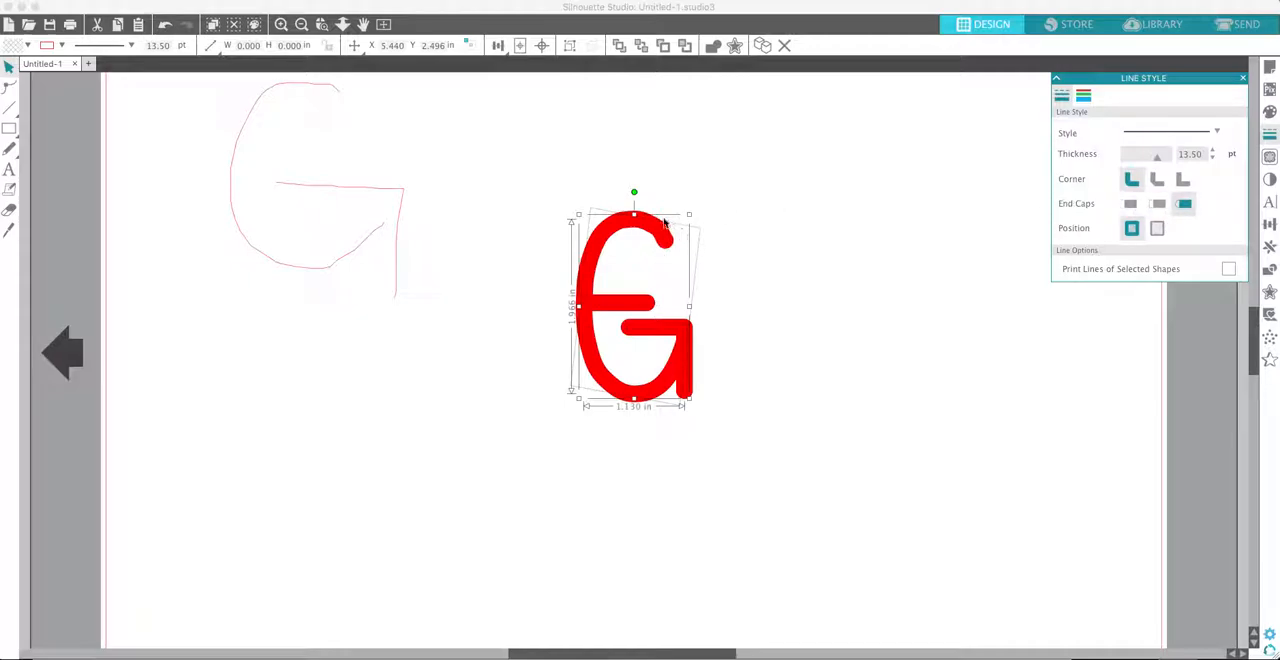
- Give all the letter's strokes flat end caps and lengthen the vertical line upward to about 0.808 in to square off the corner
click(1132, 206)
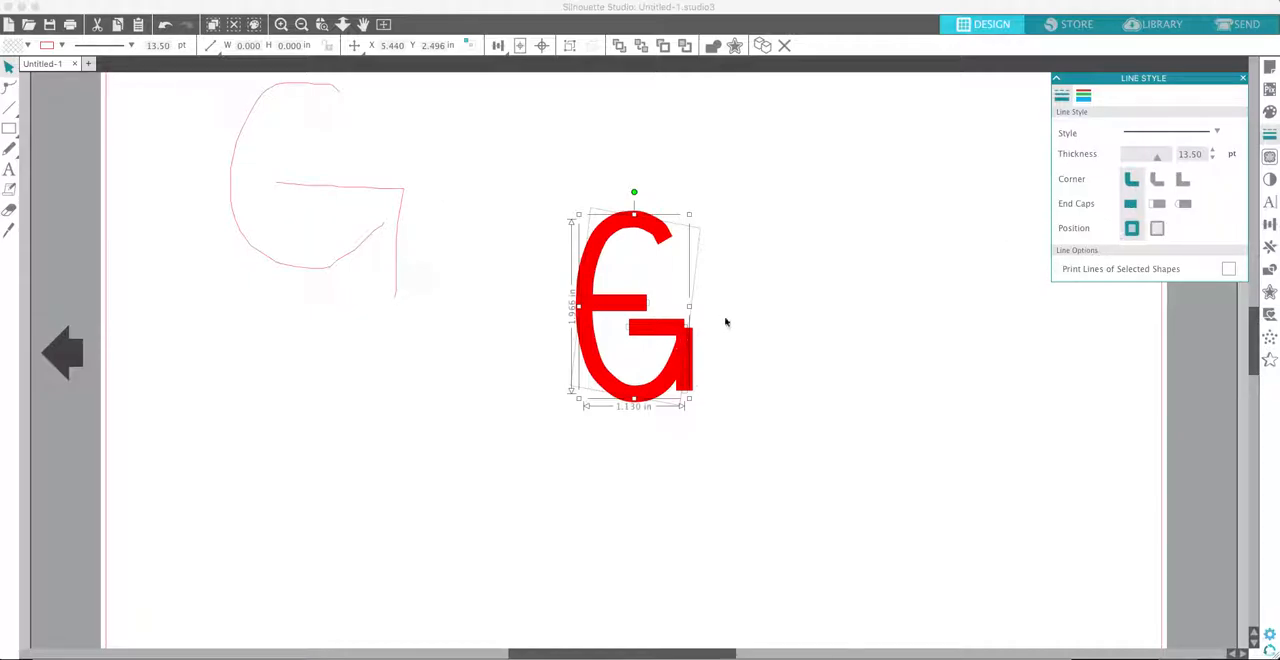
click(687, 326)
drag(689, 323, 689, 314)
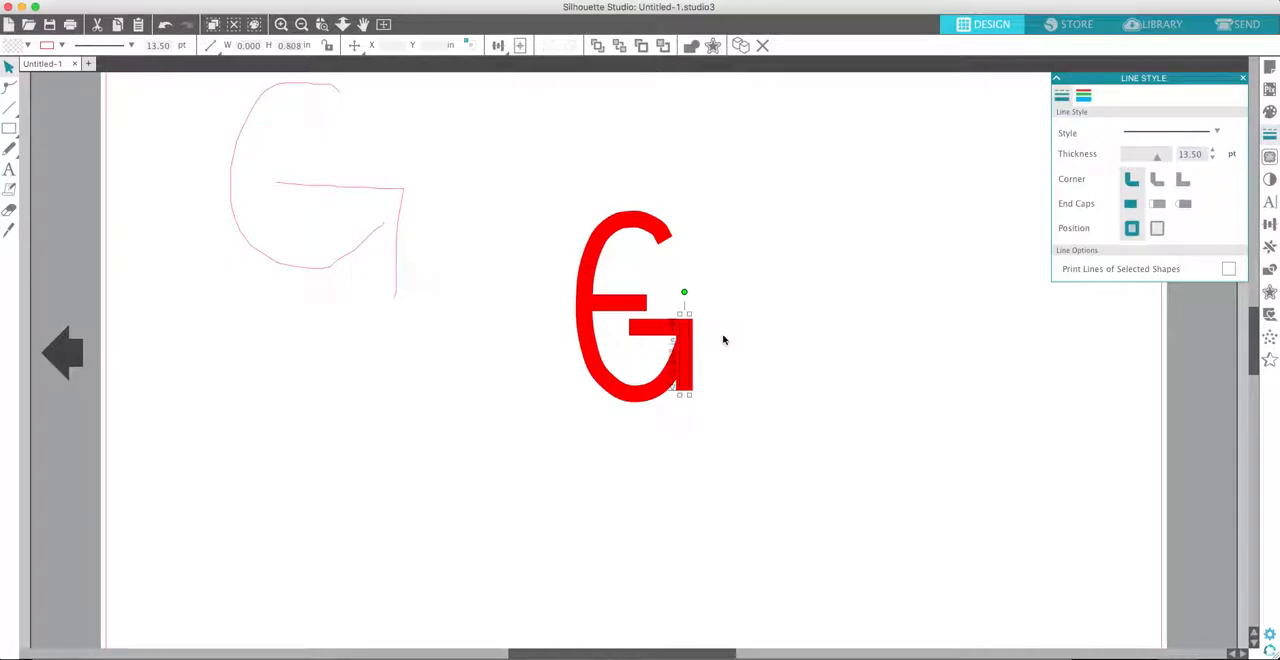
click(723, 337)
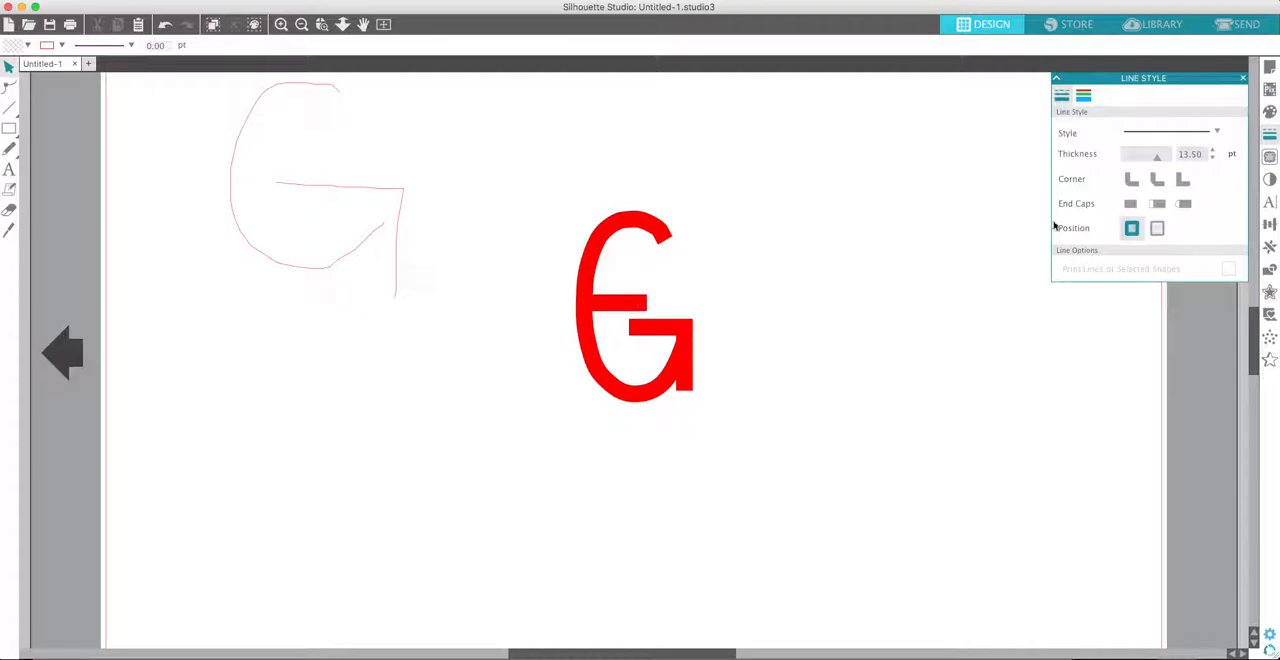
- Undo the lengthening of the vertical line
key(super+z)
key(super+z)
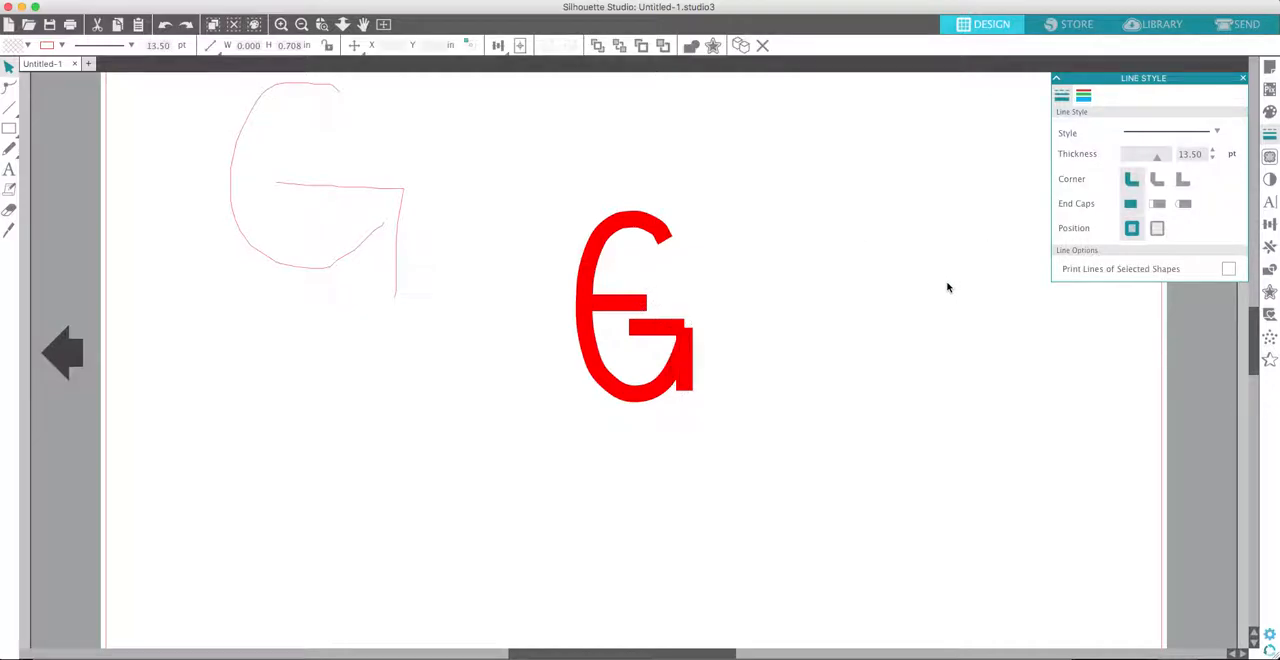
key(super+z)
- Give only the curved stroke round end caps and extend the vertical line upward to fill the corner
click(783, 257)
click(638, 226)
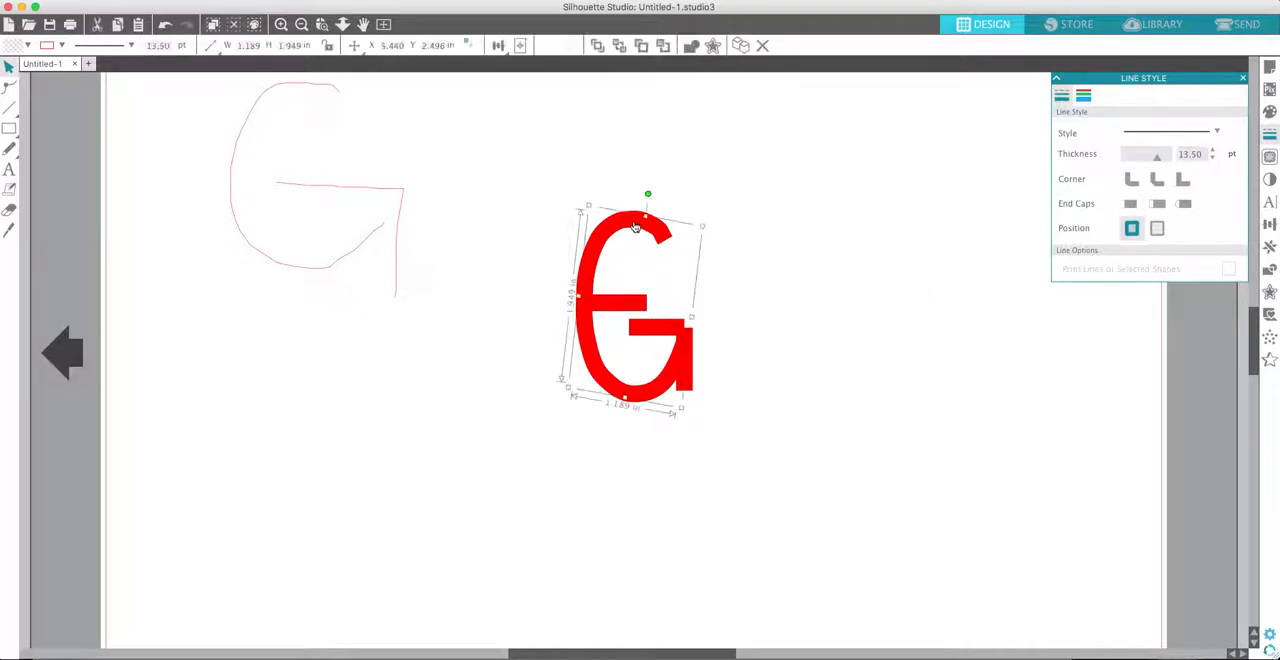
click(1185, 207)
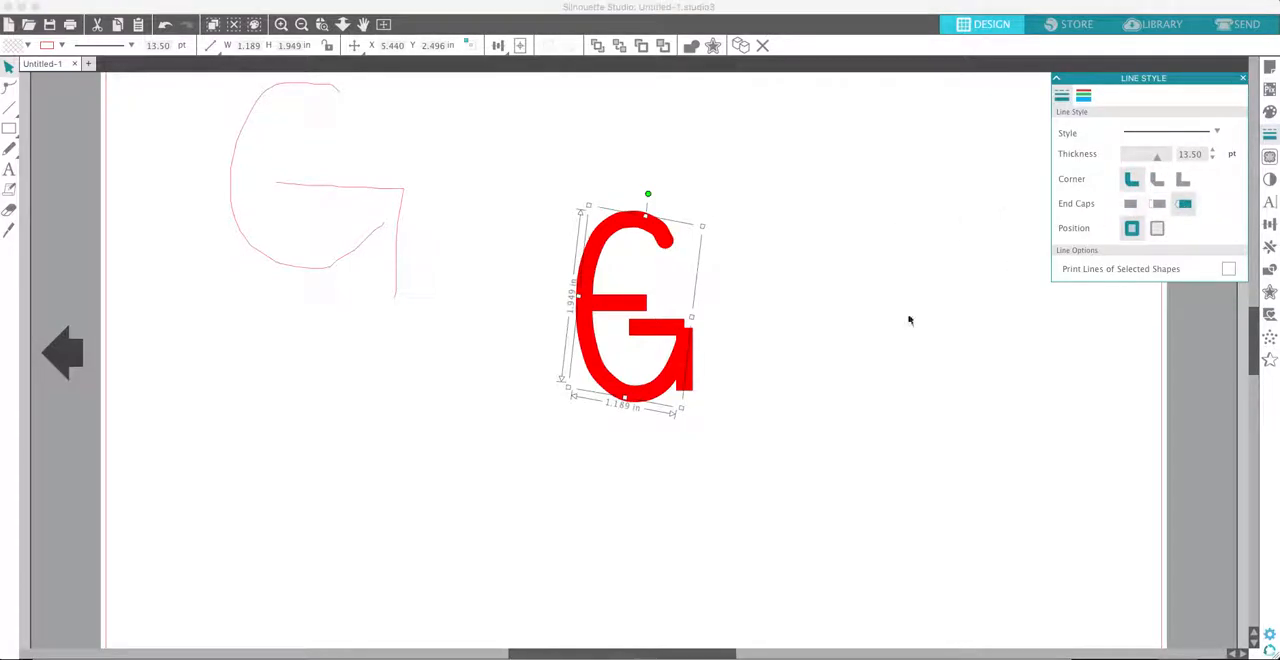
click(1011, 265)
click(687, 352)
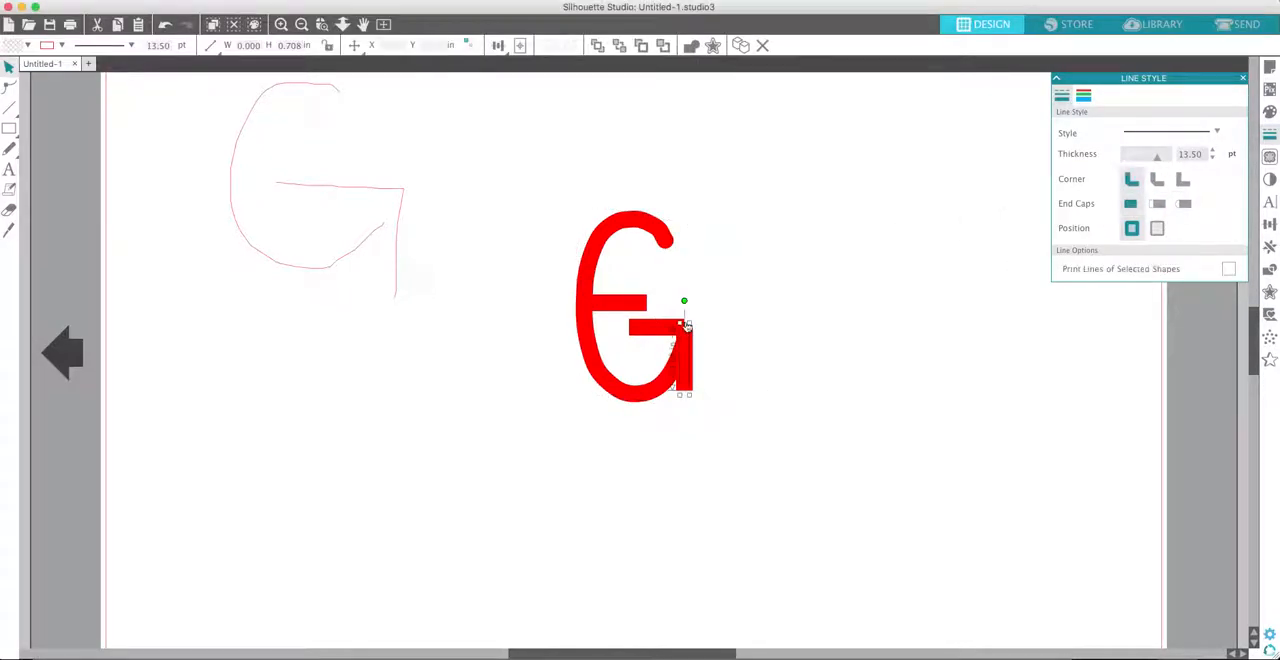
drag(689, 315, 689, 314)
click(730, 353)
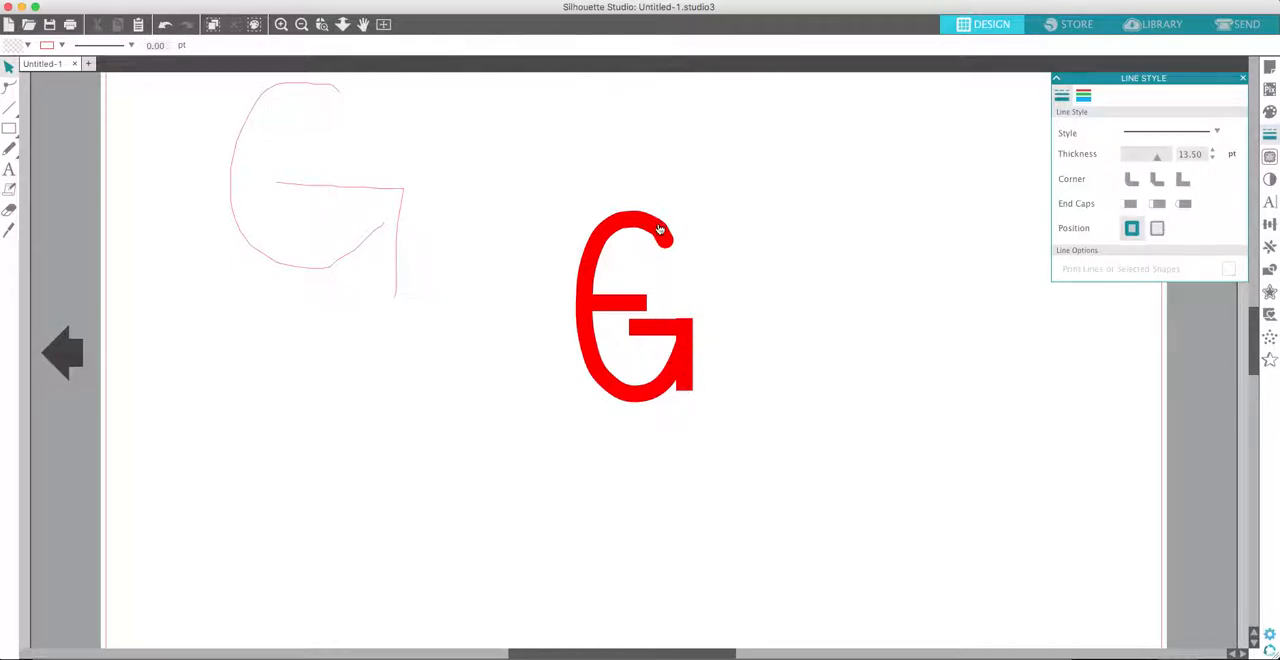
- Undo the vertical line's extension and the end cap changes on the letter's strokes
click(691, 365)
key(super+z)
key(super+z)
key(super+z)
key(super+z)
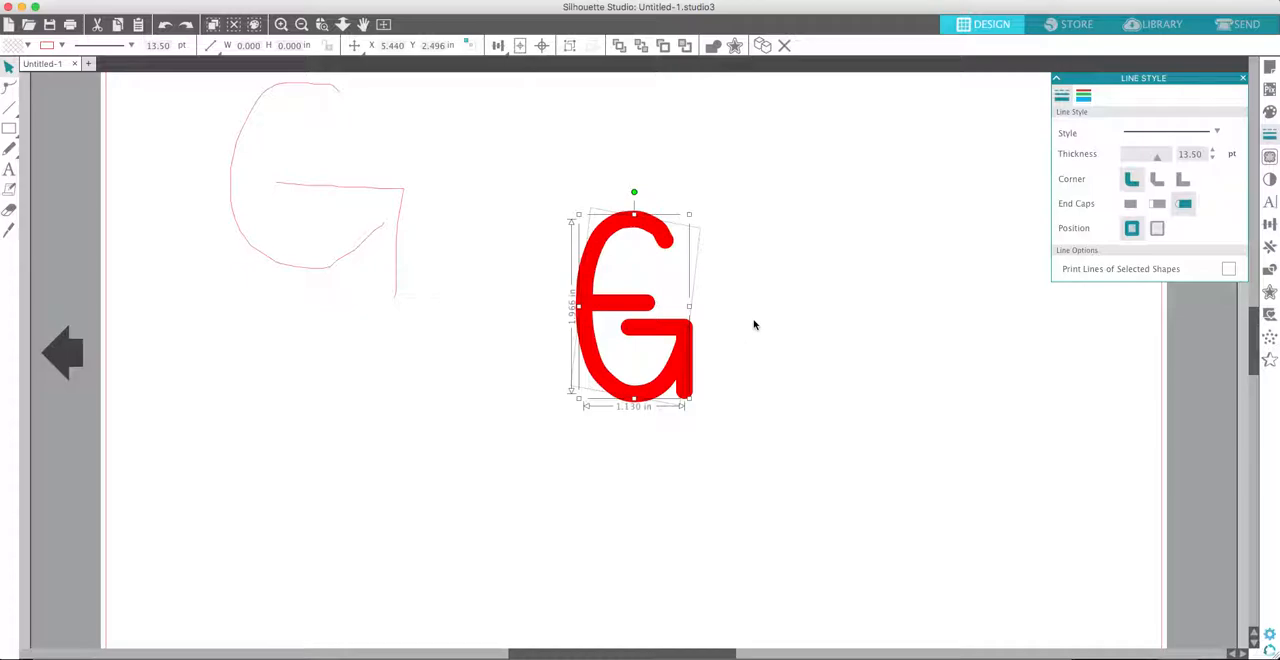
click(754, 324)
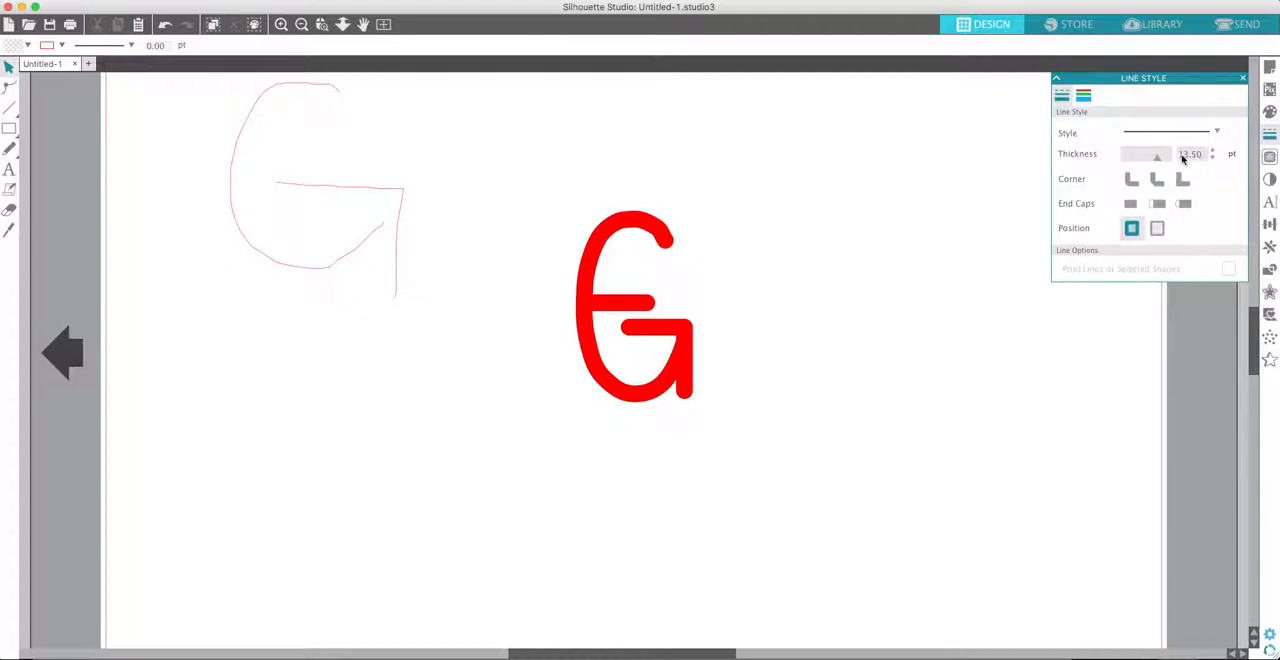
- Set the whole letter's line thickness to 14.75 pt and nudge its vertical stroke slightly outward
drag(543, 186, 786, 429)
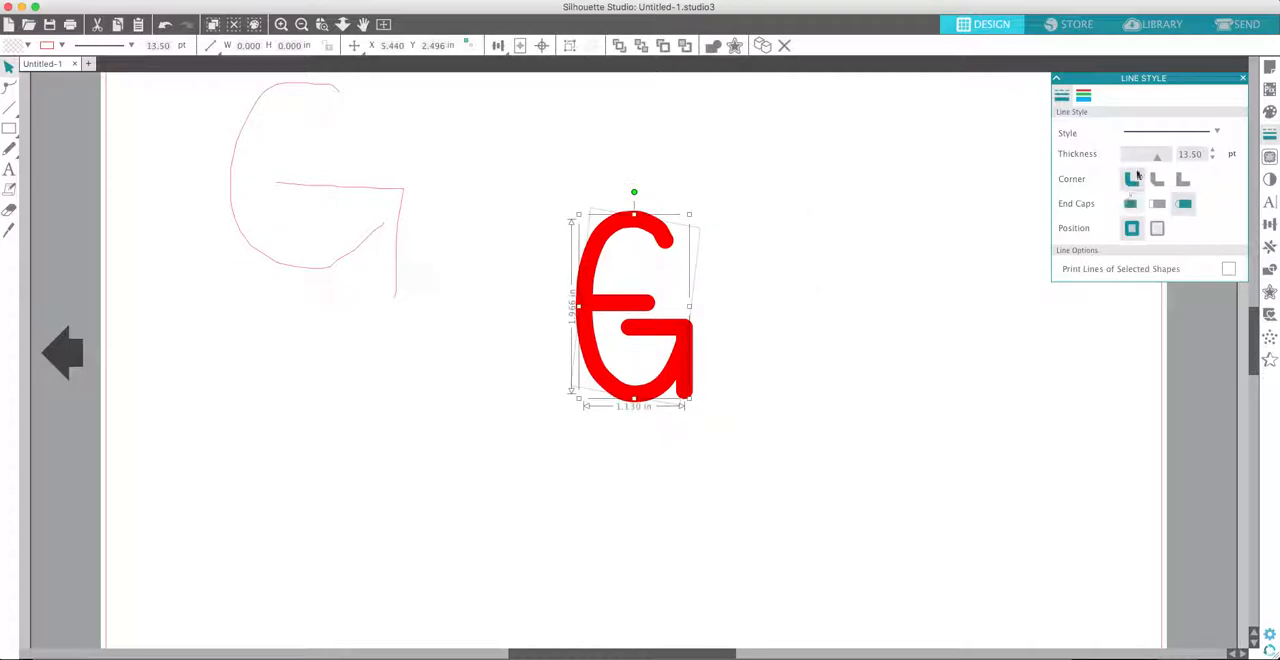
drag(1157, 157, 1131, 161)
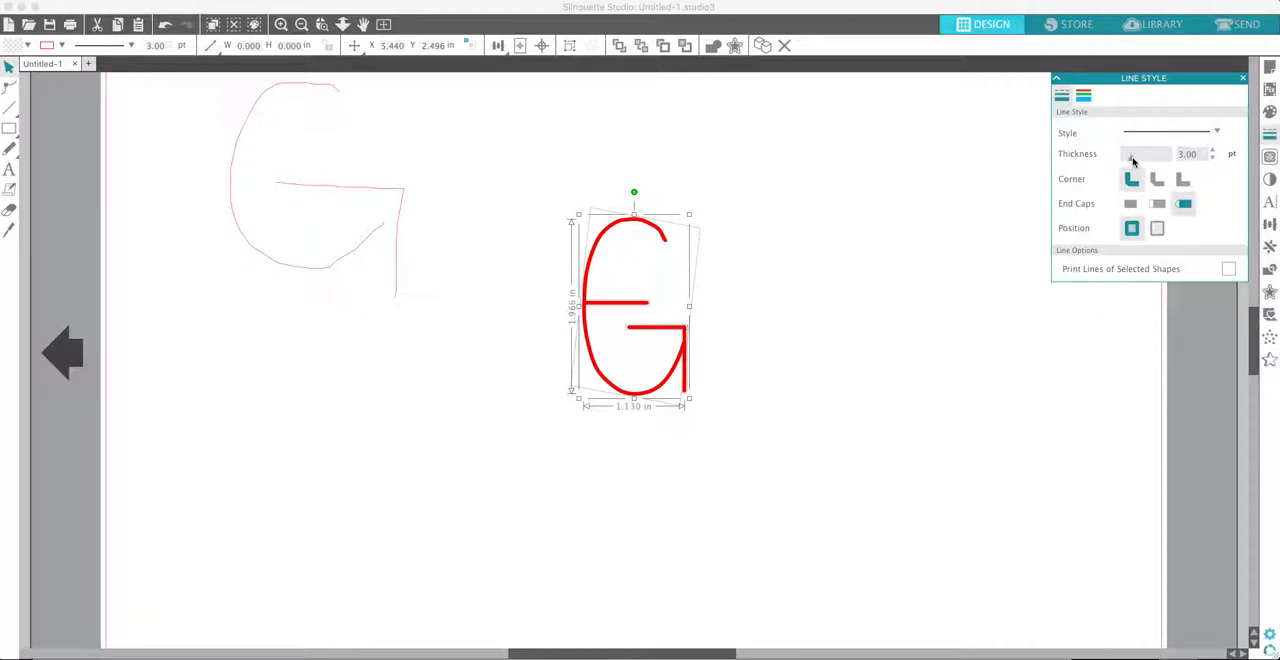
drag(1133, 162, 1161, 161)
click(792, 313)
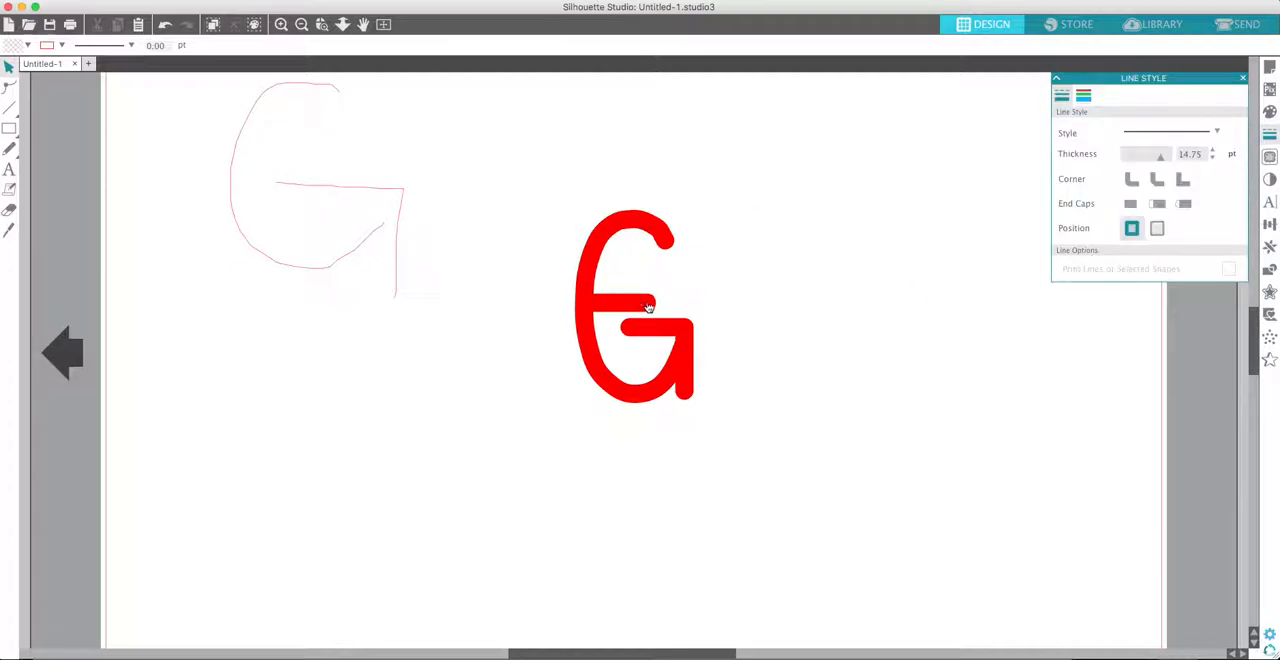
click(694, 363)
drag(696, 364, 694, 364)
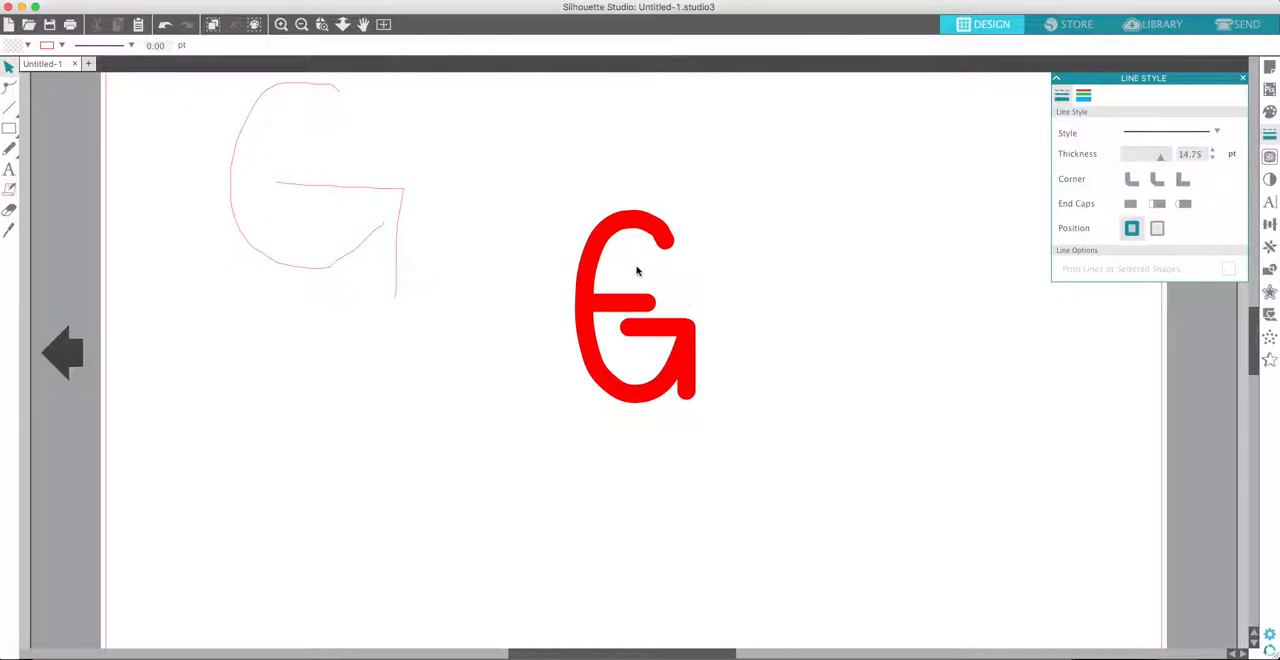
- Define a trace area of about 2.116 x 2.784 in around the entire thick red letter
click(1270, 157)
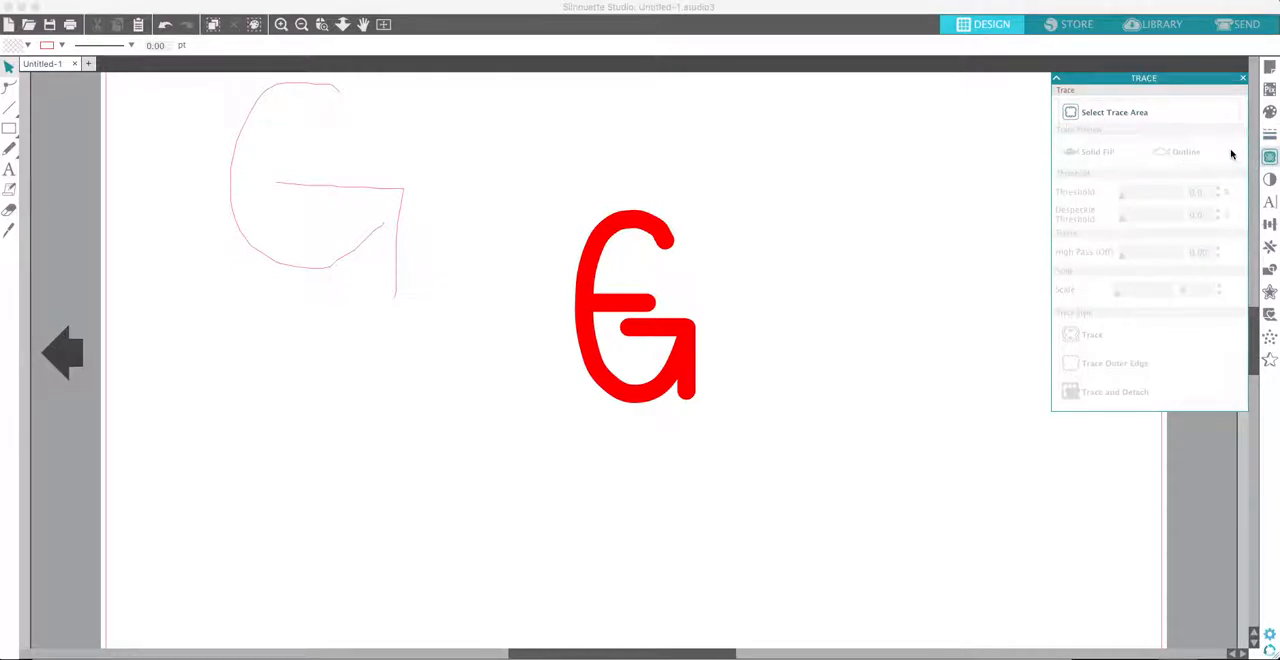
click(1075, 113)
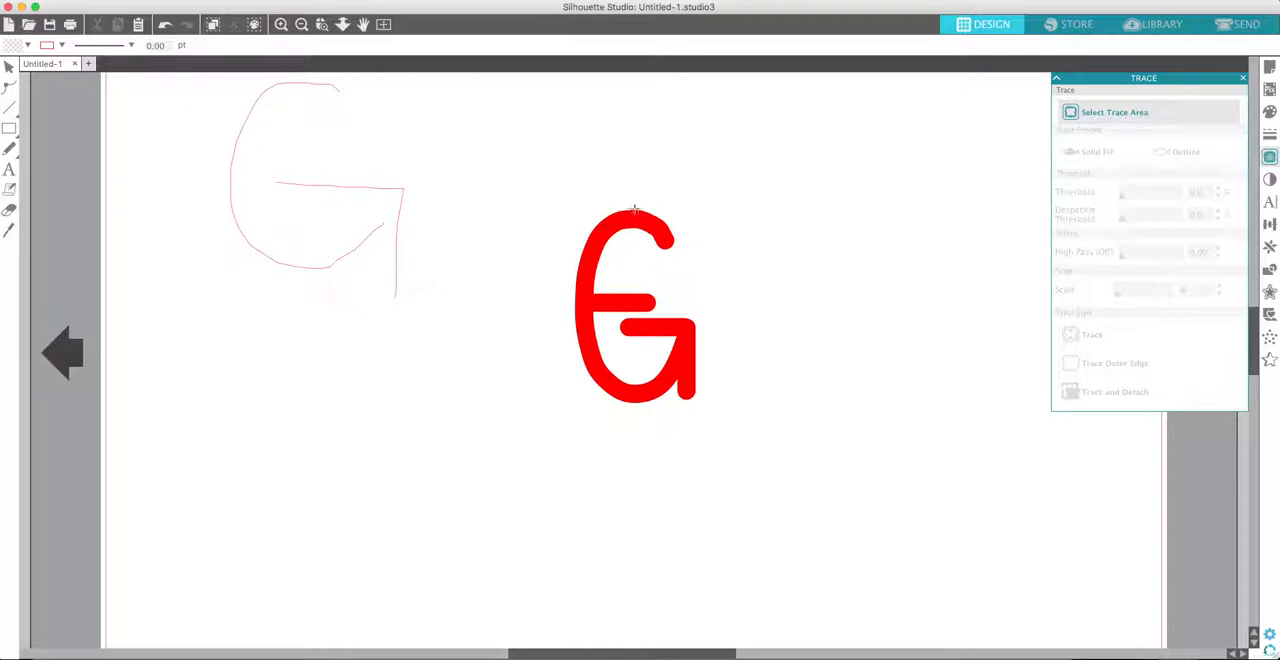
mouse_move(542, 187)
mouse_down()
mouse_move(717, 429)
mouse_move(732, 429)
mouse_up()
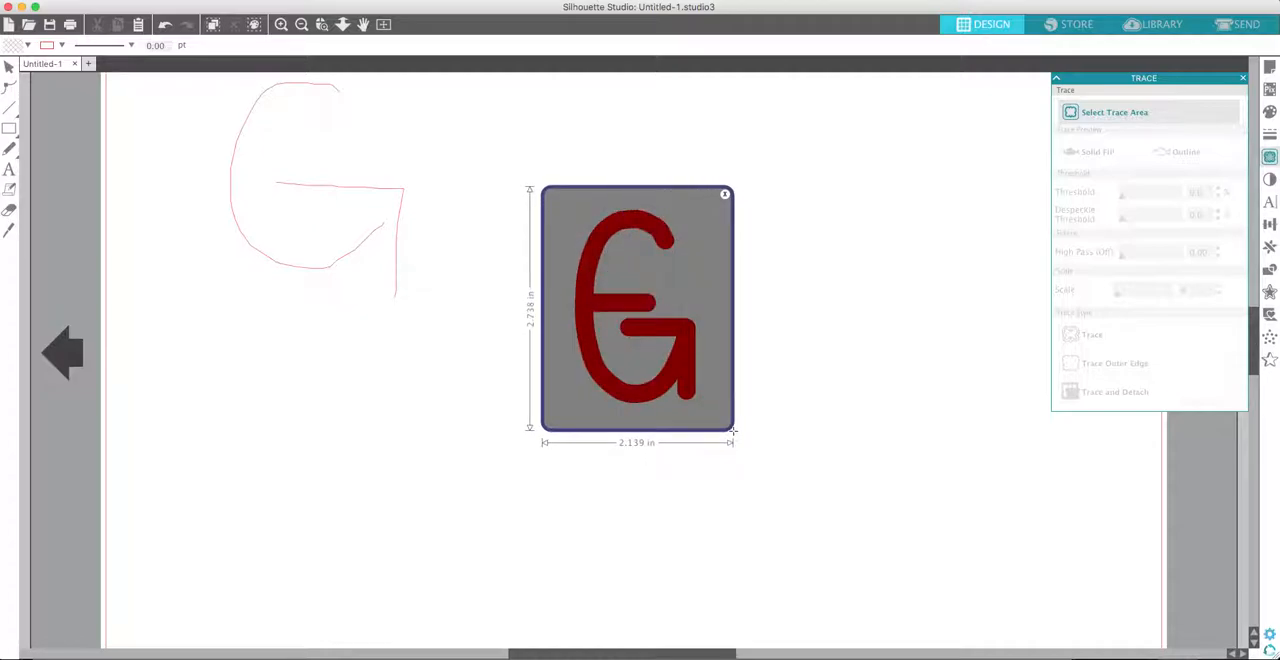
drag(732, 429, 726, 378)
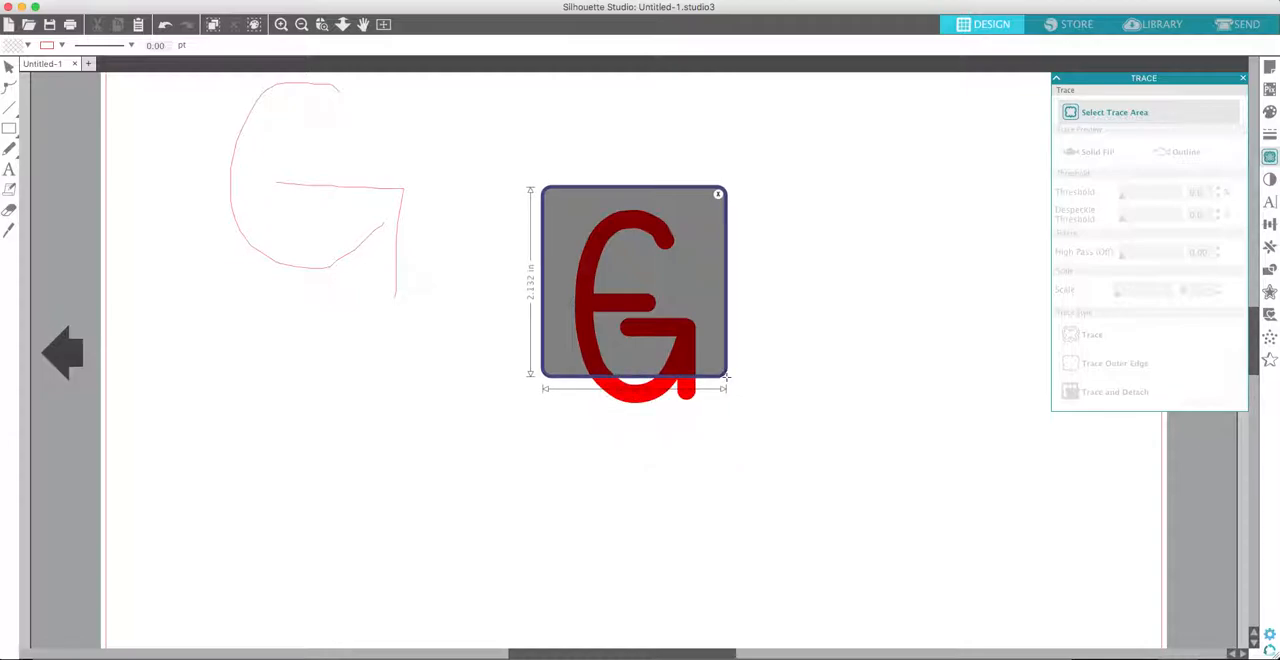
drag(726, 378, 732, 438)
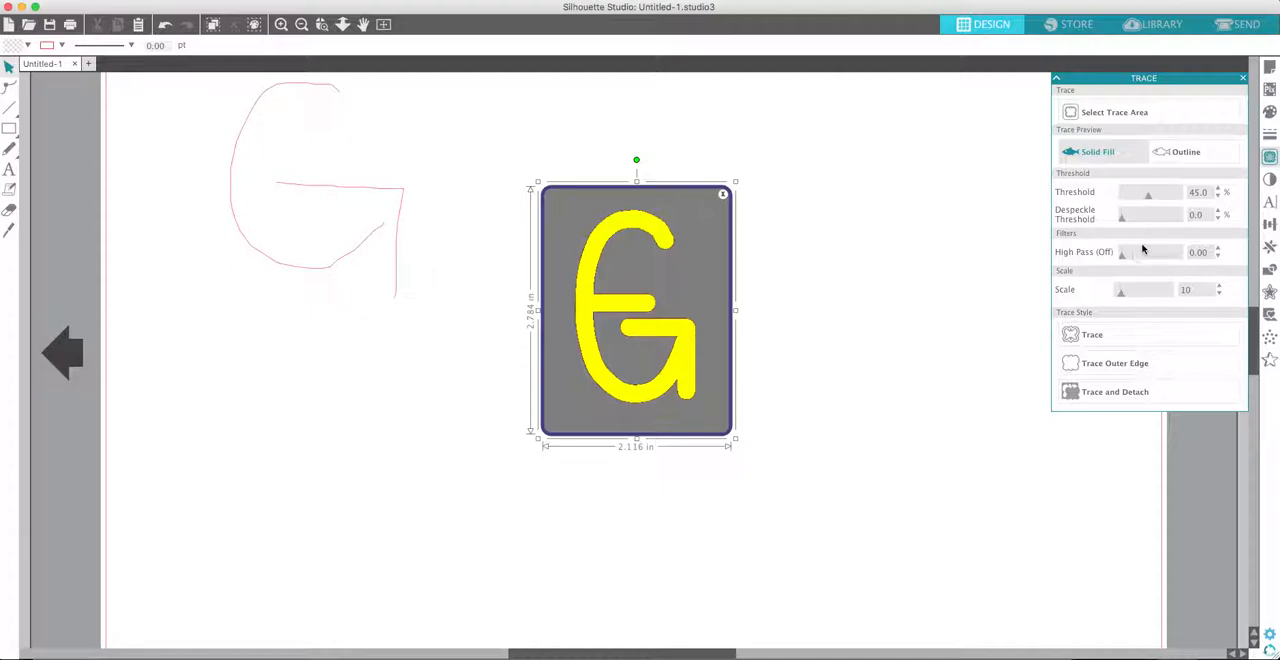
- Set the trace threshold to 48% and trace the letter with the standard Trace style
drag(1147, 194, 1109, 203)
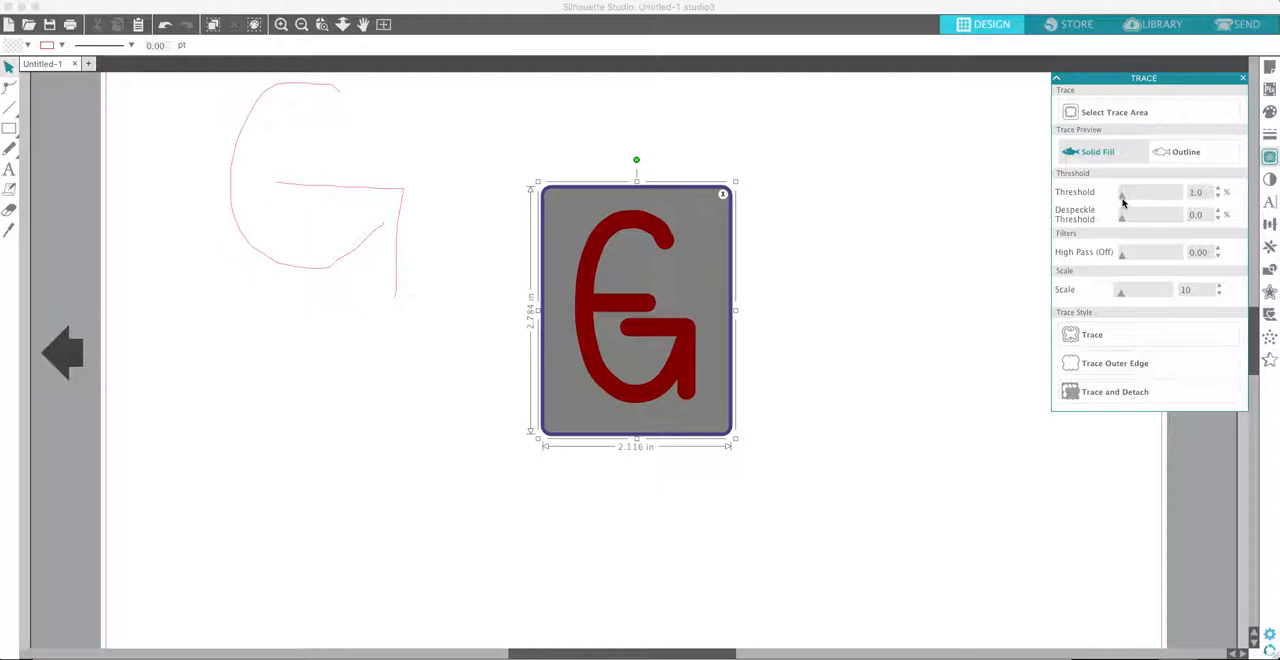
drag(1126, 201, 1150, 203)
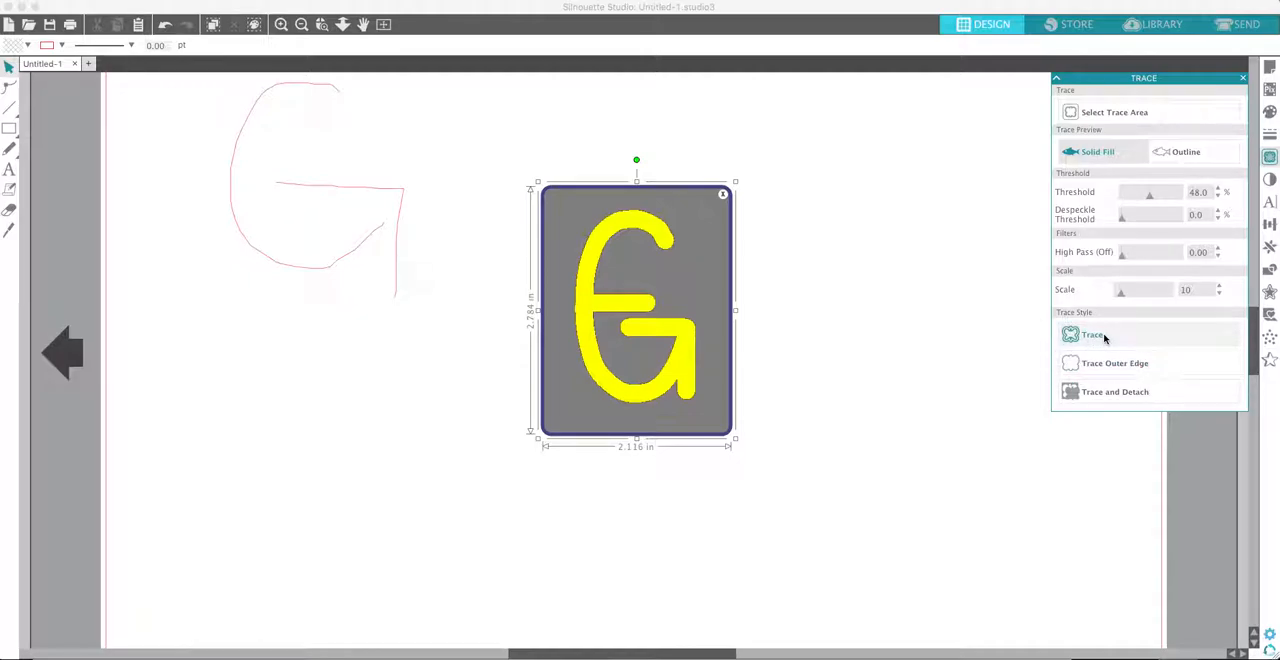
click(1087, 338)
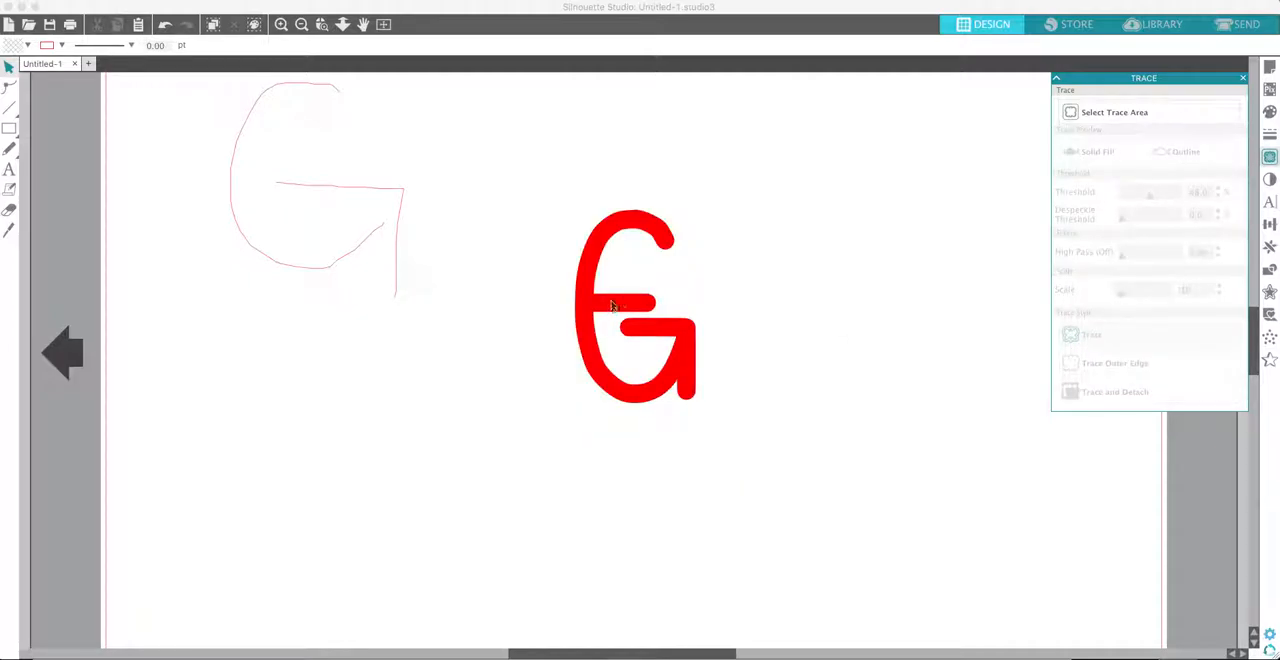
- Pull the crossbar out of the thick letter and move the traced outline to the empty space right of it
drag(631, 305, 523, 269)
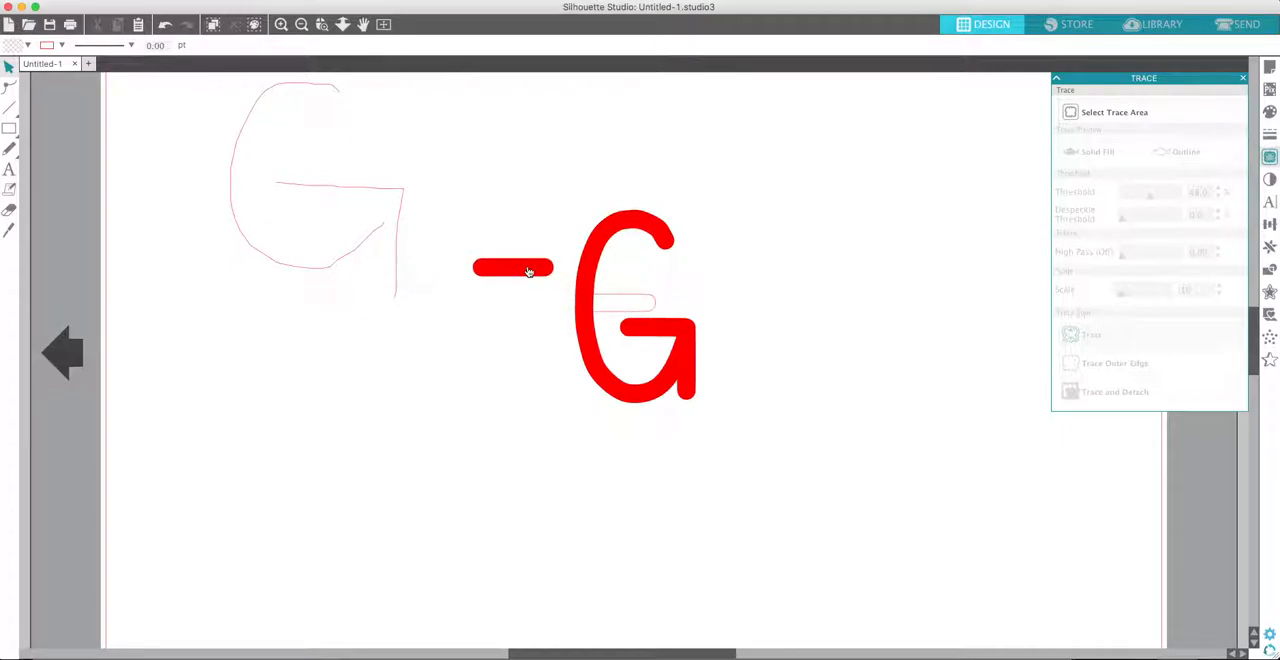
mouse_move(636, 300)
mouse_down()
mouse_move(737, 280)
mouse_move(830, 303)
mouse_up()
click(793, 445)
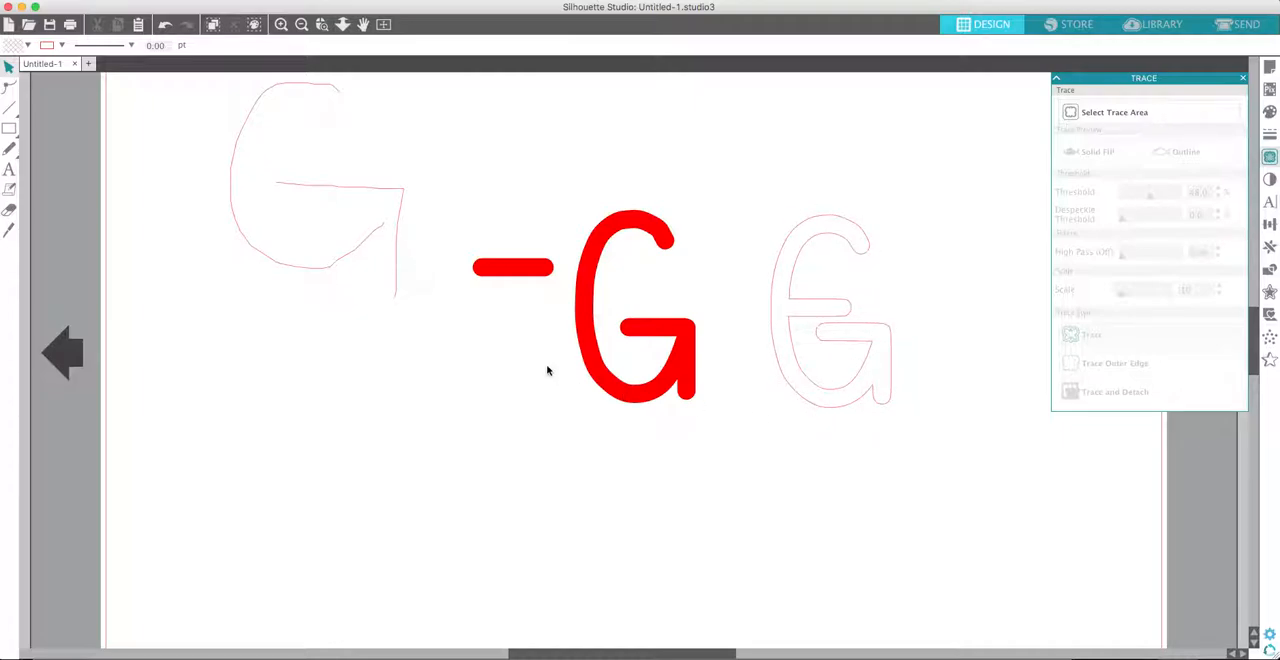
- Shift the traced outline slightly upward and put the crossbar back across the middle of the thick letter
drag(850, 313, 839, 271)
drag(512, 276, 632, 310)
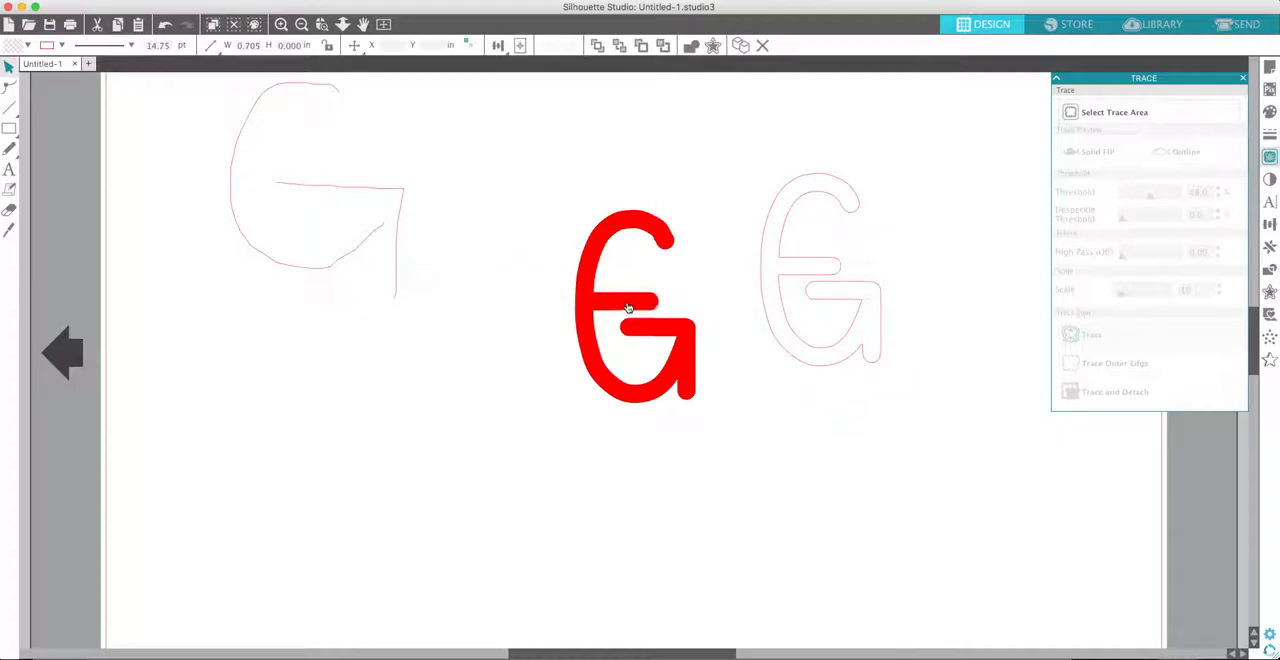
click(631, 265)
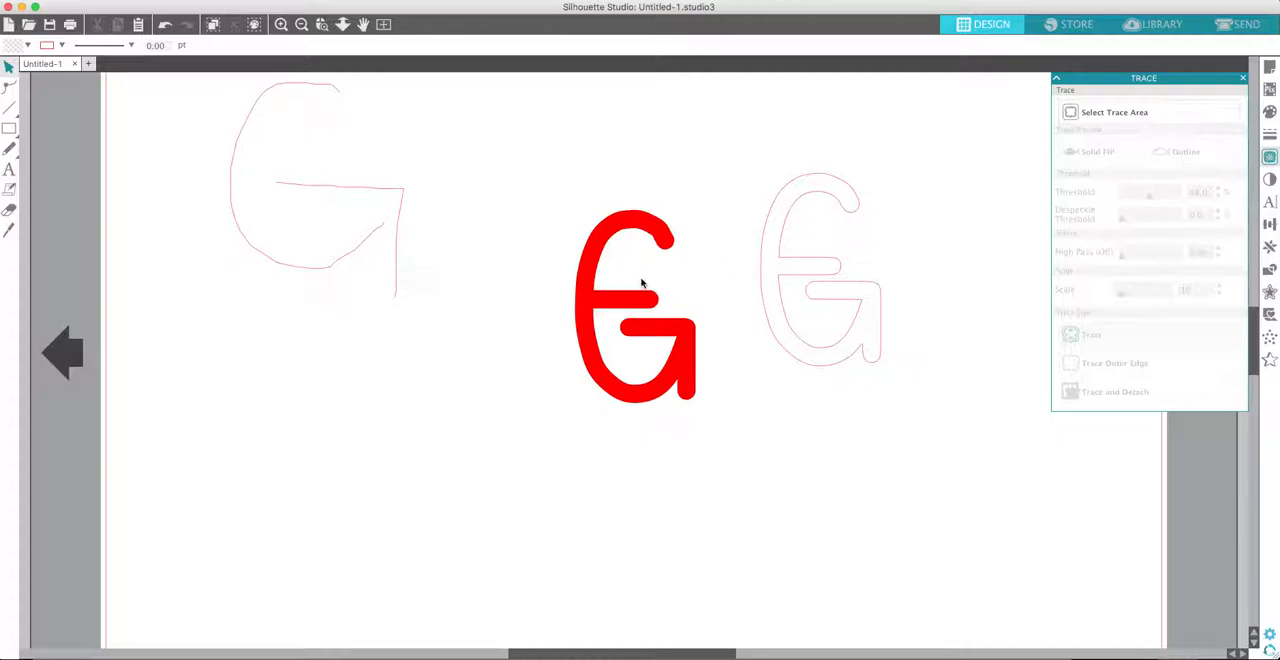
- Draw an ellipse of about 2.57 x 2.39 in below the thin letter G
click(9, 128)
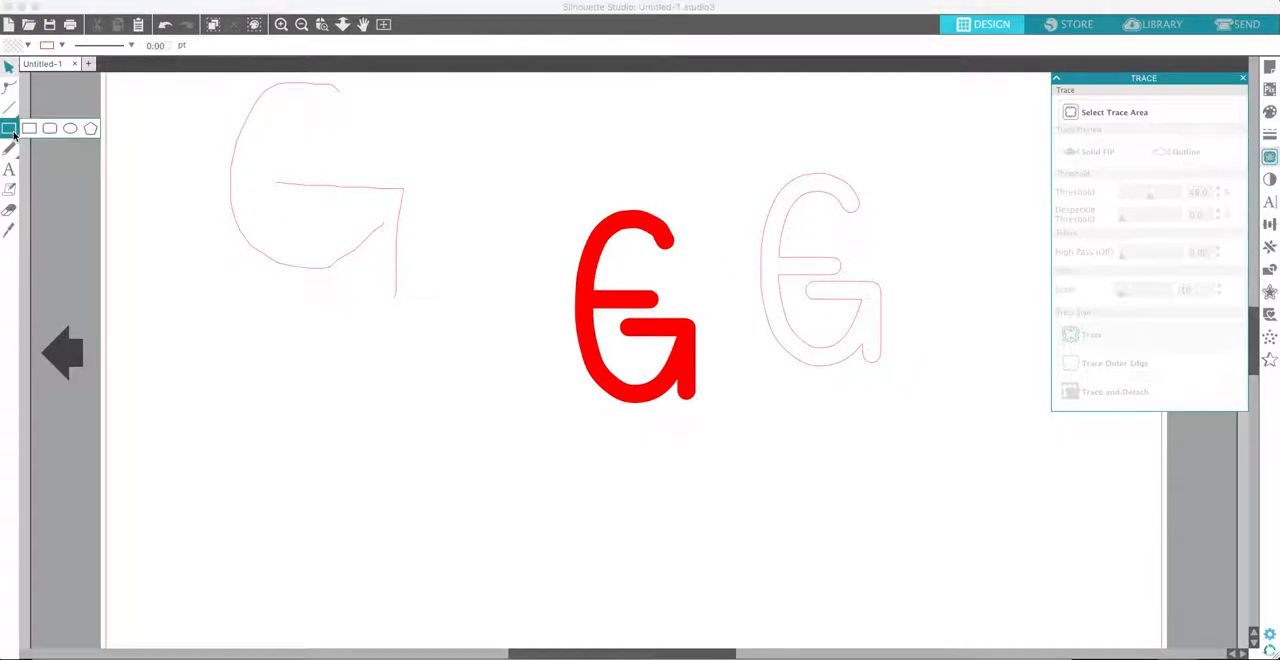
click(69, 131)
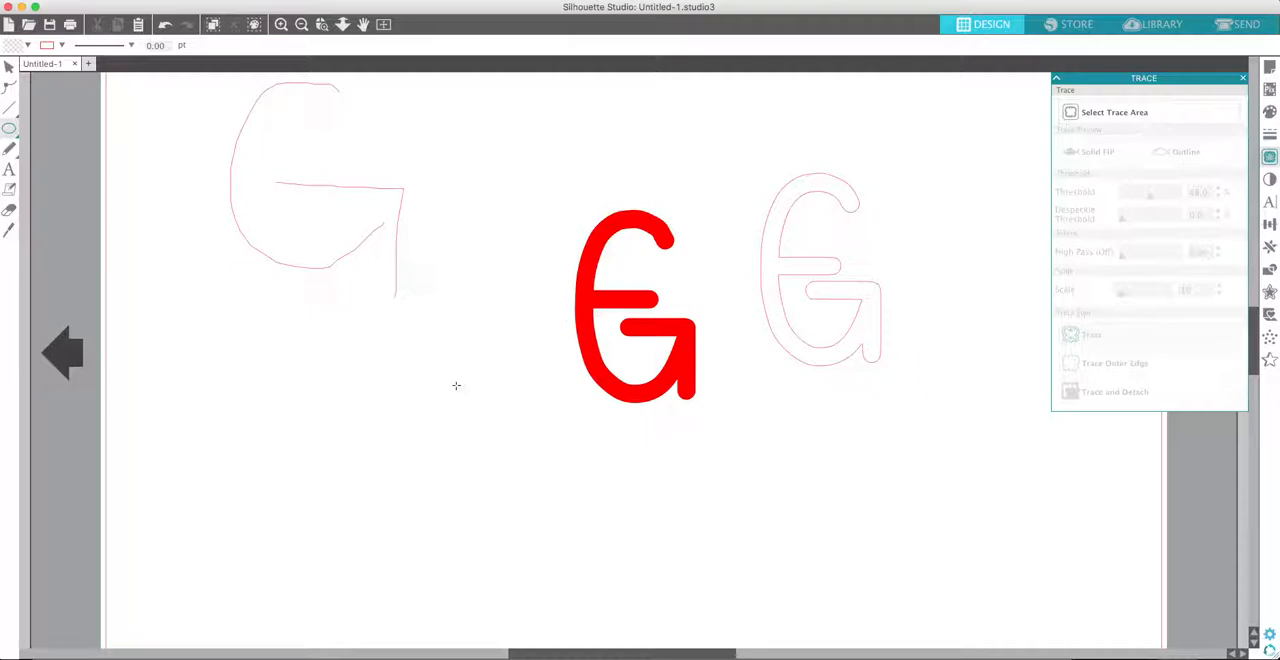
drag(262, 358, 490, 571)
- Draw a closed rounded bowl of about 1.18 x 1.17 in inside the ellipse with the curve shape tool
click(11, 108)
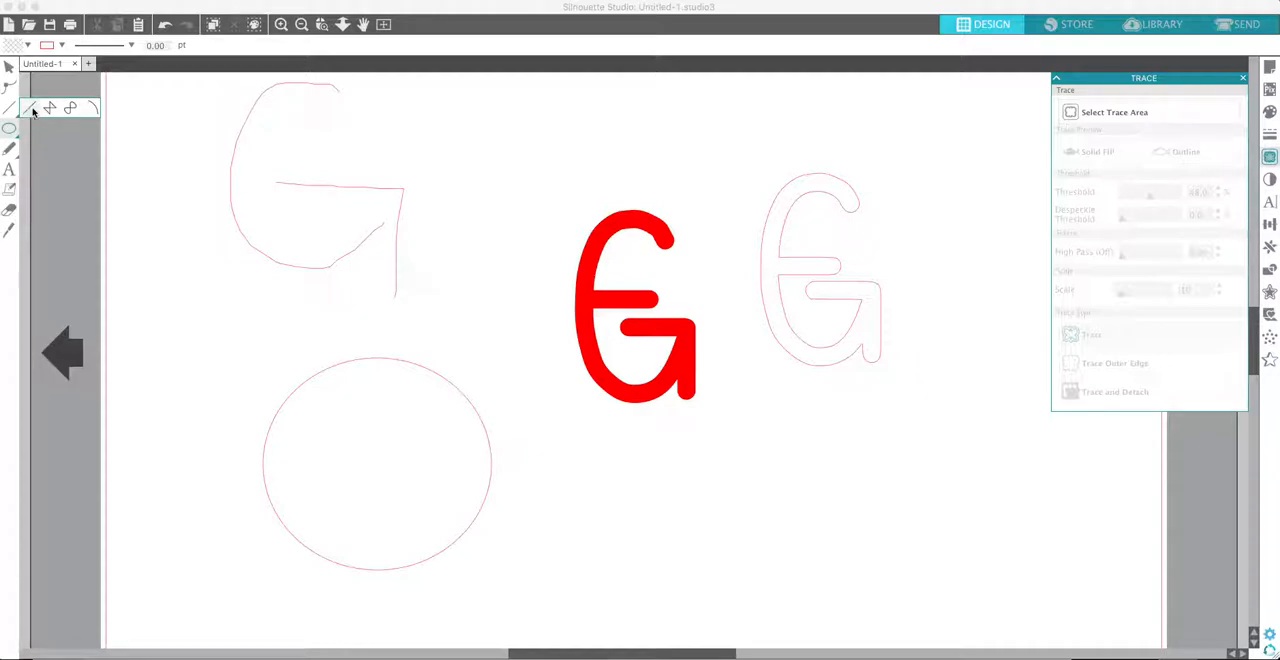
click(70, 107)
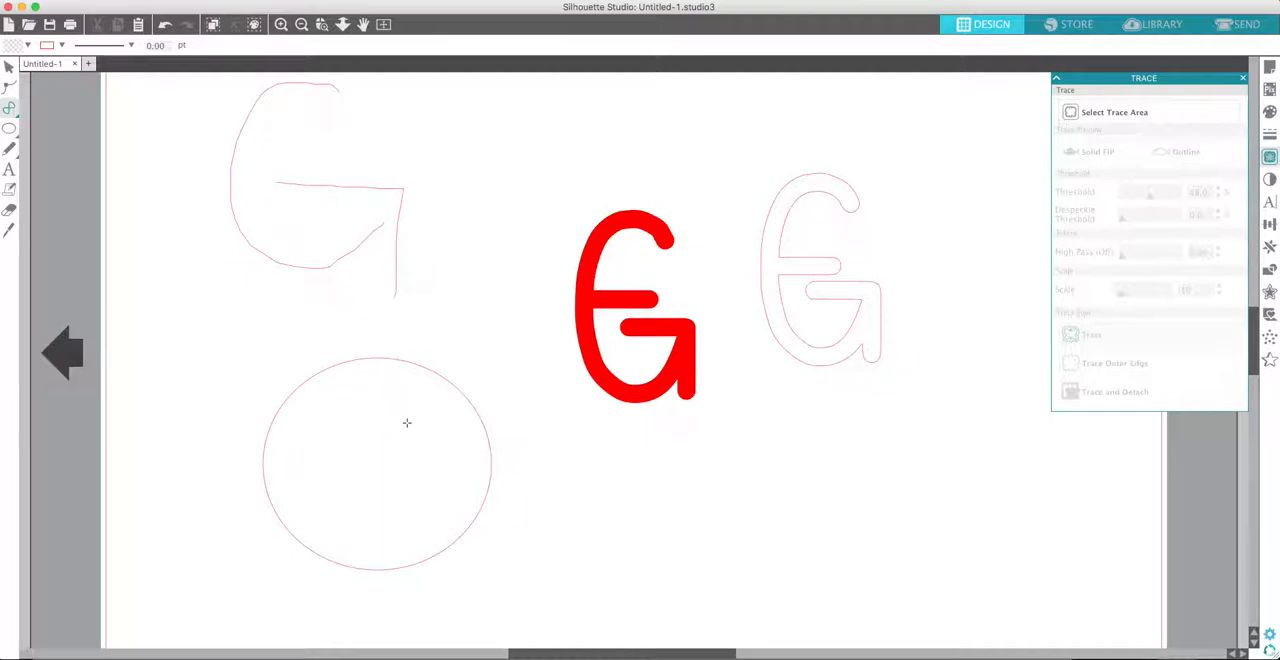
click(407, 420)
click(396, 408)
click(369, 403)
click(337, 408)
click(319, 424)
click(306, 453)
click(308, 476)
click(328, 504)
click(360, 504)
click(383, 496)
click(398, 481)
click(407, 465)
click(410, 443)
click(408, 421)
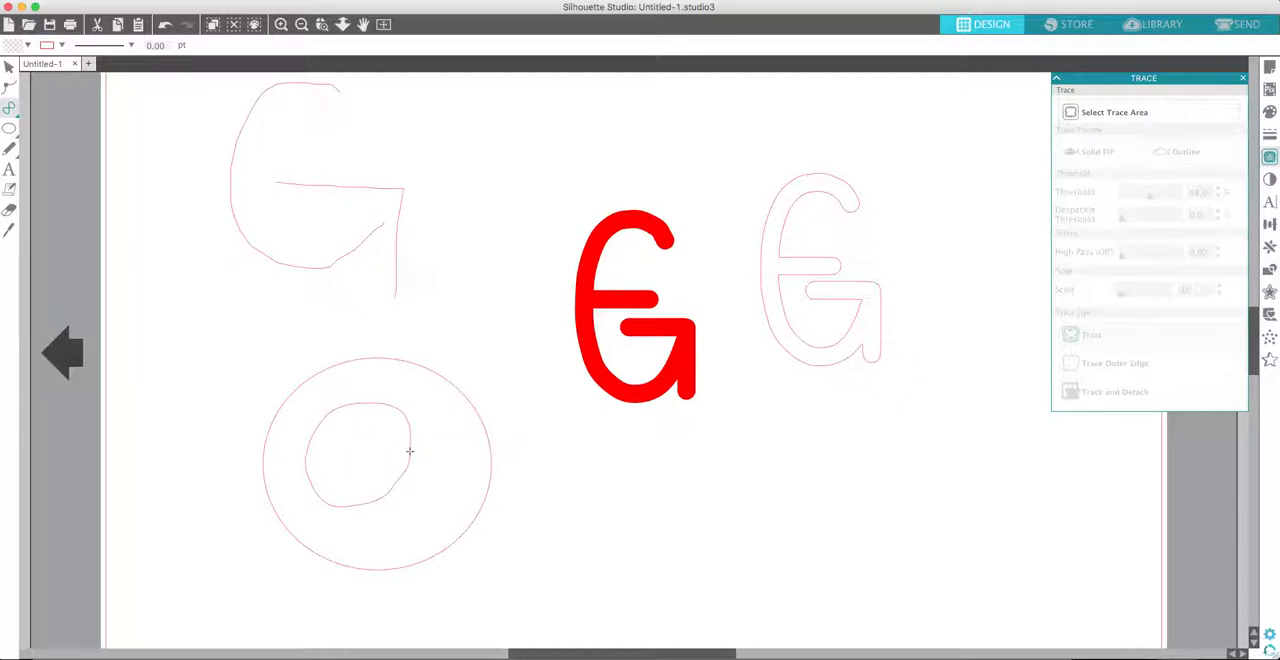
- Add a straight tail about 0.9 in long down the right side of the bowl to form a lowercase a
click(28, 109)
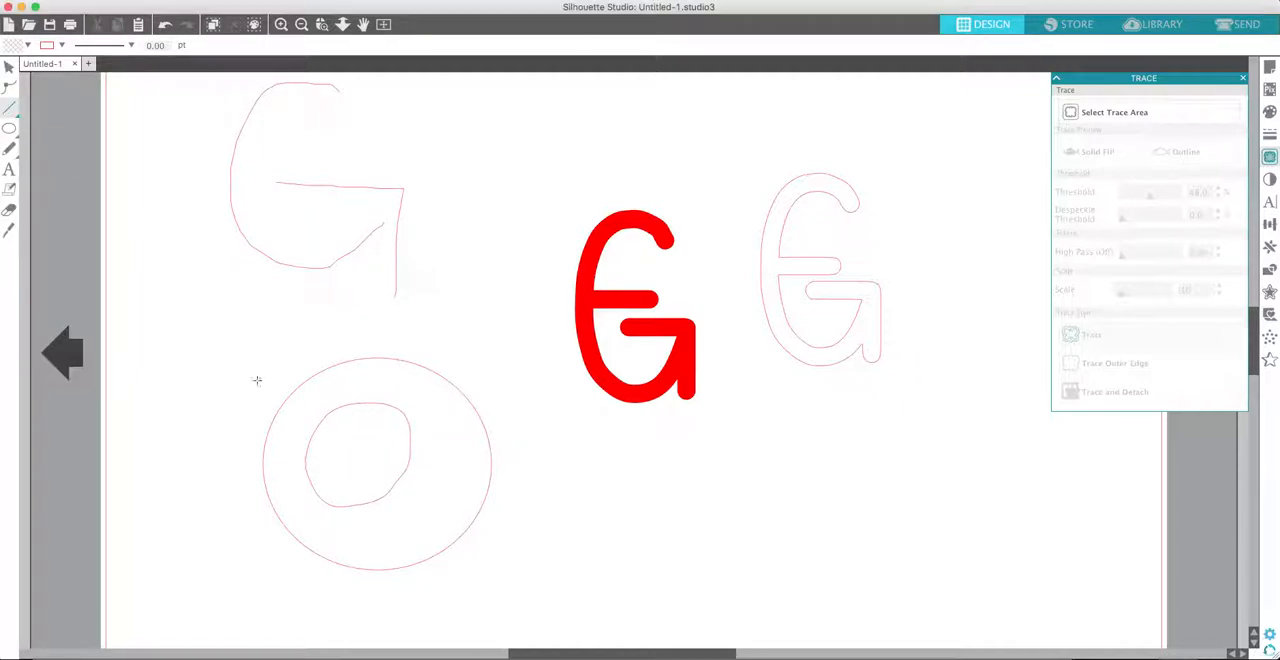
click(409, 431)
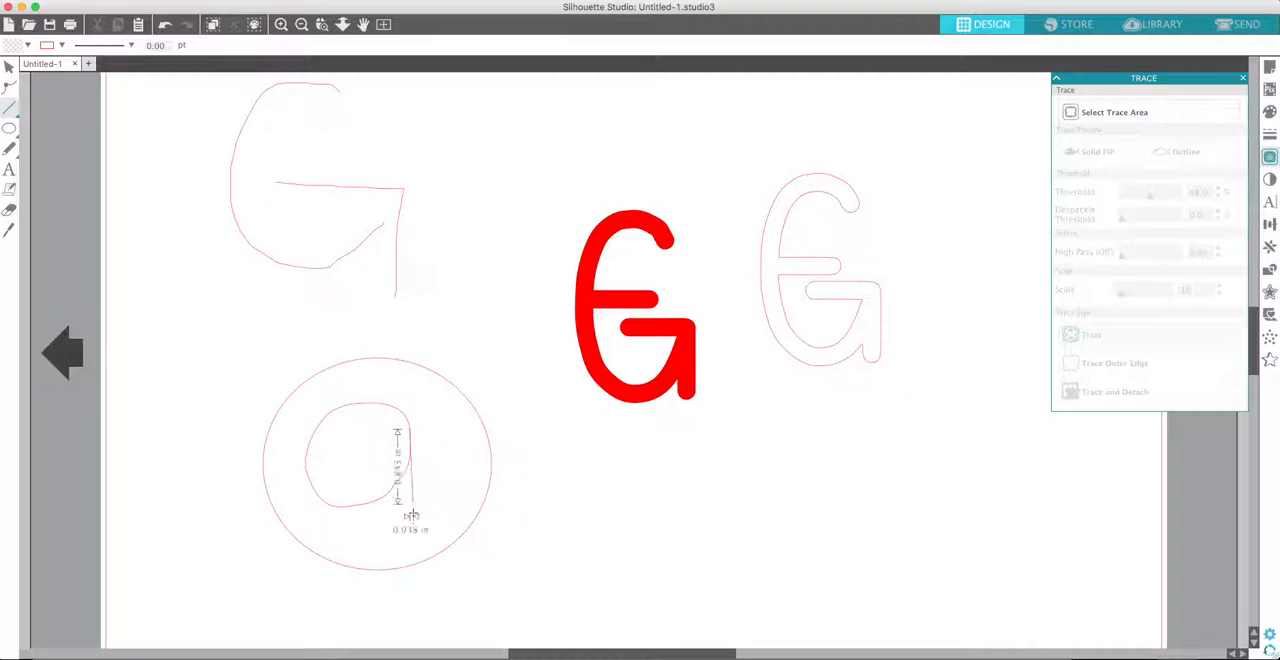
click(421, 510)
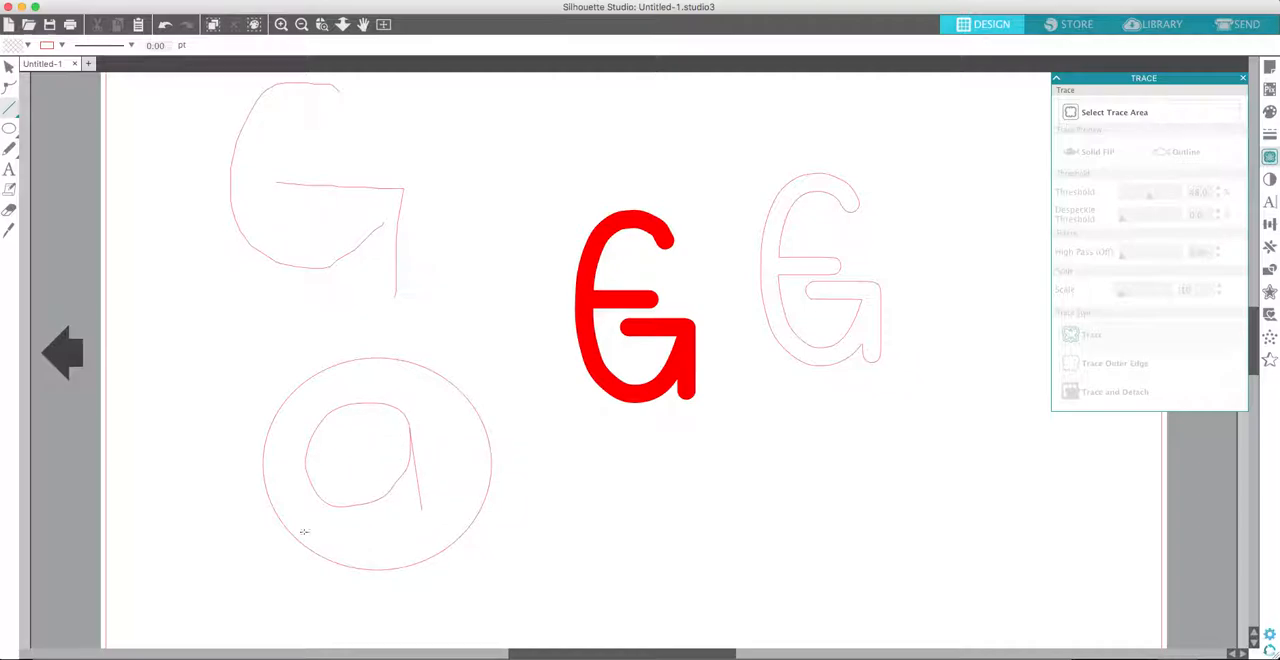
- Edit the points along the lower part of the bowl to smooth its curve
click(9, 65)
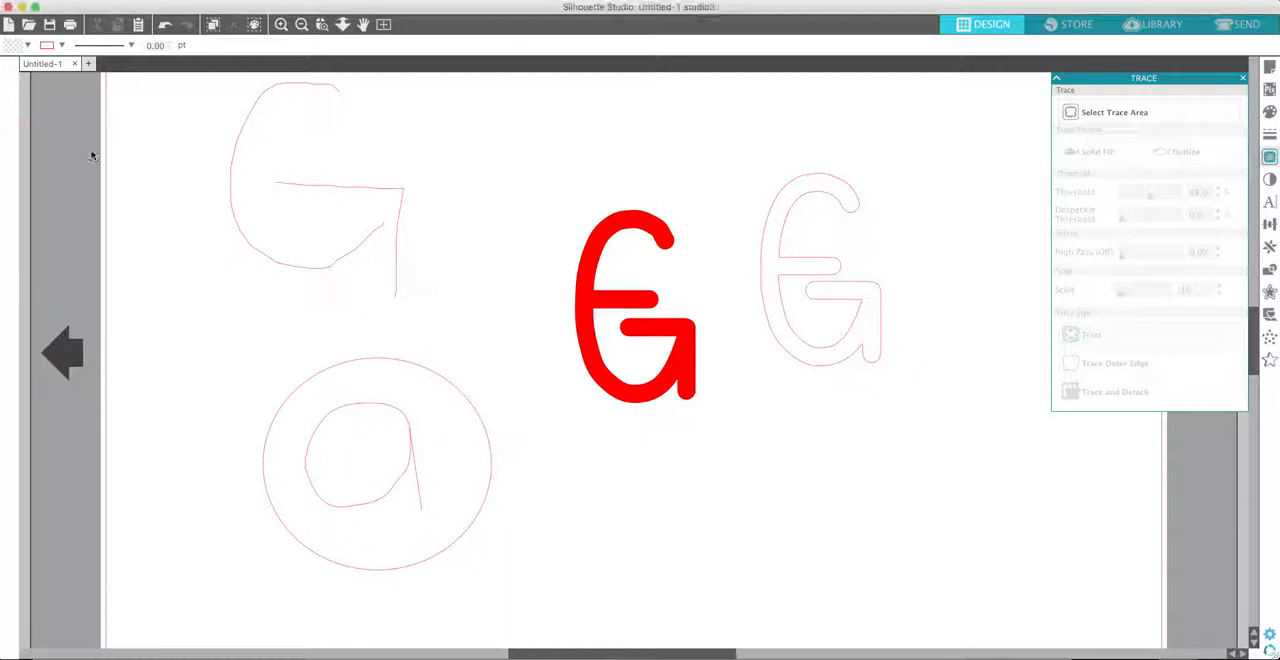
click(359, 511)
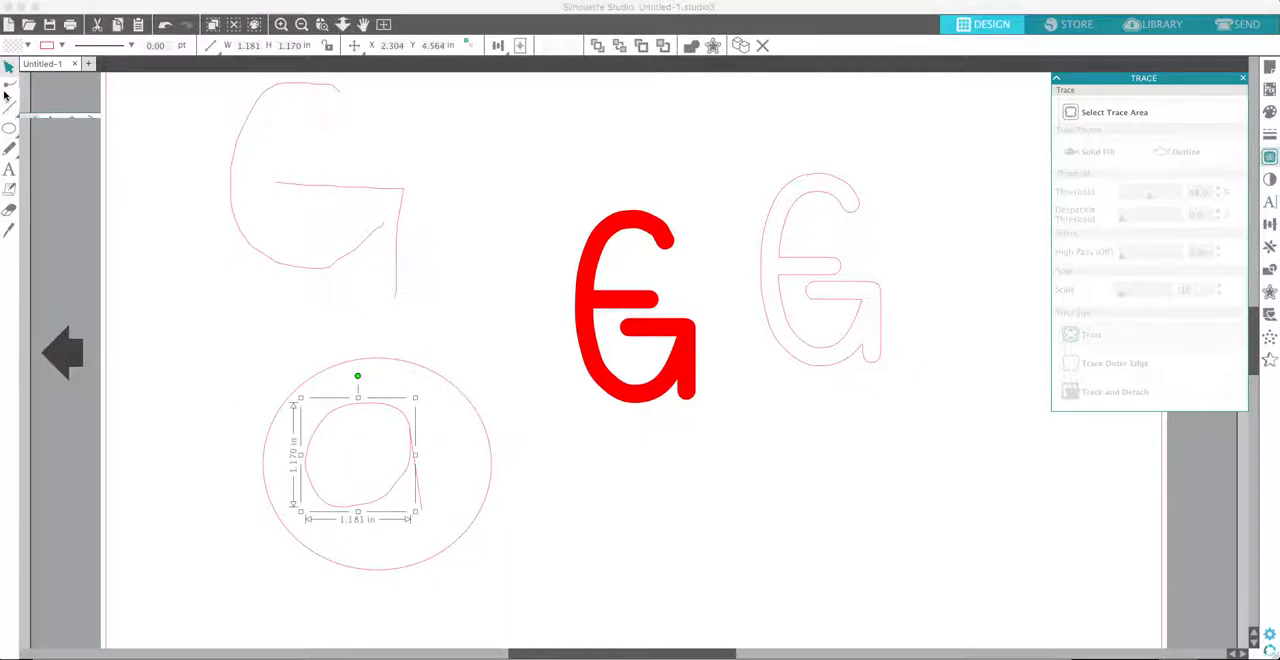
double_click(358, 508)
click(331, 508)
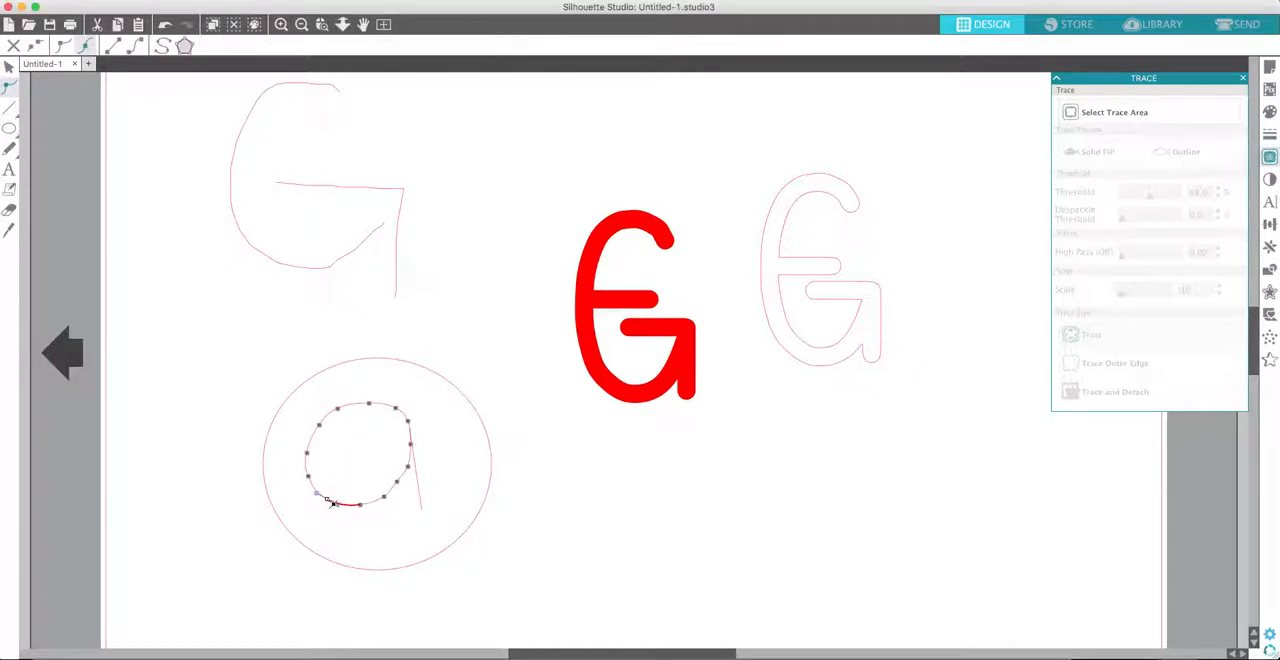
click(402, 482)
click(566, 468)
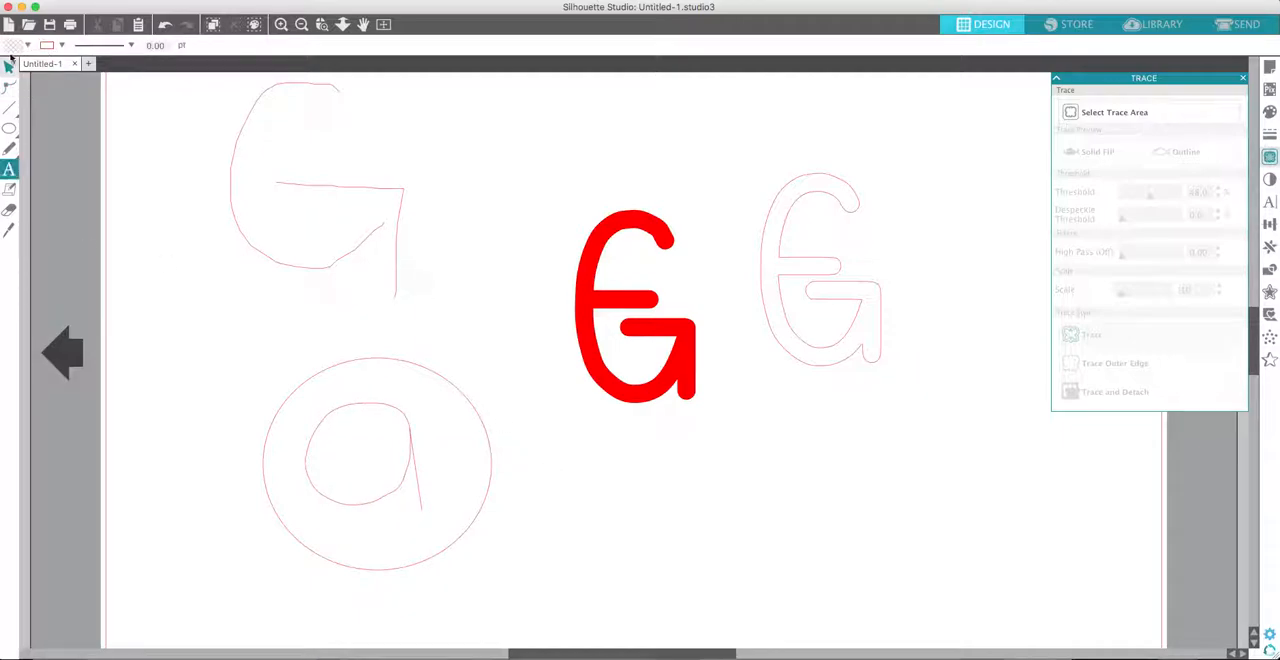
- Set the line thickness of the ellipse, bowl and tail to 16.25 pt
click(407, 492)
click(1269, 133)
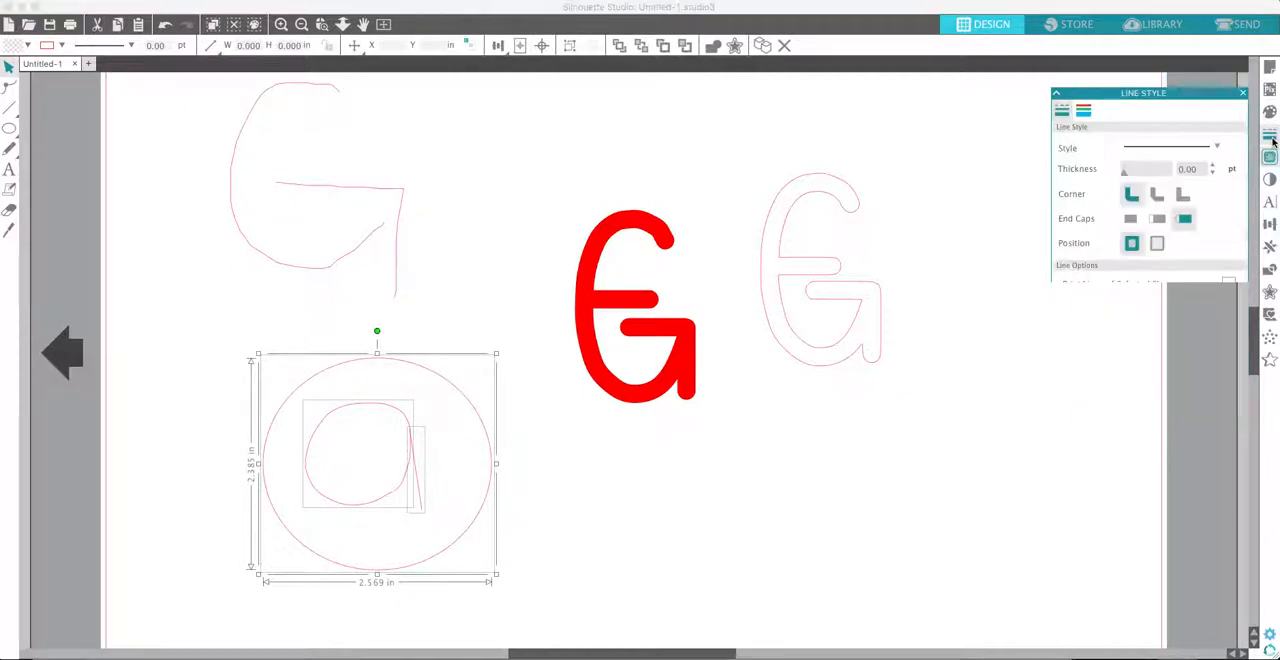
drag(1125, 160, 1165, 160)
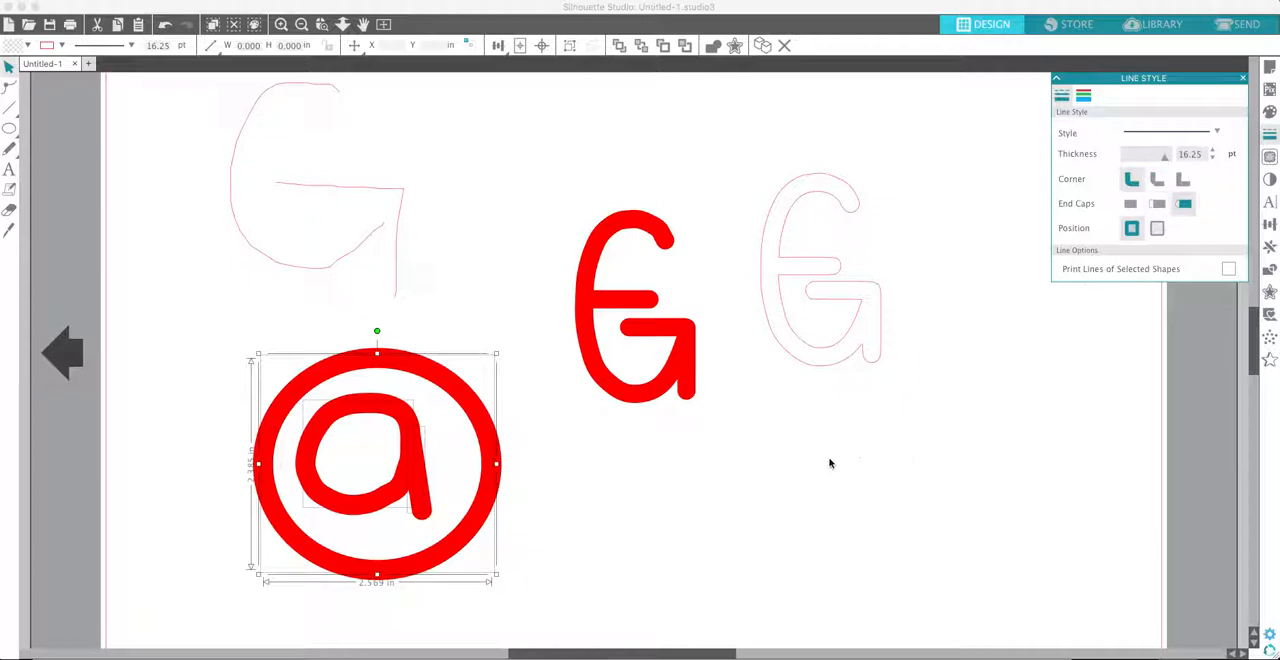
click(625, 460)
drag(280, 350, 488, 540)
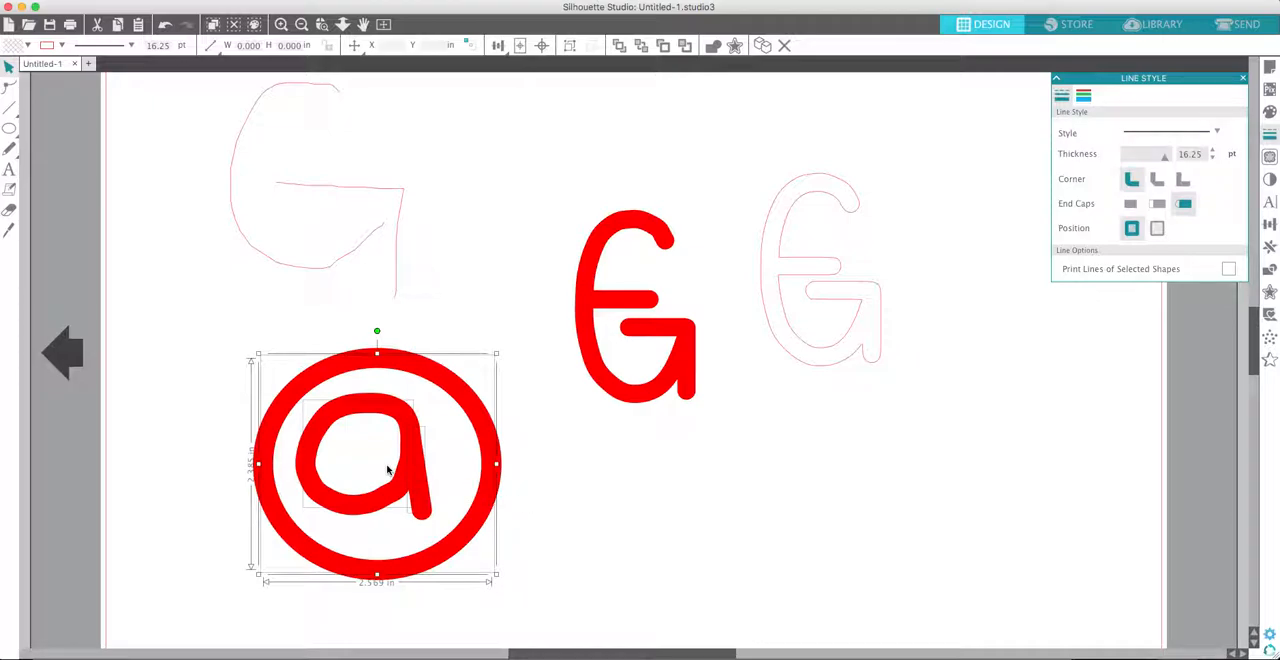
click(533, 518)
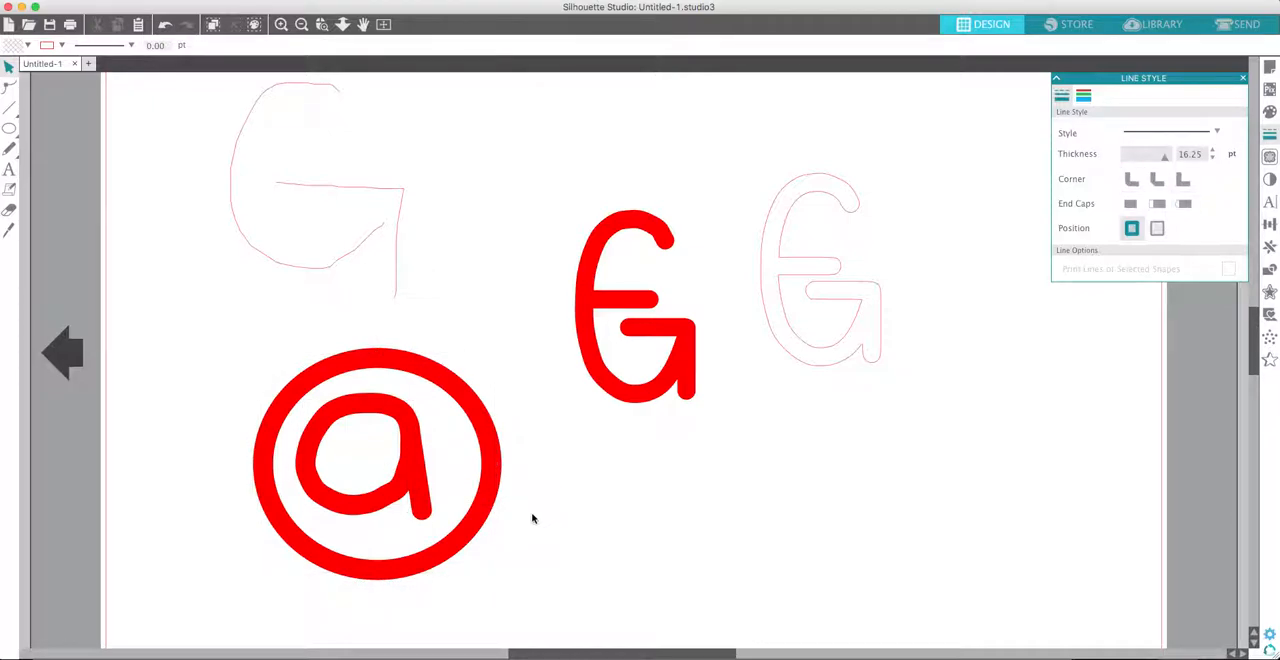
- Define a trace area of about 3.87 x 3.21 in around the circled letter and trace it with the standard Trace style at 45% threshold
click(1269, 156)
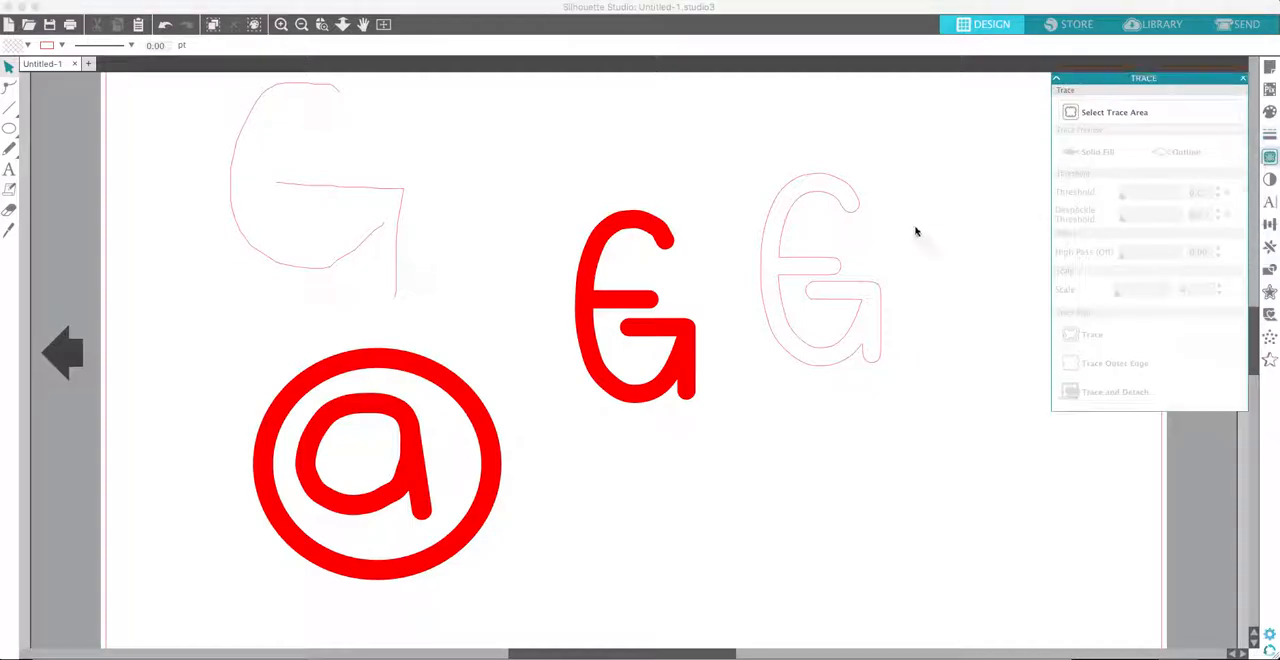
click(1138, 111)
drag(497, 553, 538, 620)
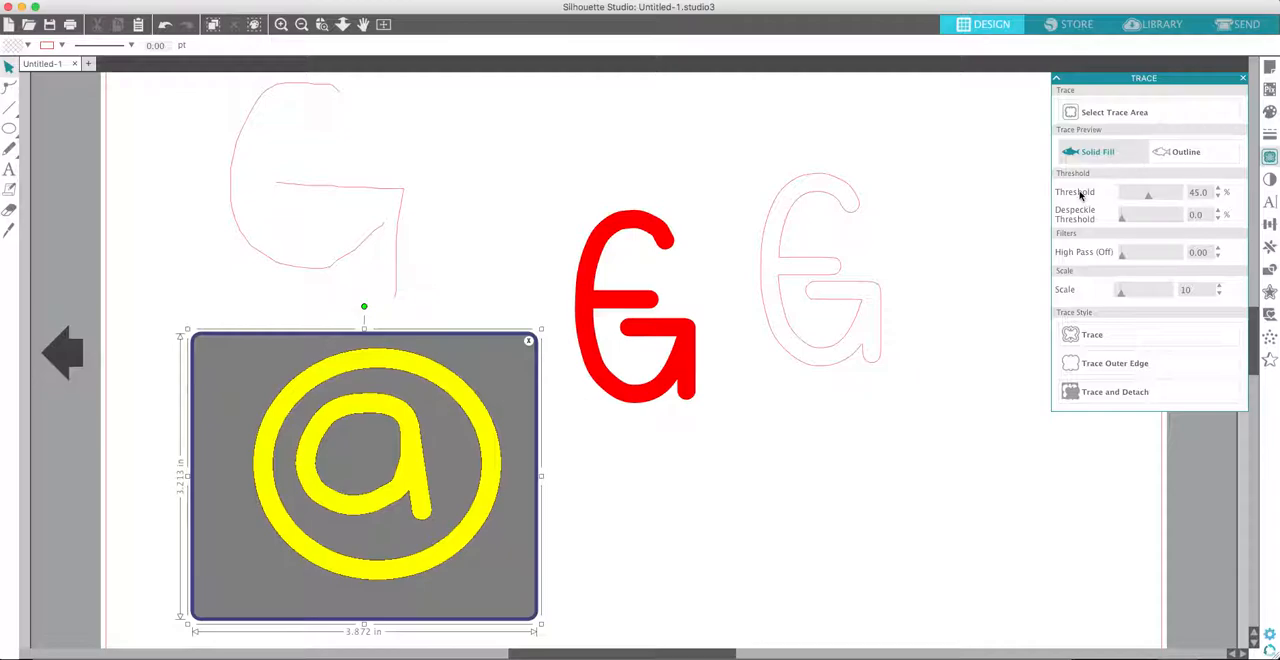
click(1074, 336)
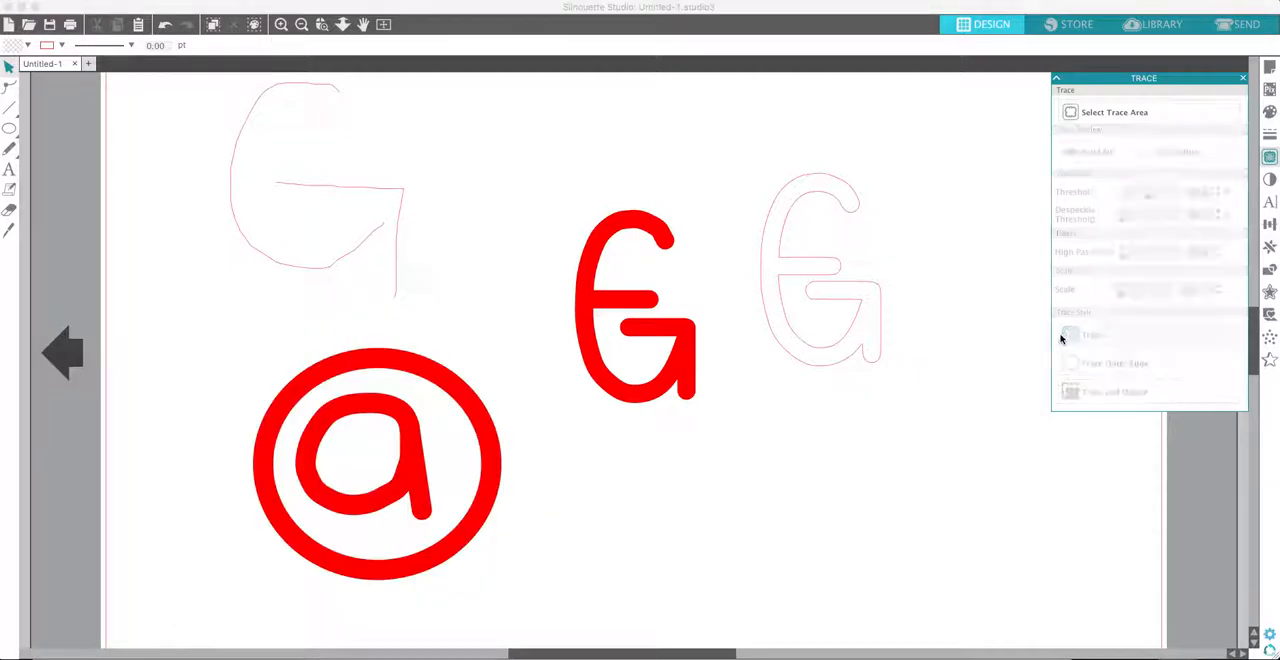
- Move the traced circled letter to the empty space directly below the traced G outline
click(449, 374)
mouse_move(466, 354)
mouse_down()
mouse_move(889, 397)
mouse_move(1005, 389)
mouse_move(1006, 409)
mouse_up()
click(1008, 410)
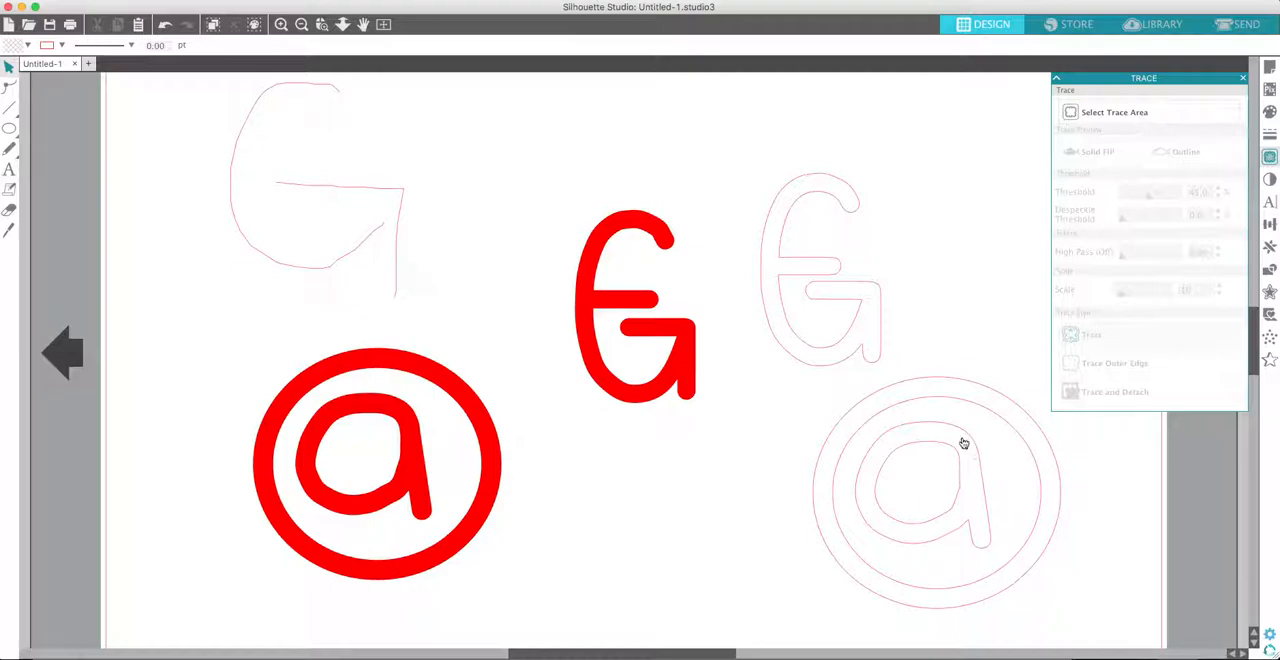
drag(966, 437, 912, 446)
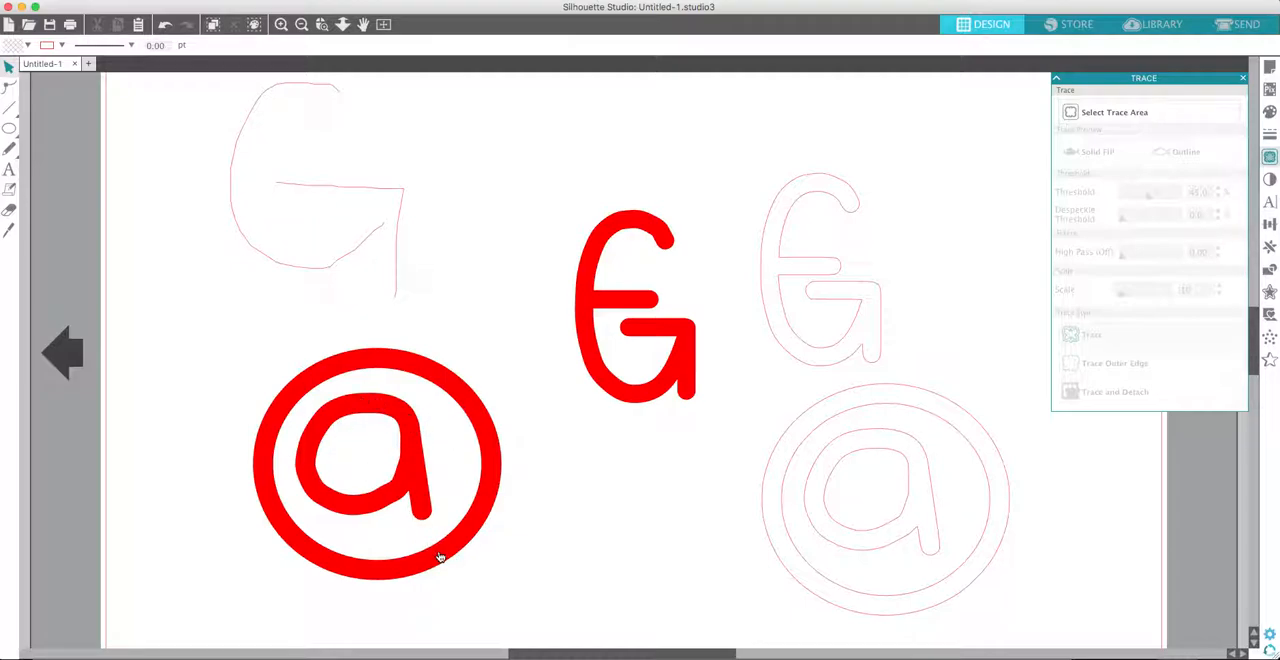
- Stretch the tail of the thick letter a downward until it overlaps the surrounding ring
click(428, 516)
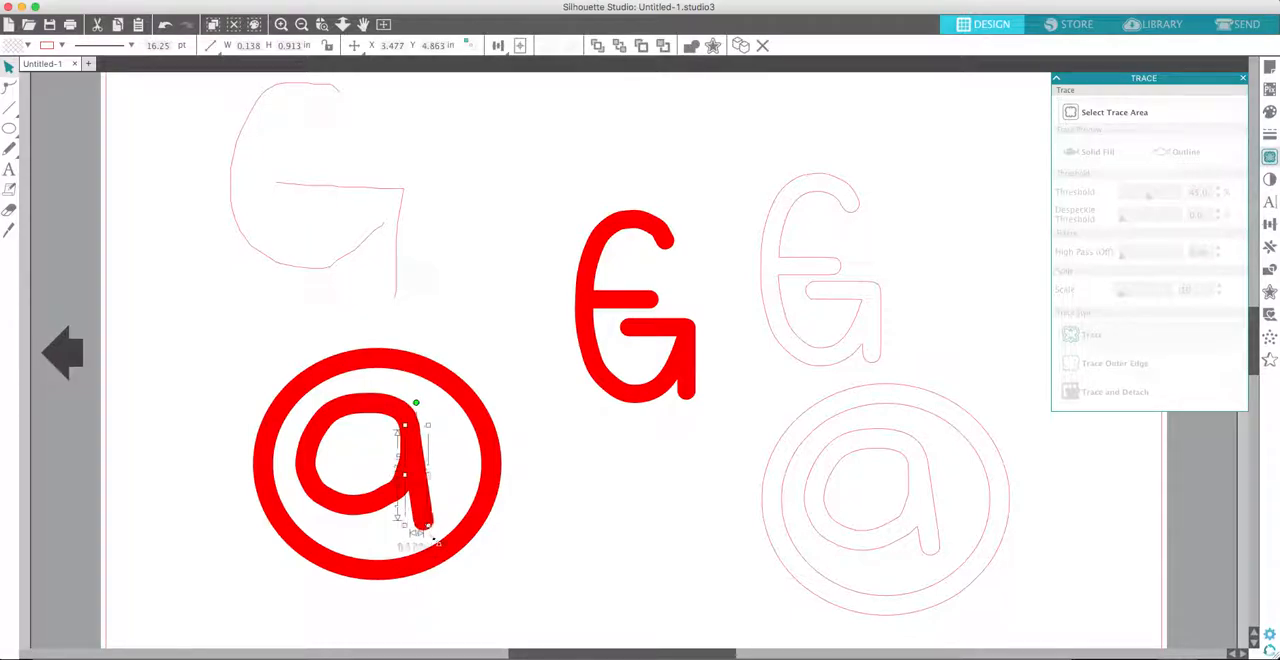
click(519, 538)
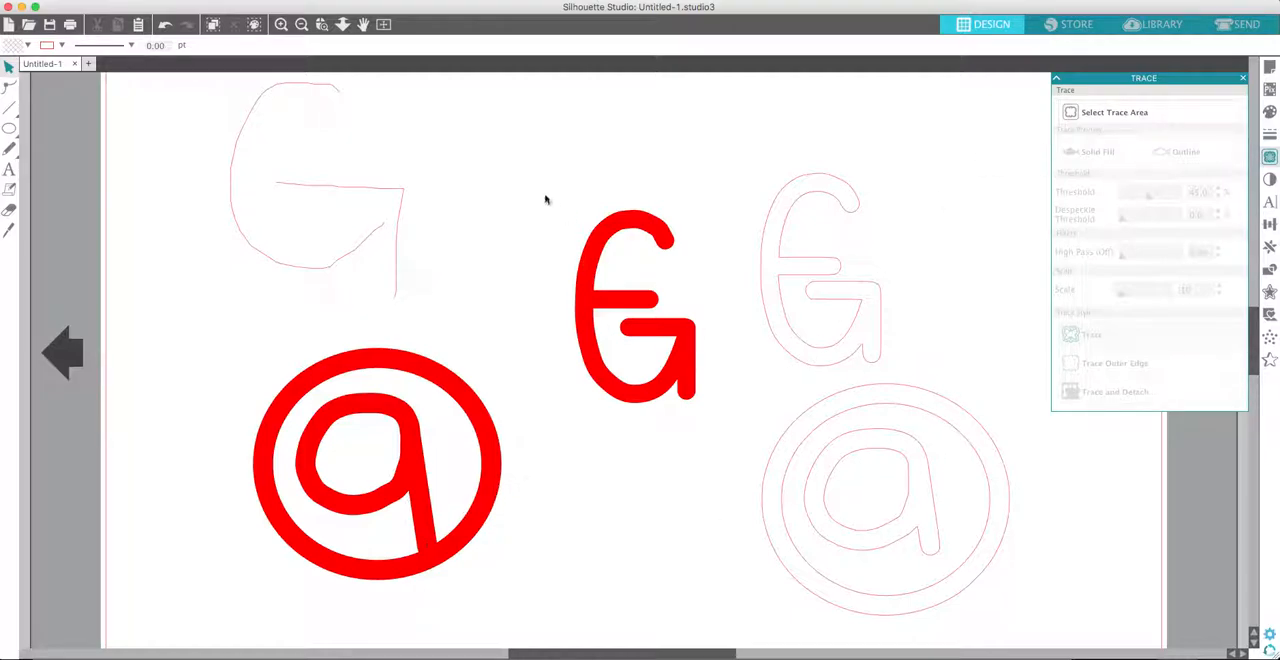
- Delete the thin G, the circled letter with its trace, and the thick red letter, keeping only the traced G outline
mouse_move(170, 113)
mouse_down()
mouse_move(394, 334)
mouse_move(466, 517)
mouse_up()
key(Delete)
click(942, 488)
key(Delete)
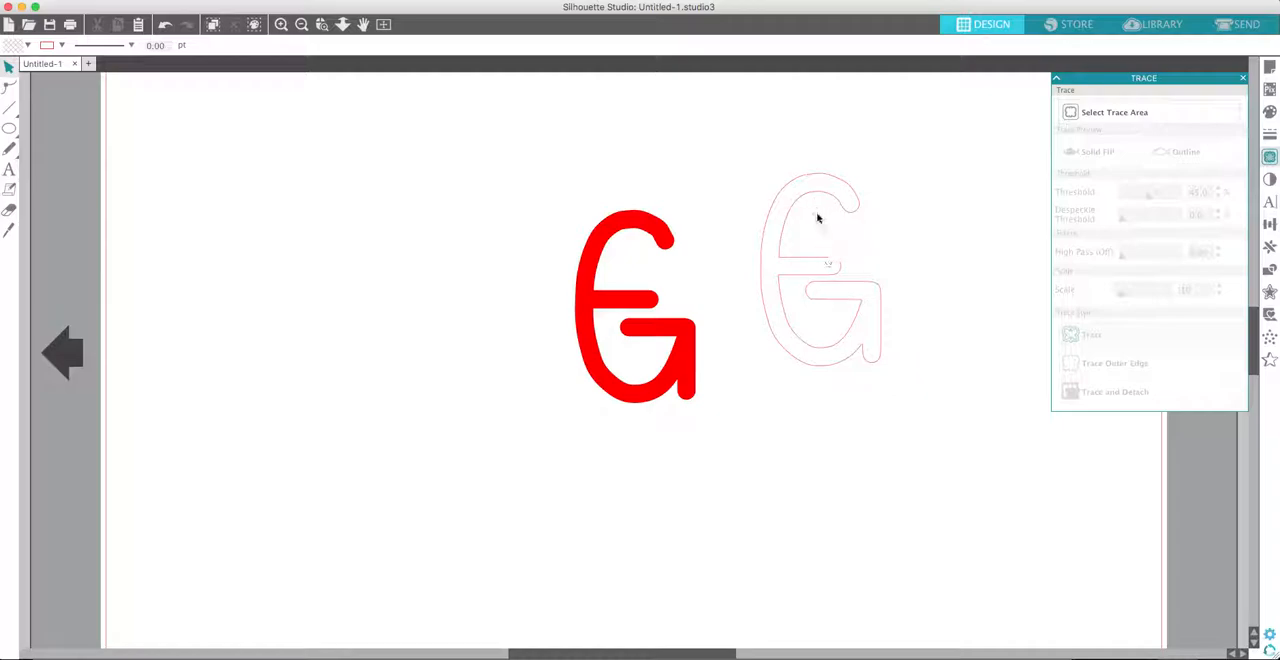
drag(449, 180, 720, 494)
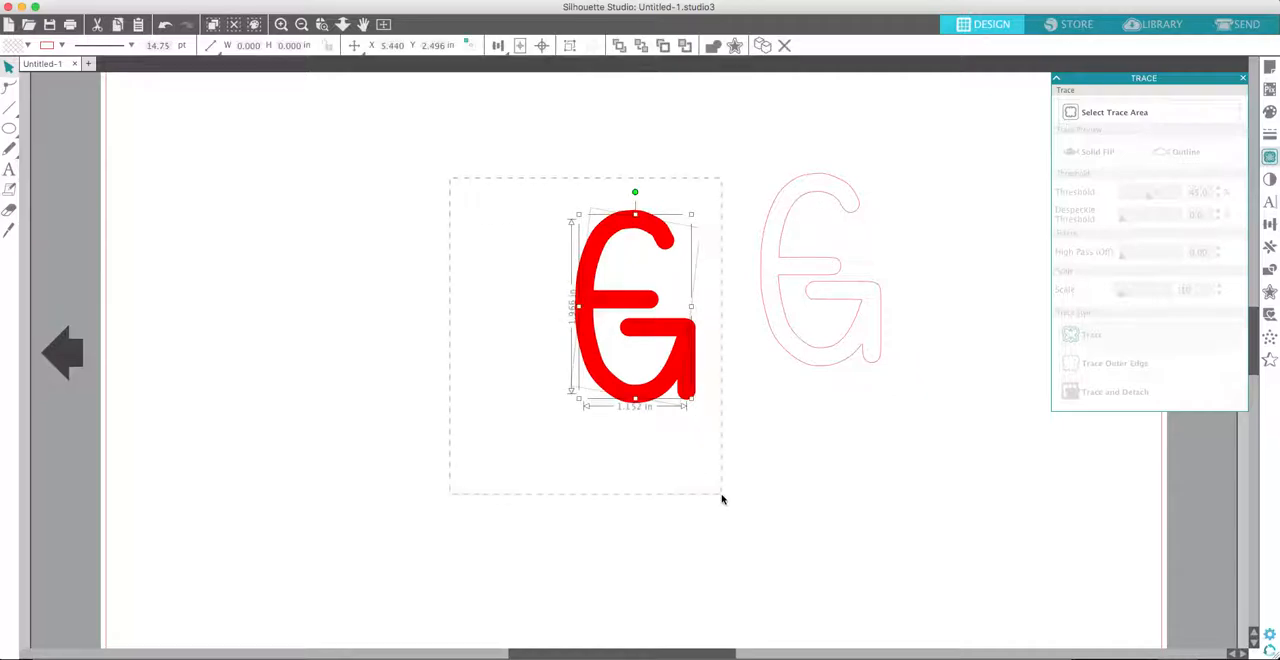
key(Delete)
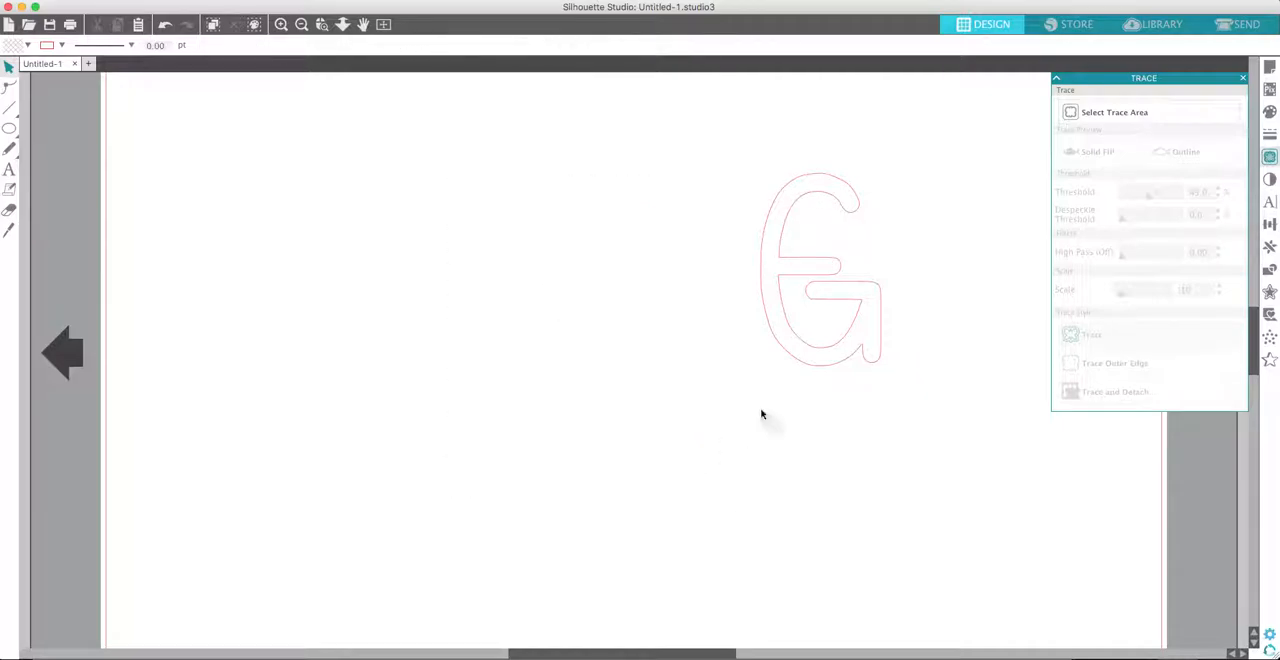
- Move the traced G outline to the upper-left area of the page
click(302, 24)
drag(706, 277, 371, 200)
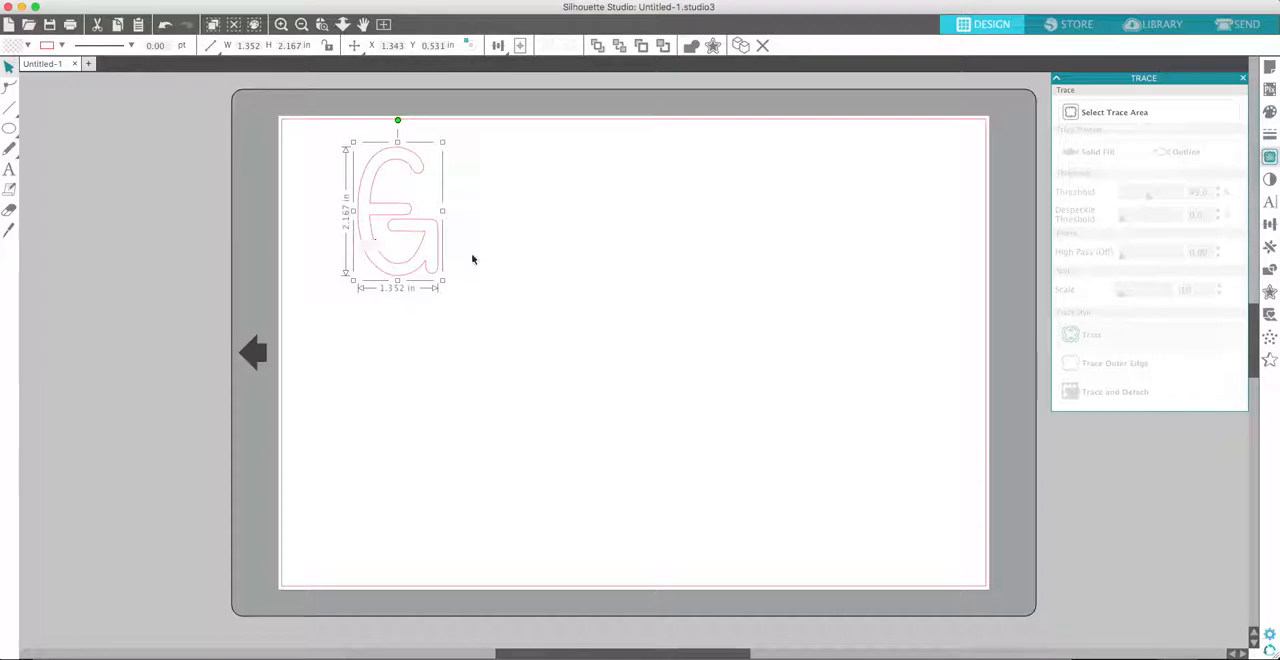
click(417, 226)
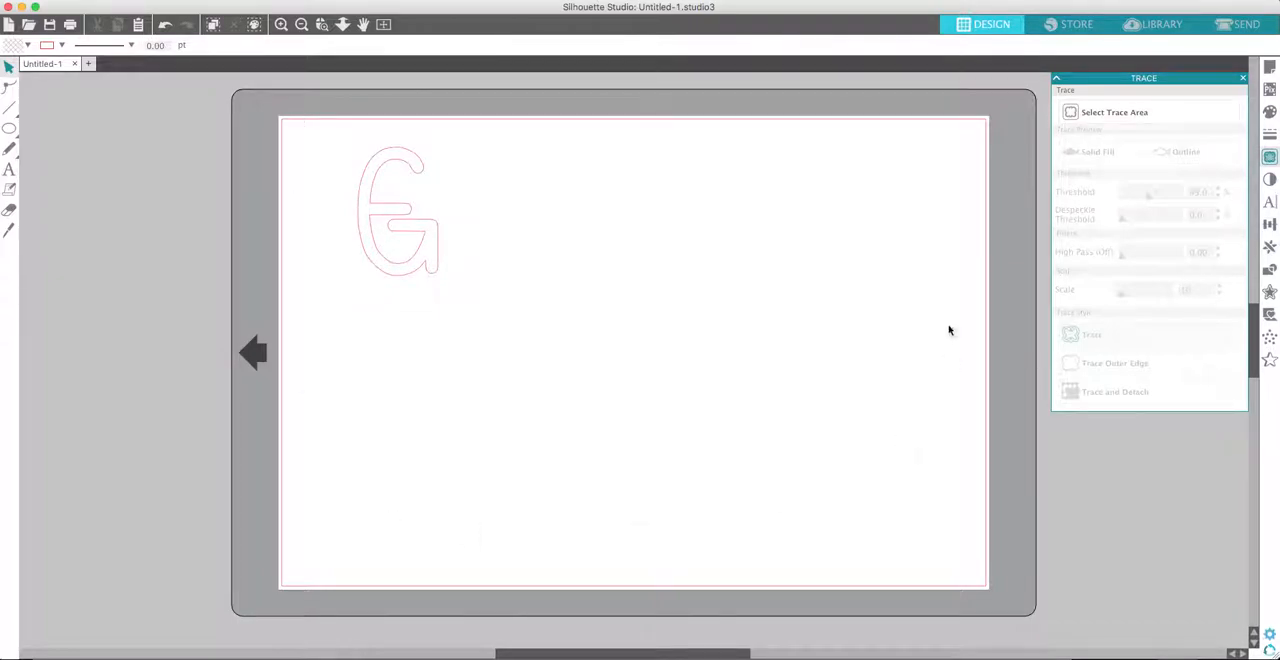
- Duplicate the traced letter three times and line the copies up to its right to form a row of four
click(405, 212)
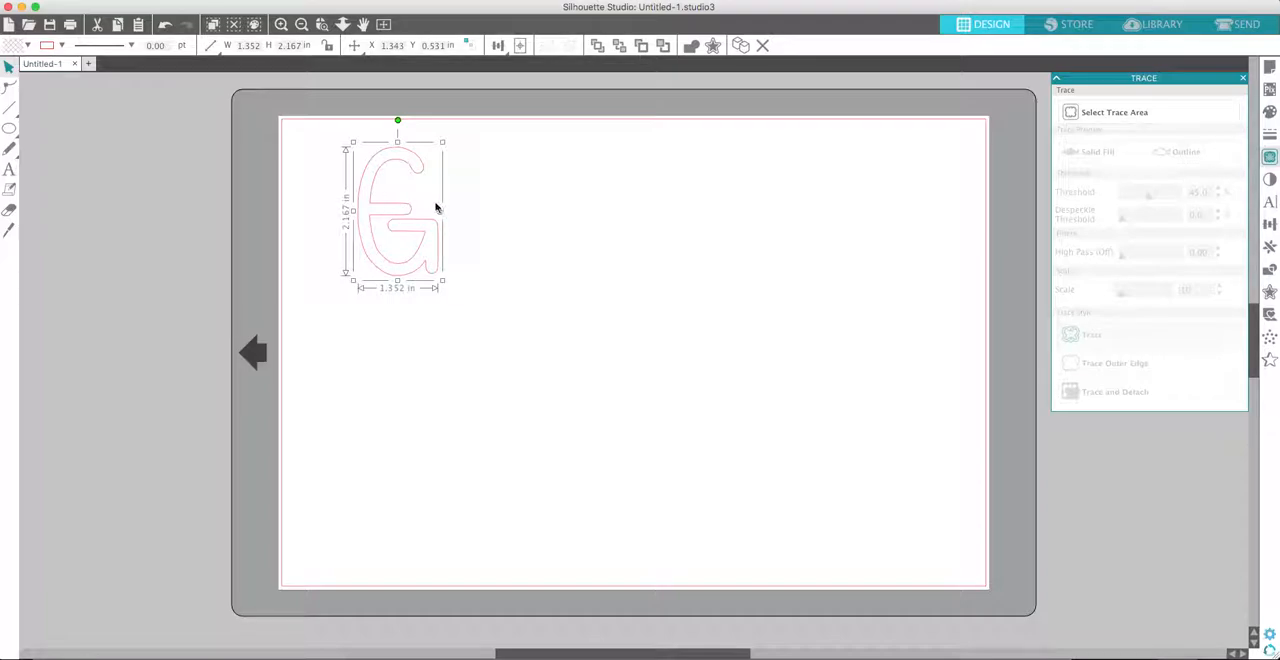
key(super+v)
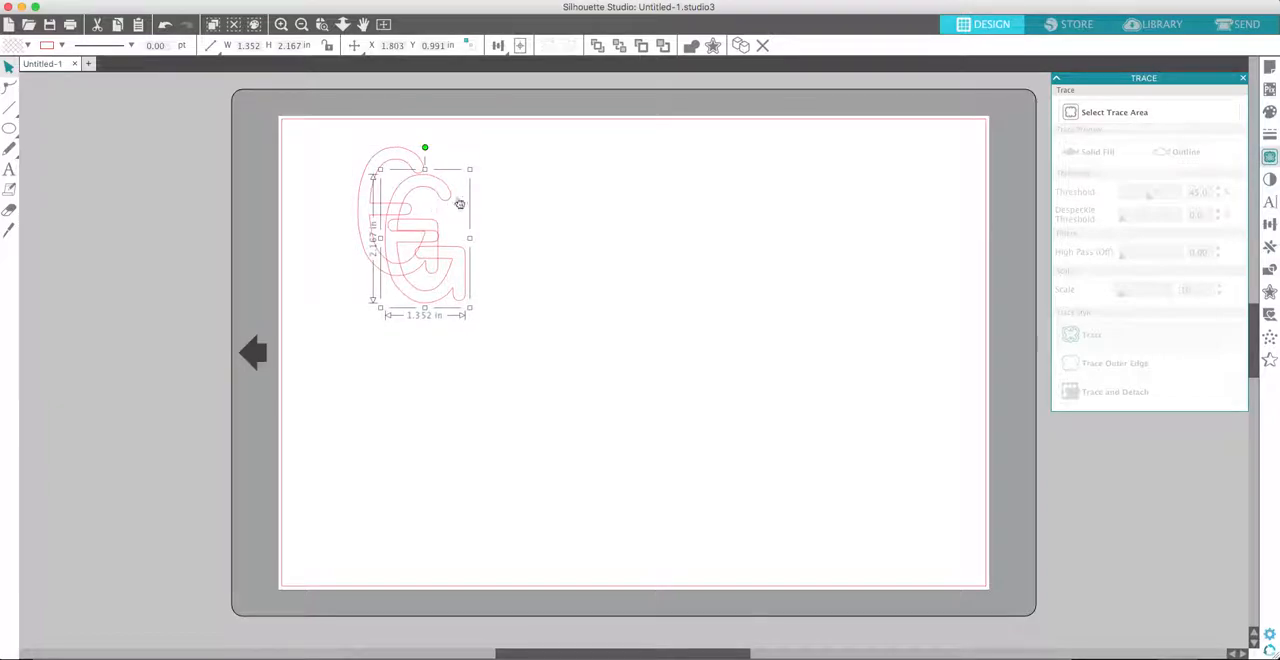
drag(450, 189, 520, 169)
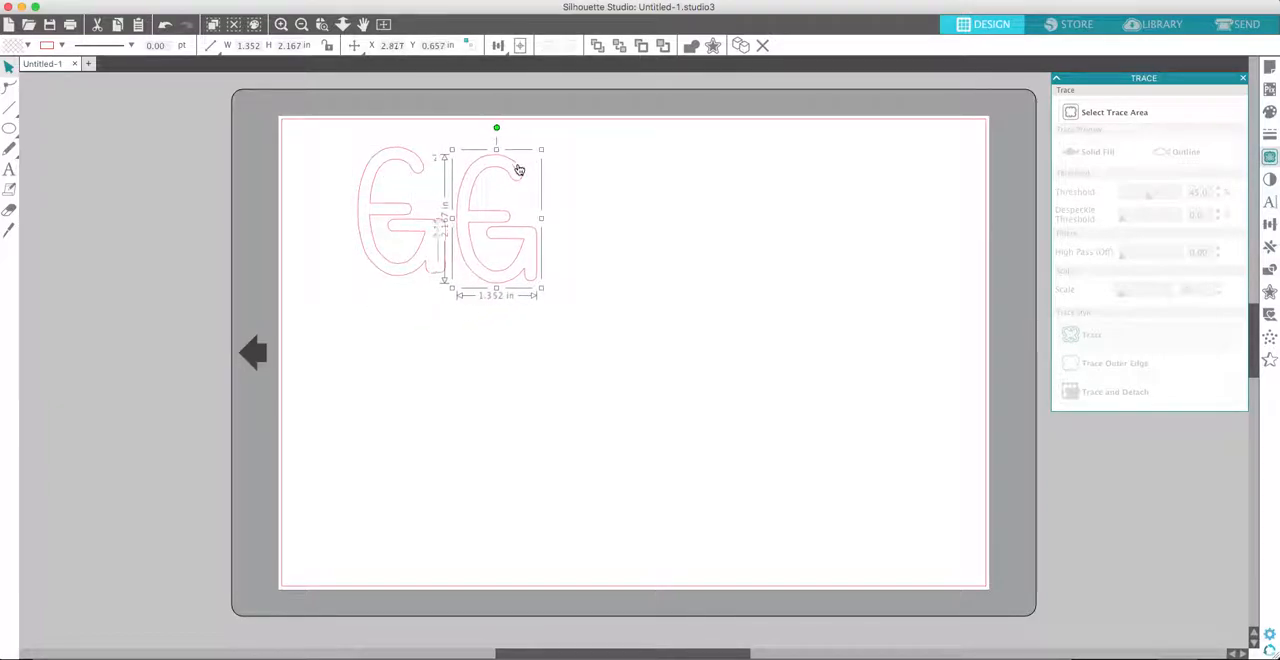
key(super+v)
drag(455, 208, 600, 165)
key(super+v)
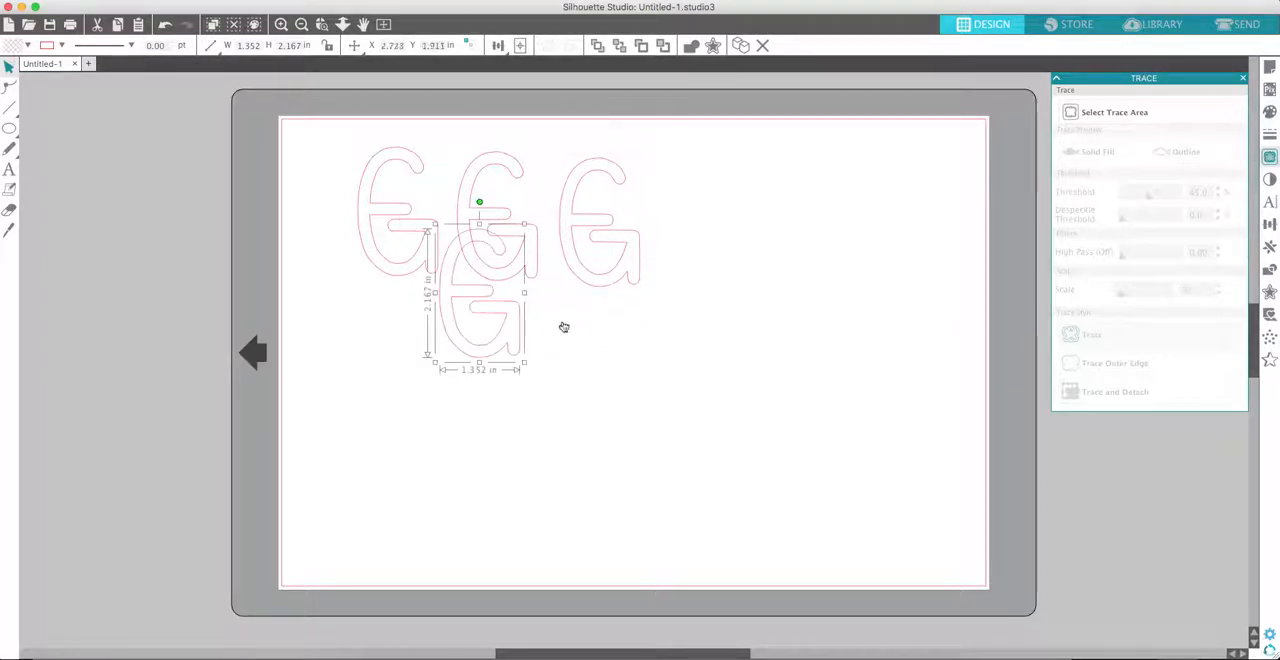
drag(451, 260, 675, 183)
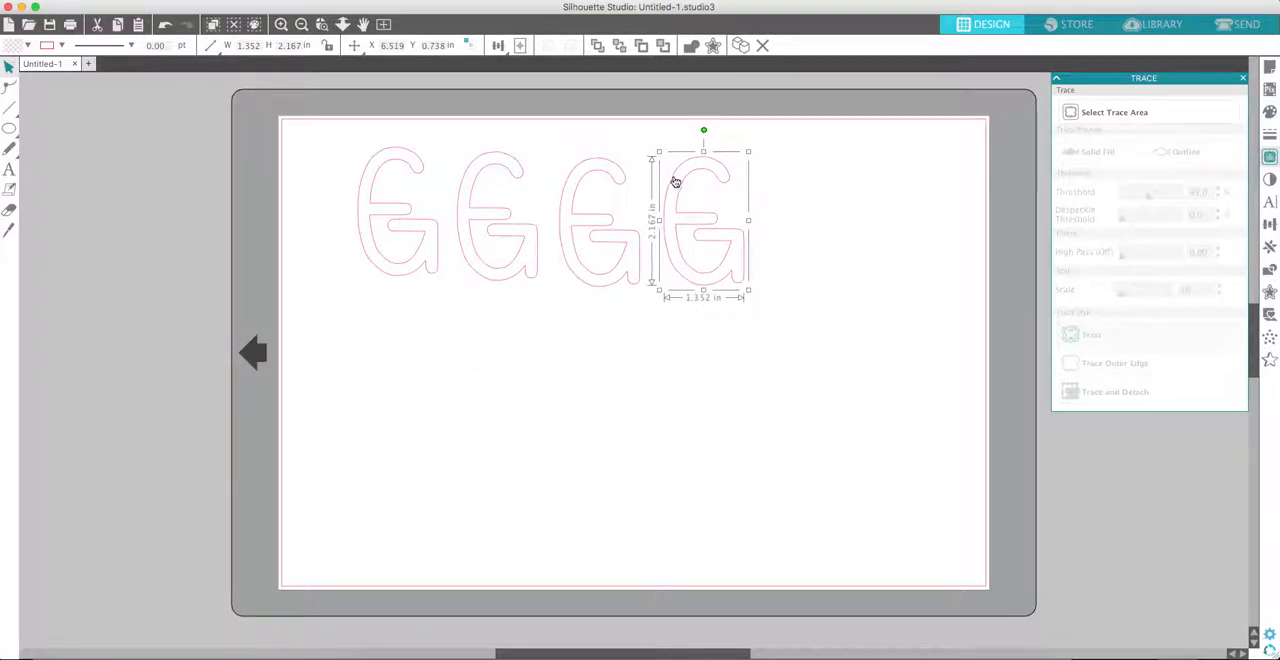
- Paste five more copies of the letter, arranging four in a second row and one at the end of the first row
key(super+v)
drag(474, 285, 366, 323)
key(super+v)
drag(510, 299, 474, 312)
key(super+v)
drag(571, 320, 618, 312)
key(super+v)
drag(569, 348, 688, 318)
key(super+v)
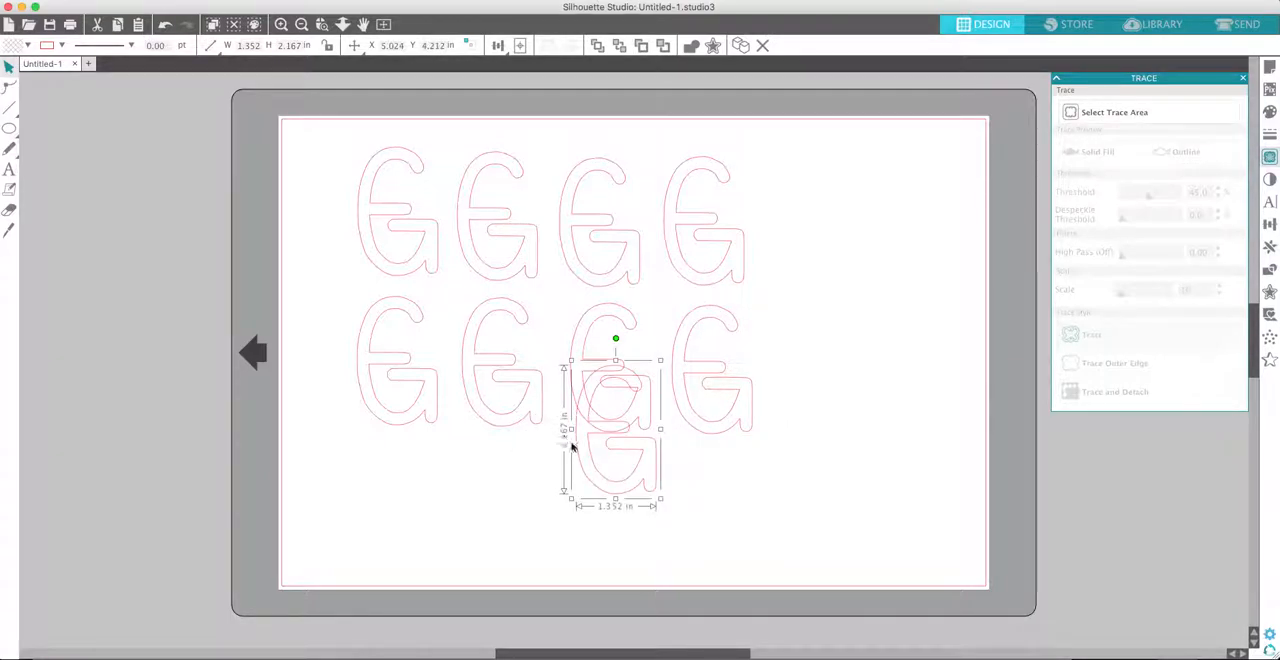
drag(646, 423, 784, 227)
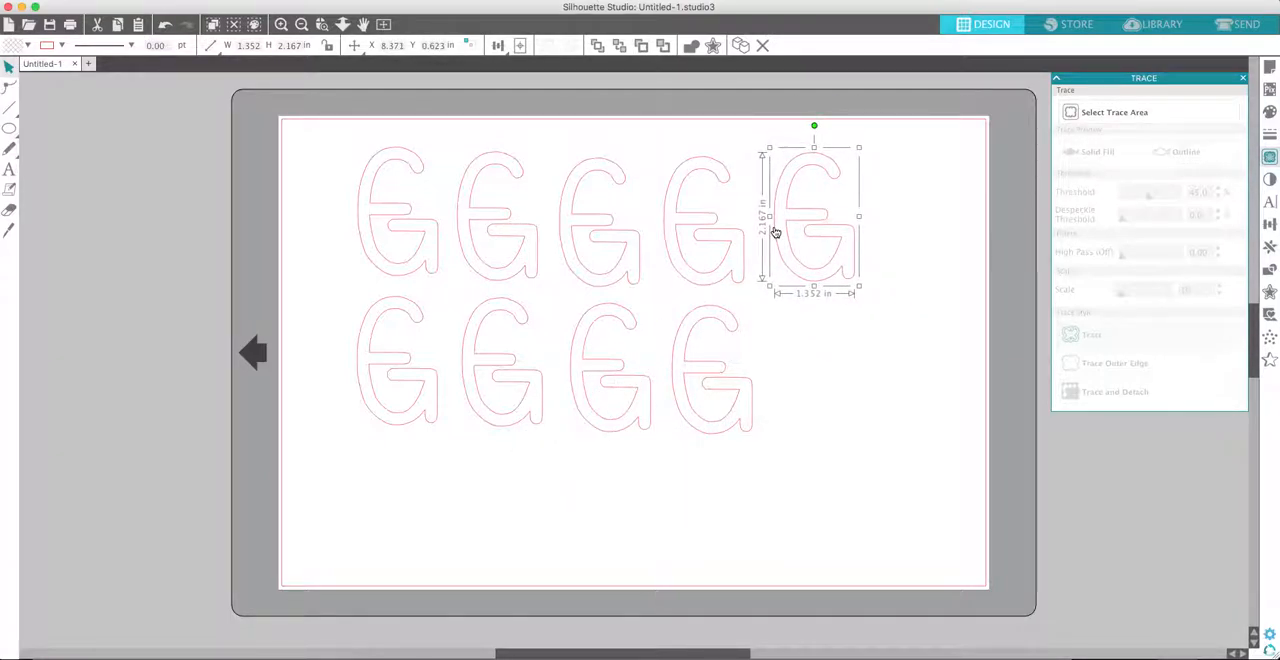
- Paste two more copies of the letter, completing the second row with one and starting a third row with the other rotated a quarter turn counterclockwise
key(super+v)
drag(660, 406, 832, 313)
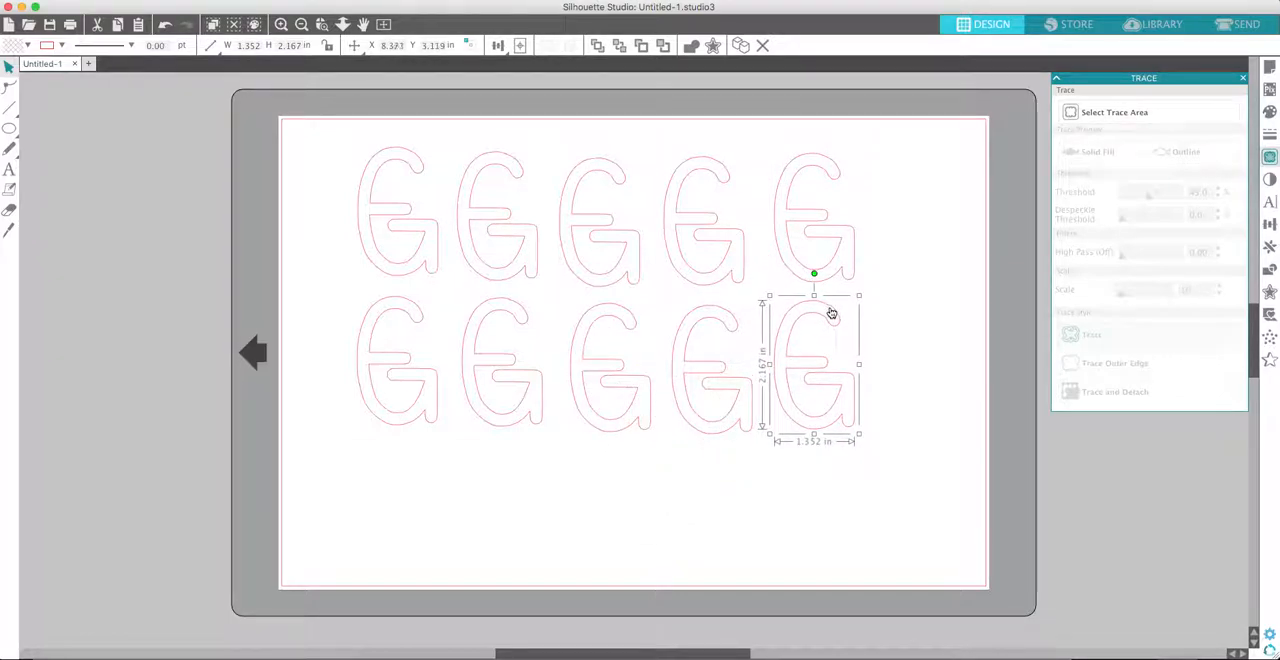
key(super+v)
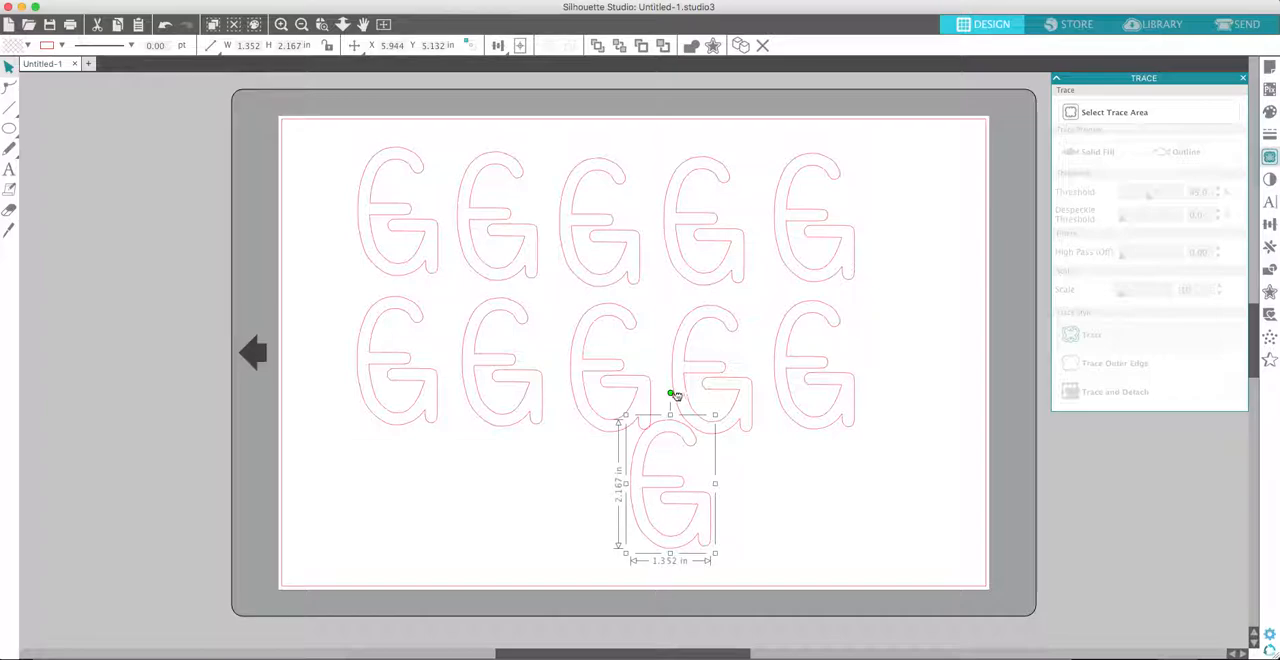
drag(671, 393, 373, 482)
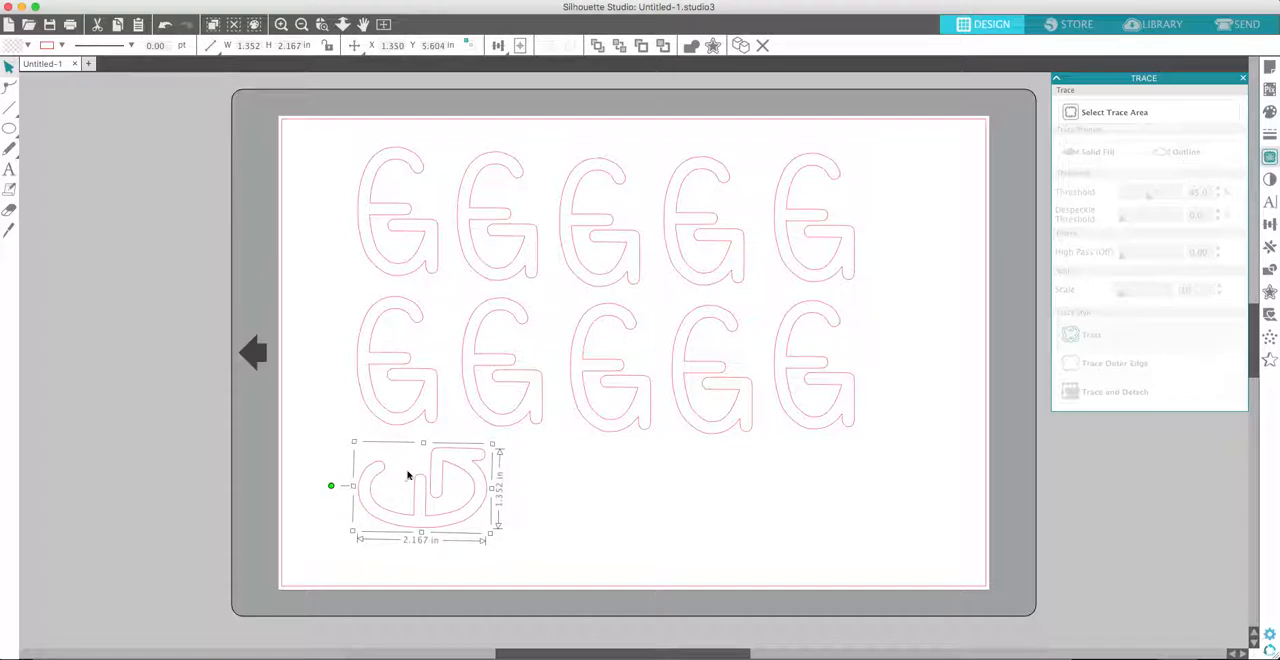
- Paste two more copies of the letter, rotate each a quarter turn counterclockwise, and line them up in the third row
key(ctrl+v)
drag(700, 423, 580, 517)
drag(727, 488, 611, 466)
key(ctrl+v)
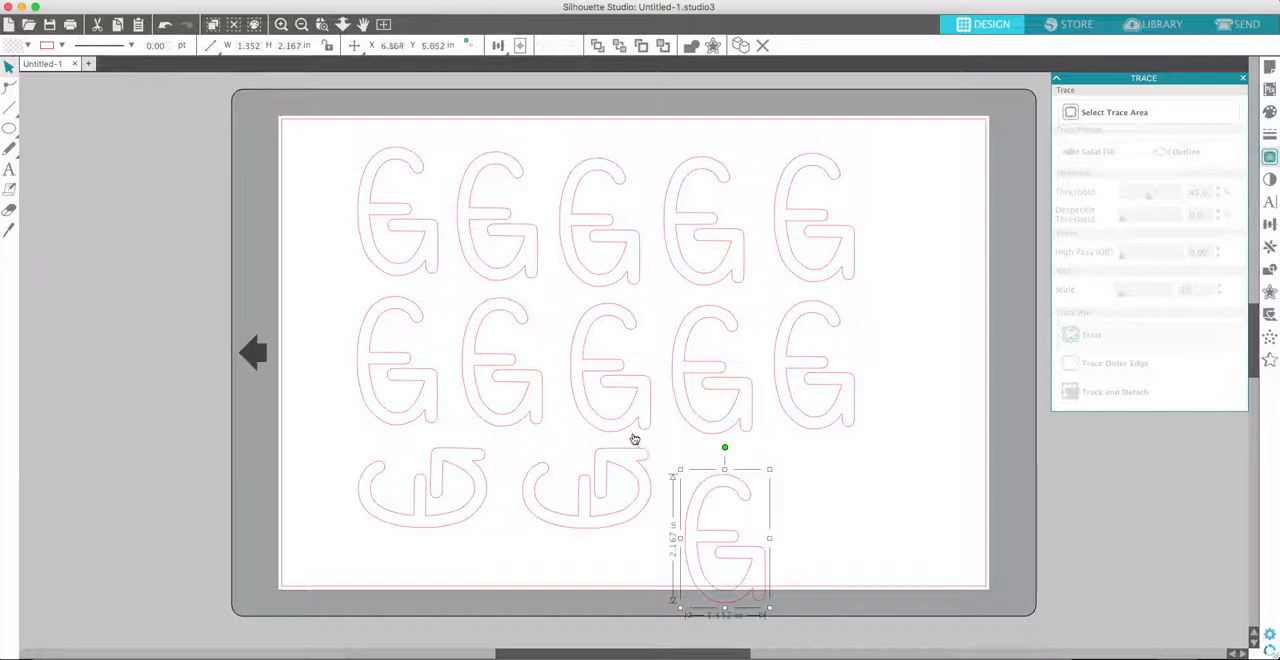
drag(726, 448, 634, 534)
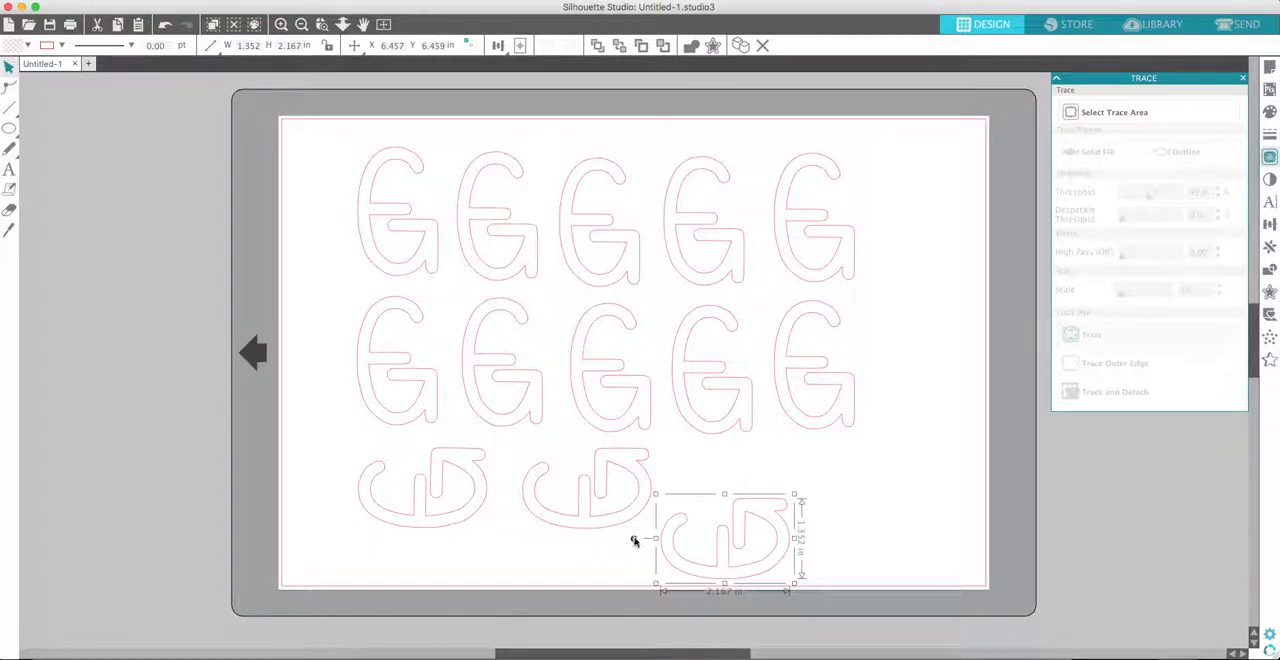
drag(768, 523, 790, 465)
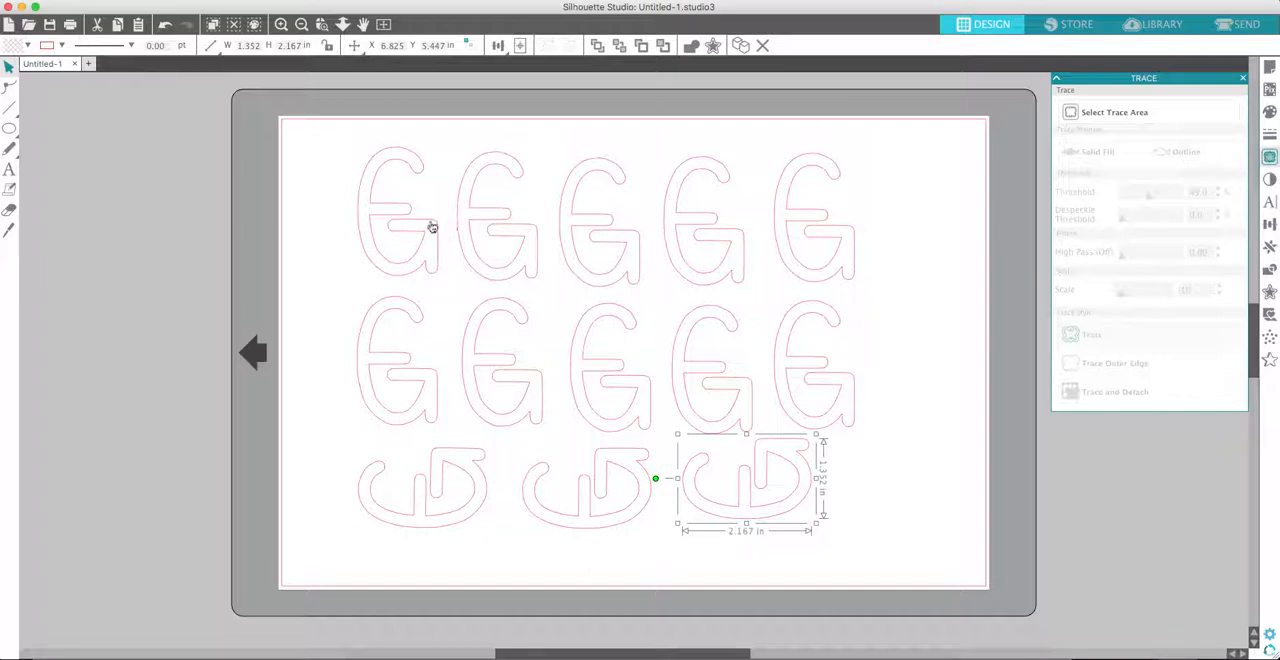
click(862, 488)
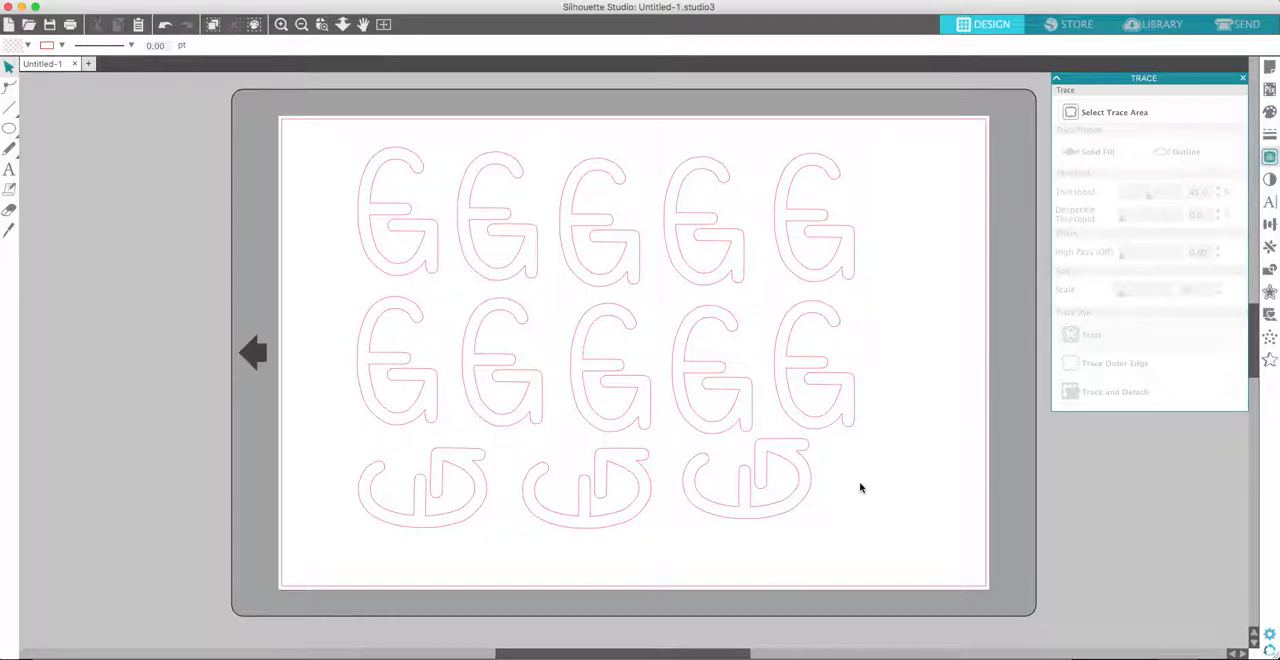
drag(771, 457, 771, 464)
click(831, 472)
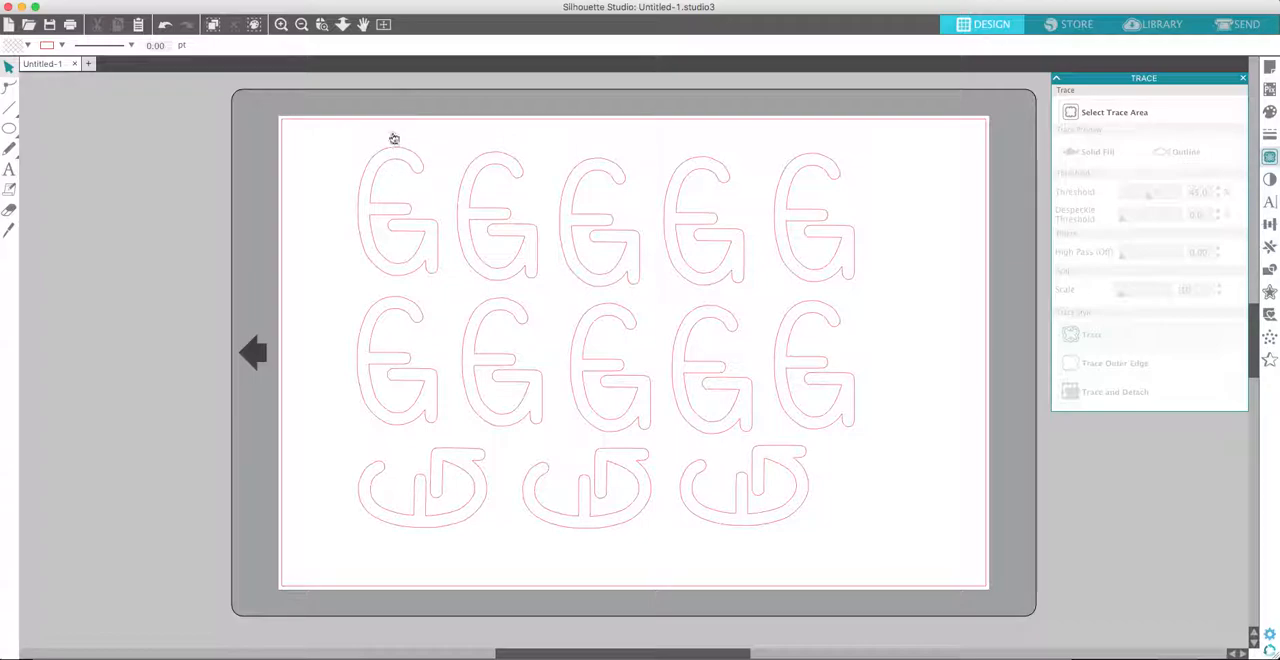
- Nudge the first letter of the first row and the first letter of the second row to refine their alignment
drag(394, 154, 389, 126)
drag(386, 166, 388, 160)
click(351, 164)
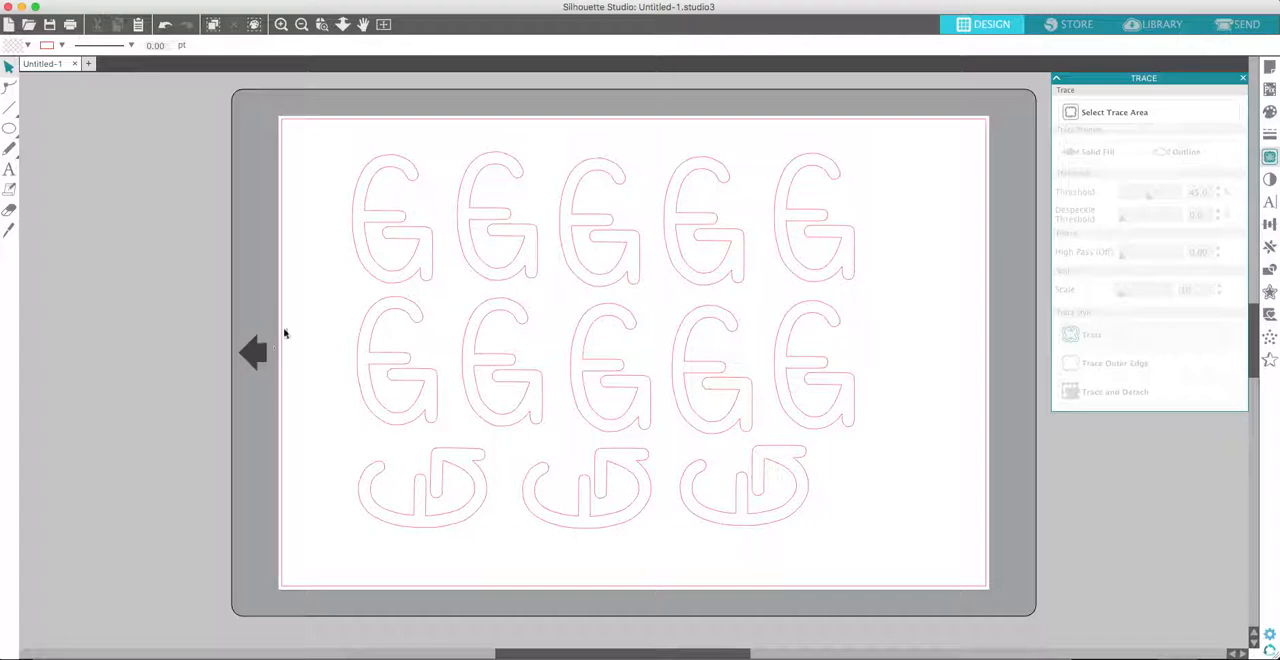
mouse_move(360, 350)
mouse_down()
mouse_move(300, 351)
mouse_move(356, 349)
mouse_up()
click(333, 345)
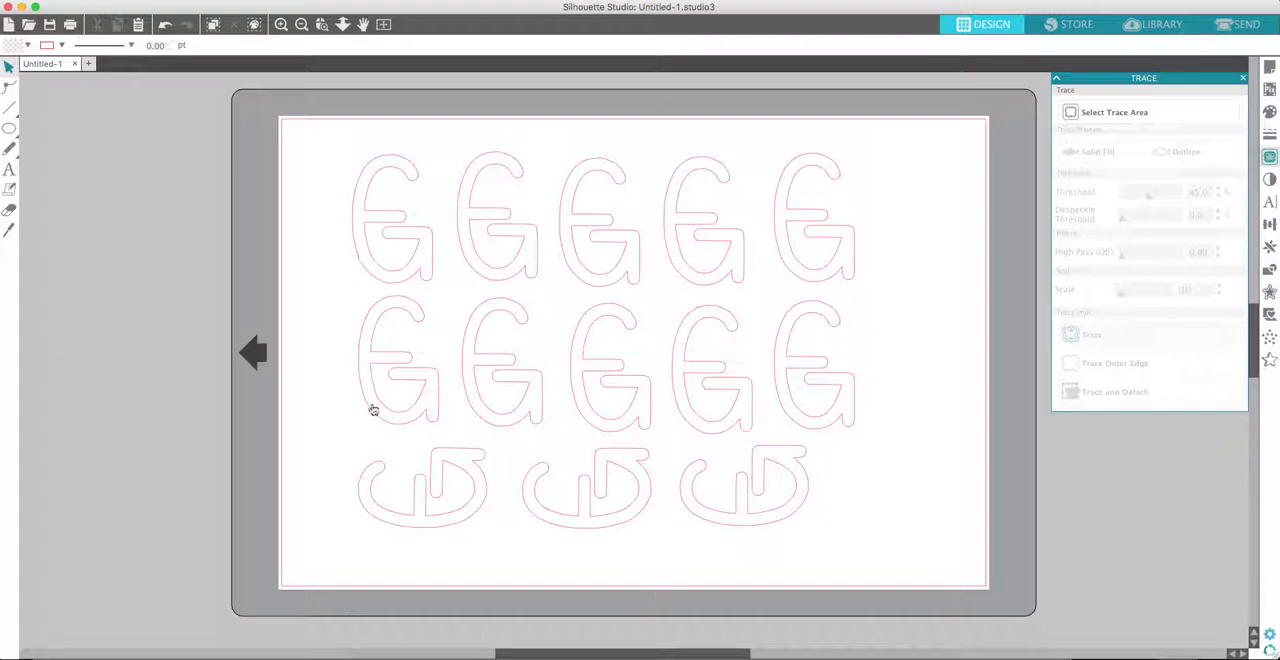
- Select all the letters and shift the whole group slightly right to centre it better on the page
drag(331, 154, 857, 508)
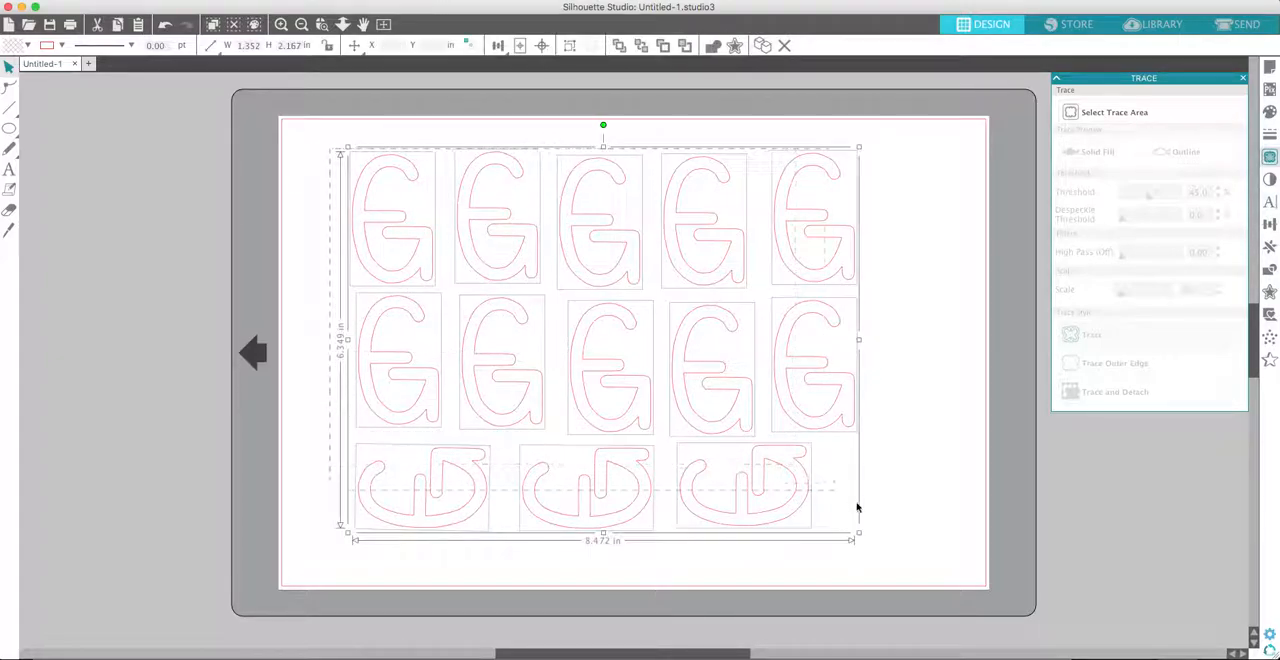
drag(823, 377, 859, 380)
click(1028, 436)
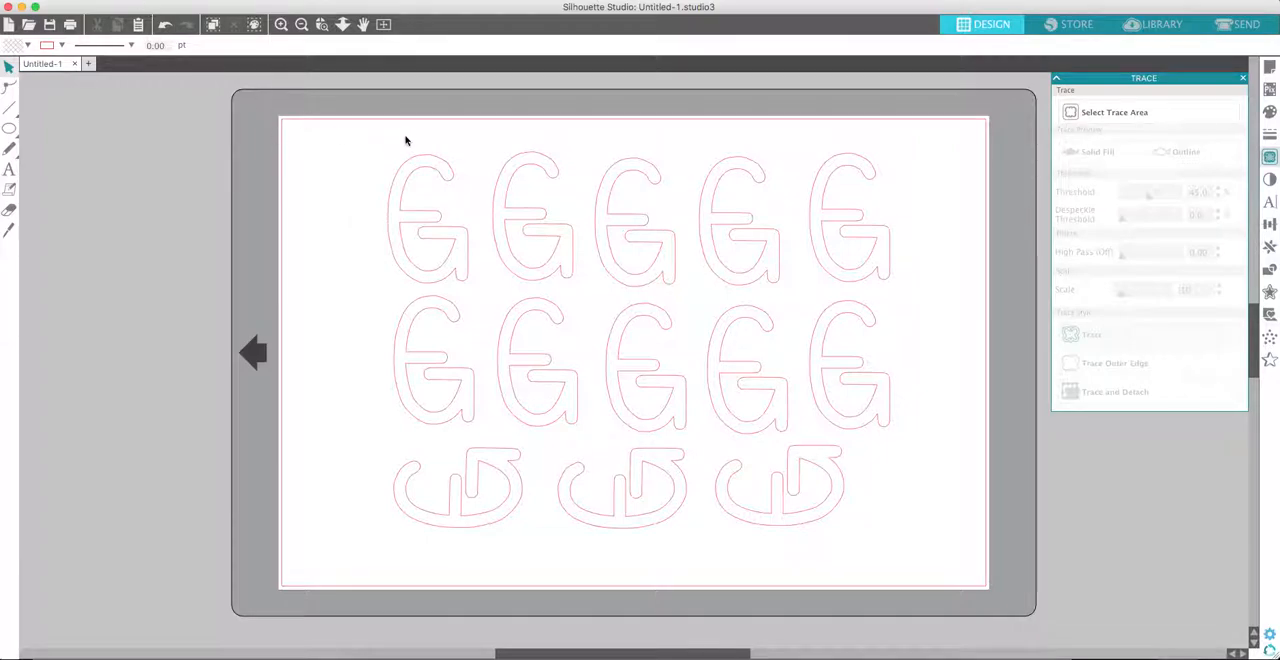
- Save the design as EG in the Documents folder in Silhouette Studio V3 format
key(super+s)
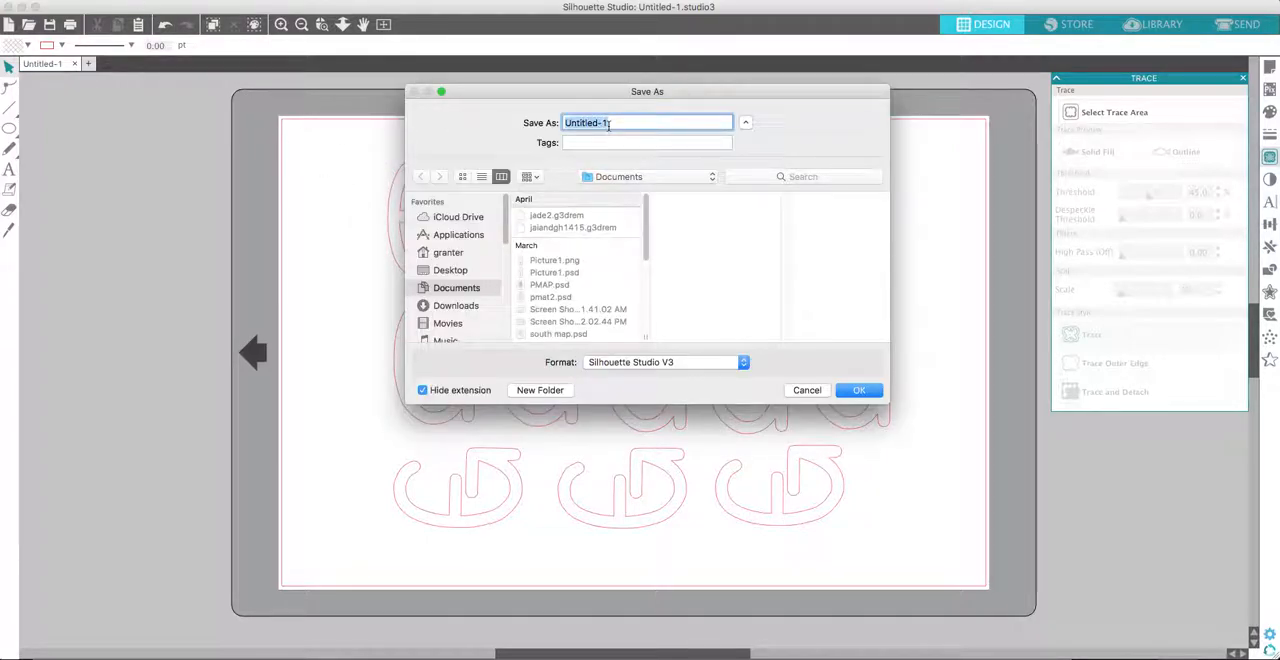
text(EG)
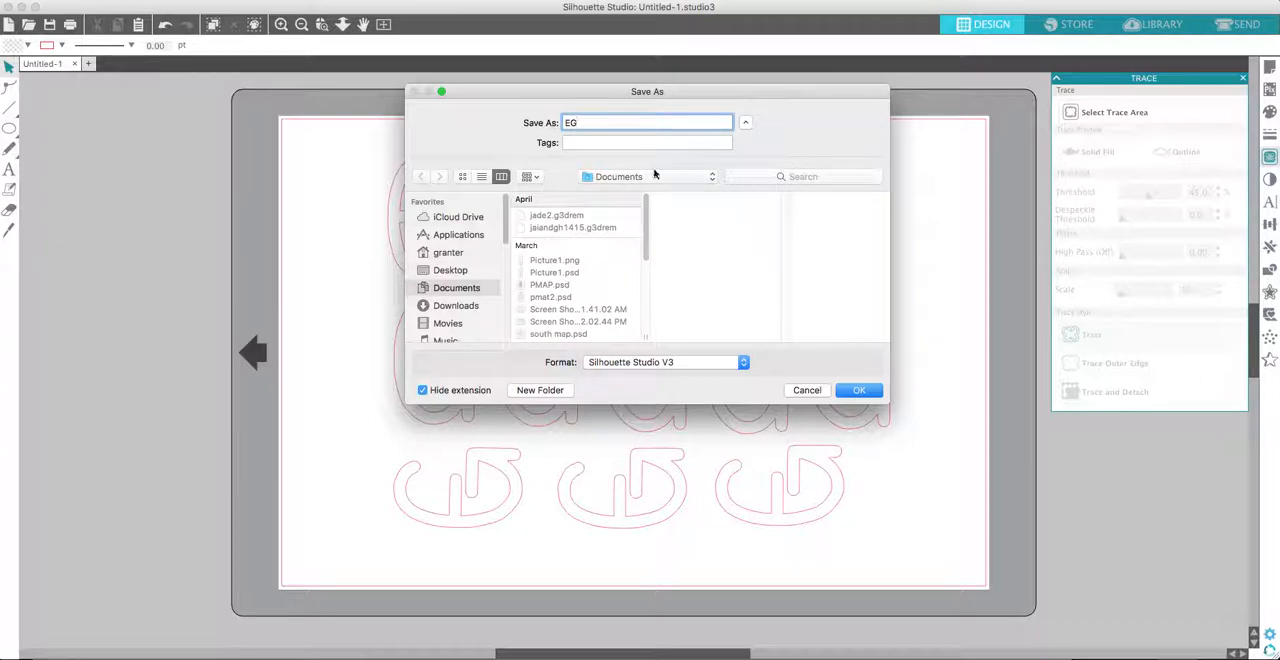
click(858, 391)
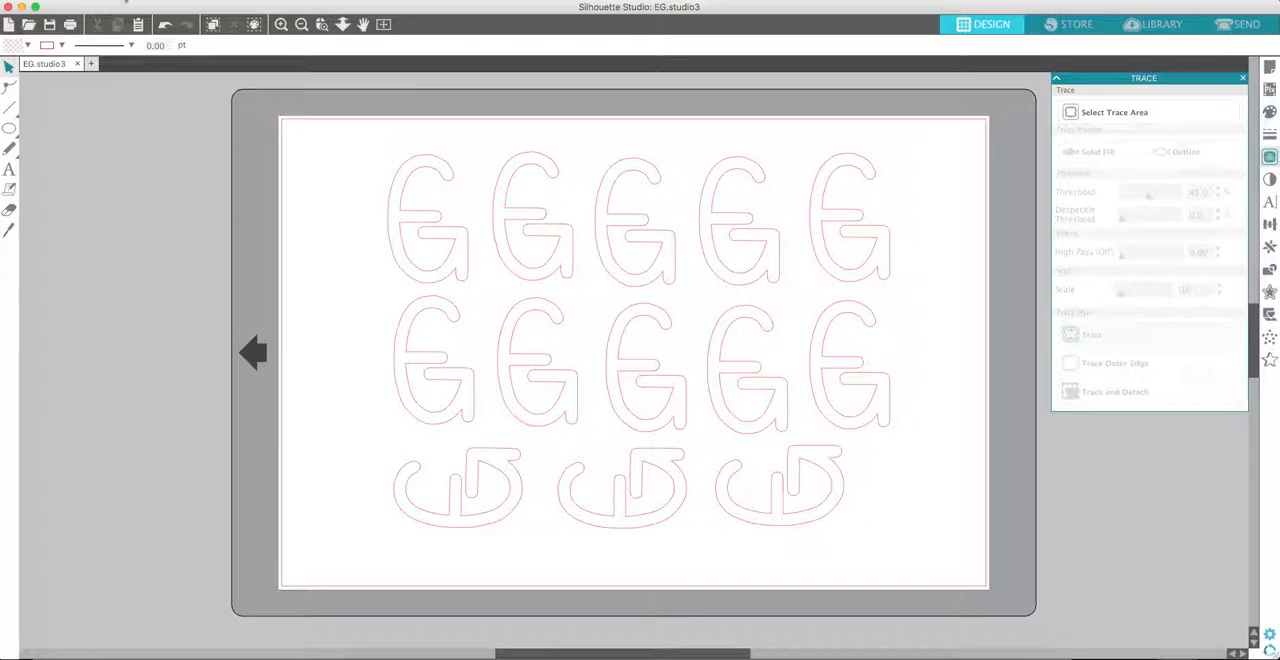
- Narrow and shift the design window to uncover the desktop, and open the screenshot of the letter layout
drag(1277, 130, 1141, 134)
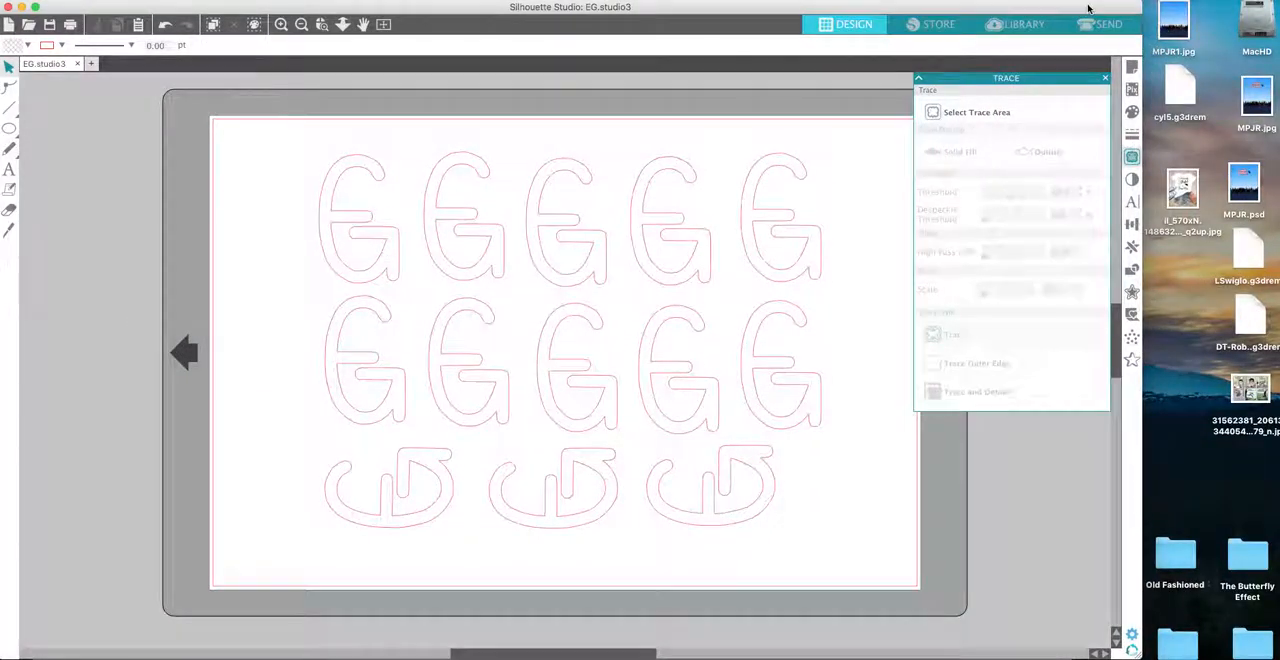
drag(1089, 11, 993, 4)
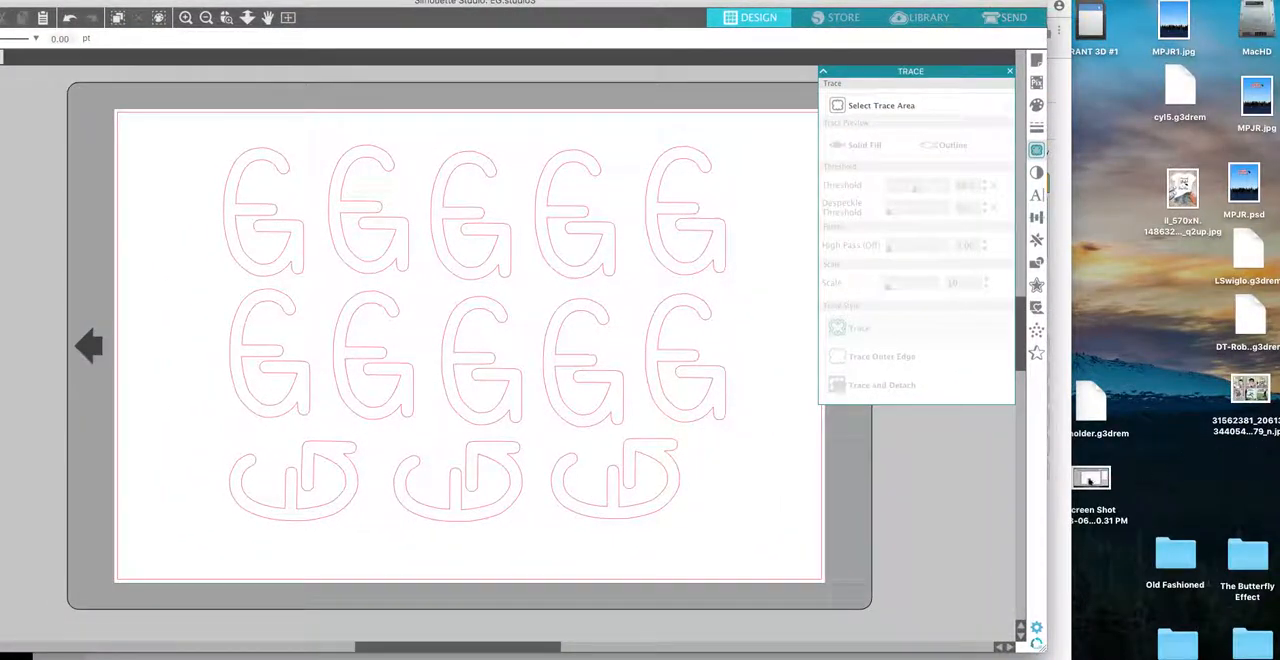
click(1094, 482)
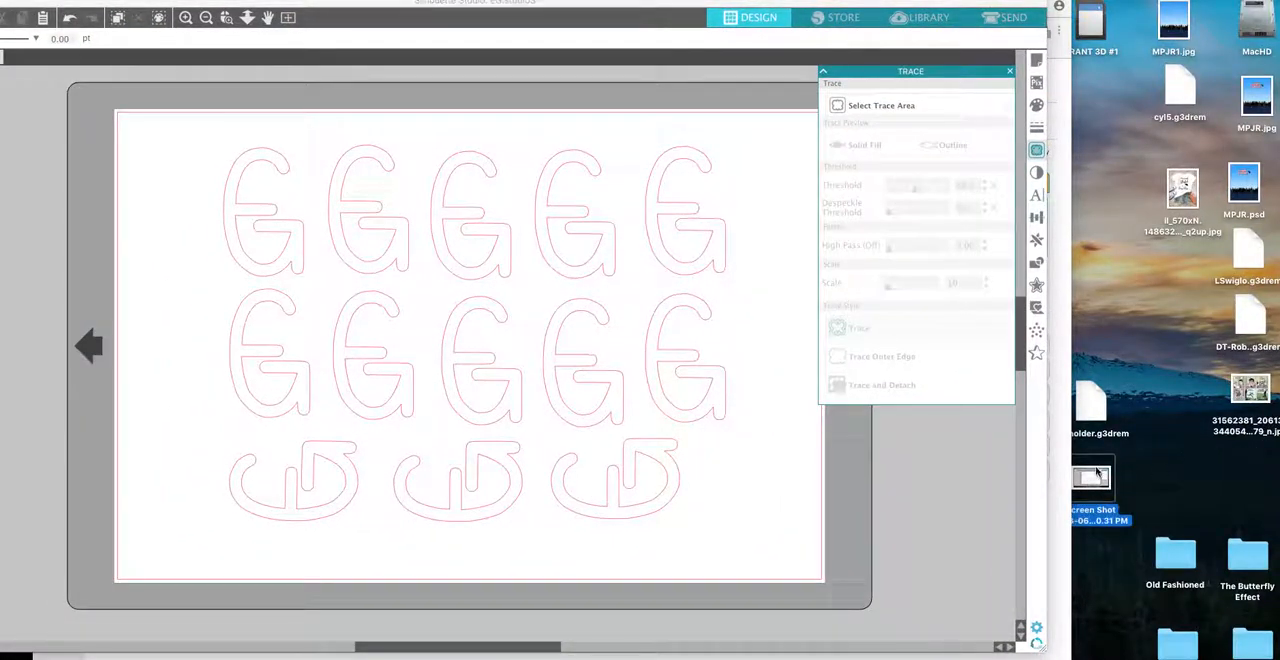
double_click(1099, 480)
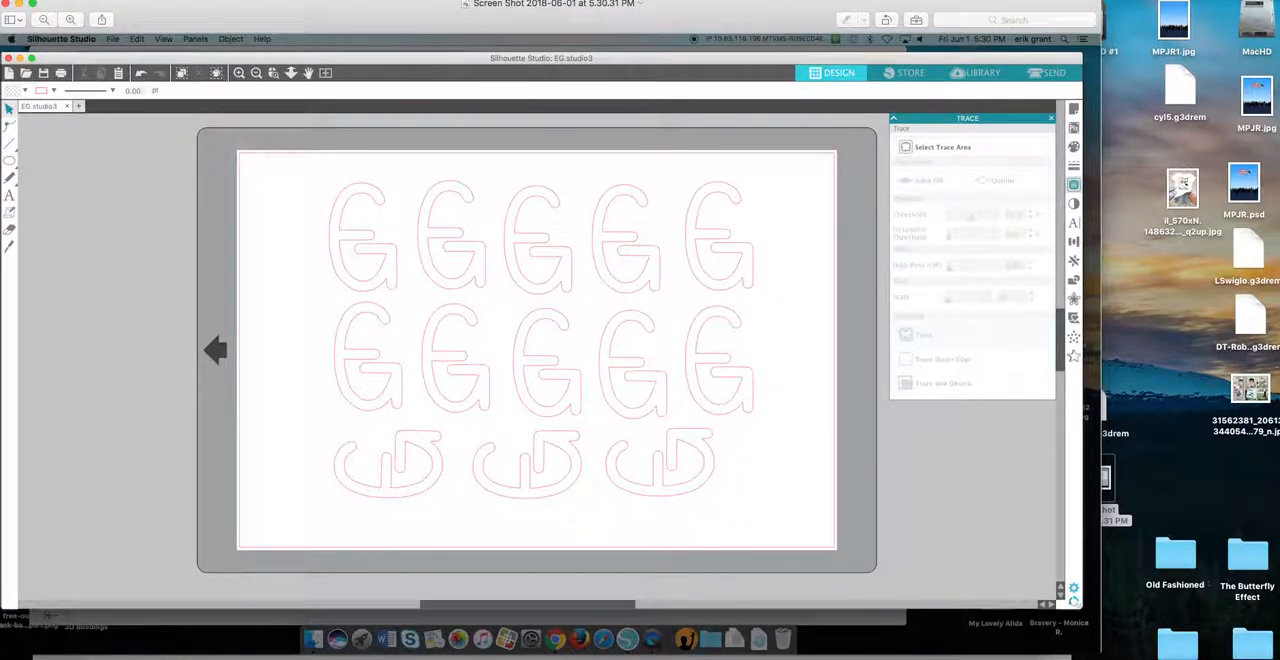
- Close the layout screenshot and restore the design window to its original position and full width
drag(783, 8, 858, 36)
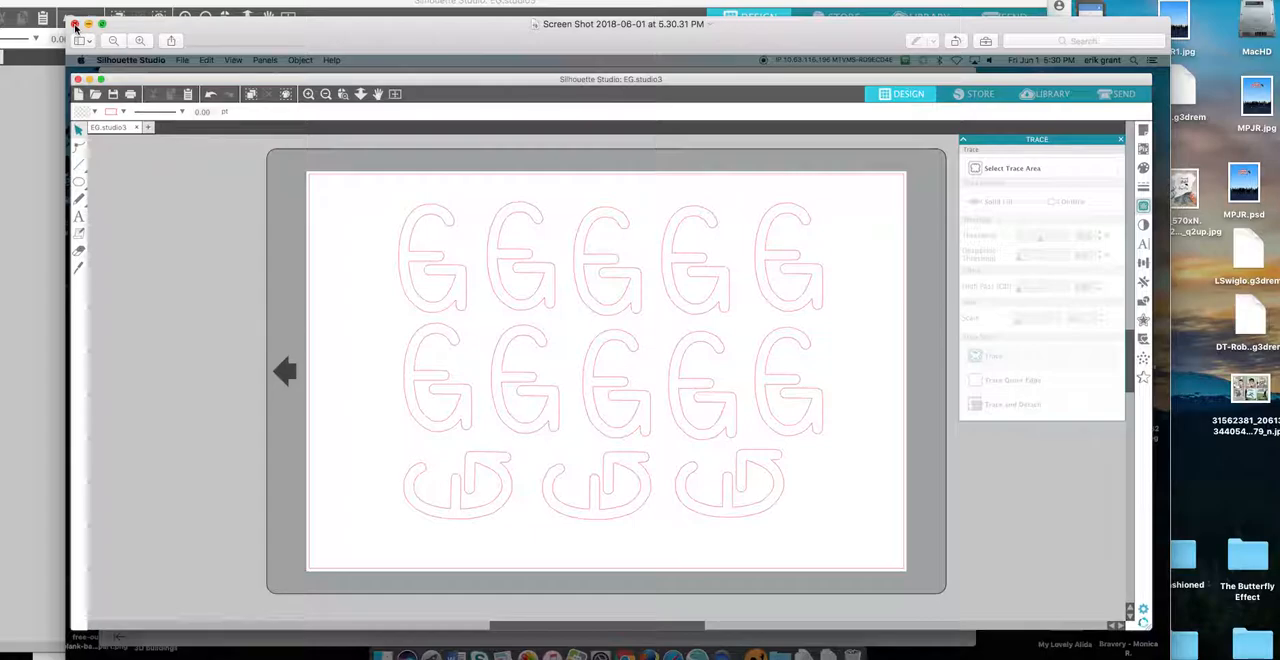
click(75, 27)
drag(290, 6, 381, 16)
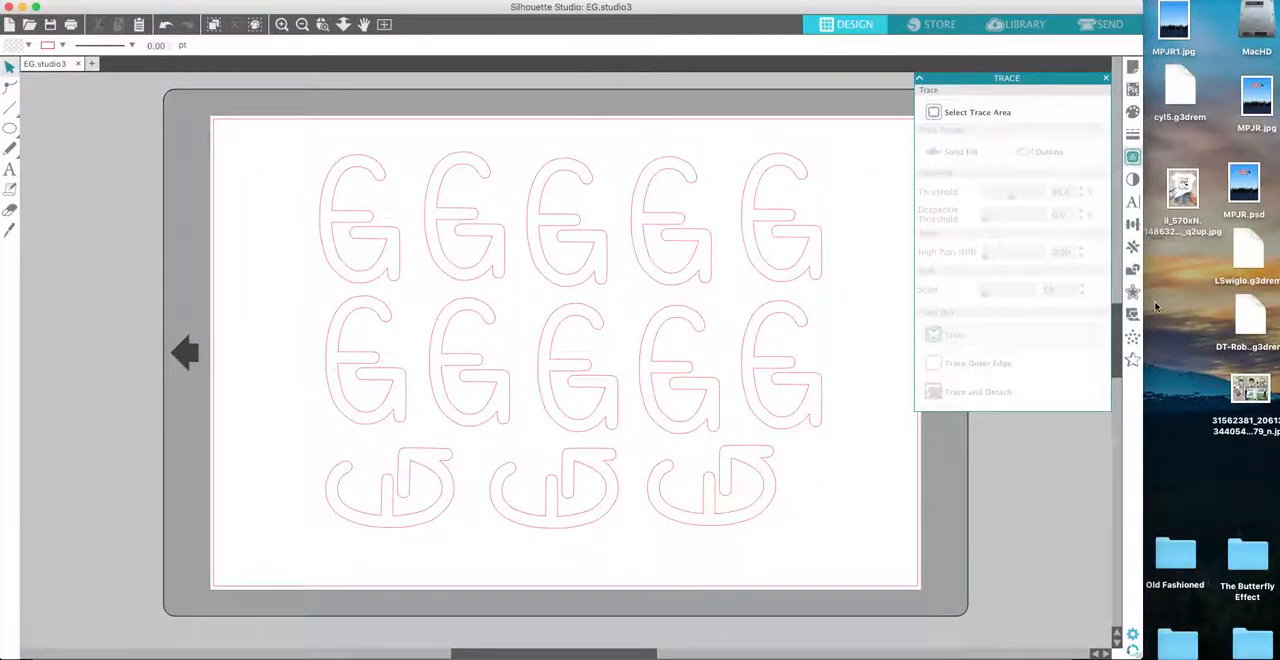
drag(1143, 332, 1279, 332)
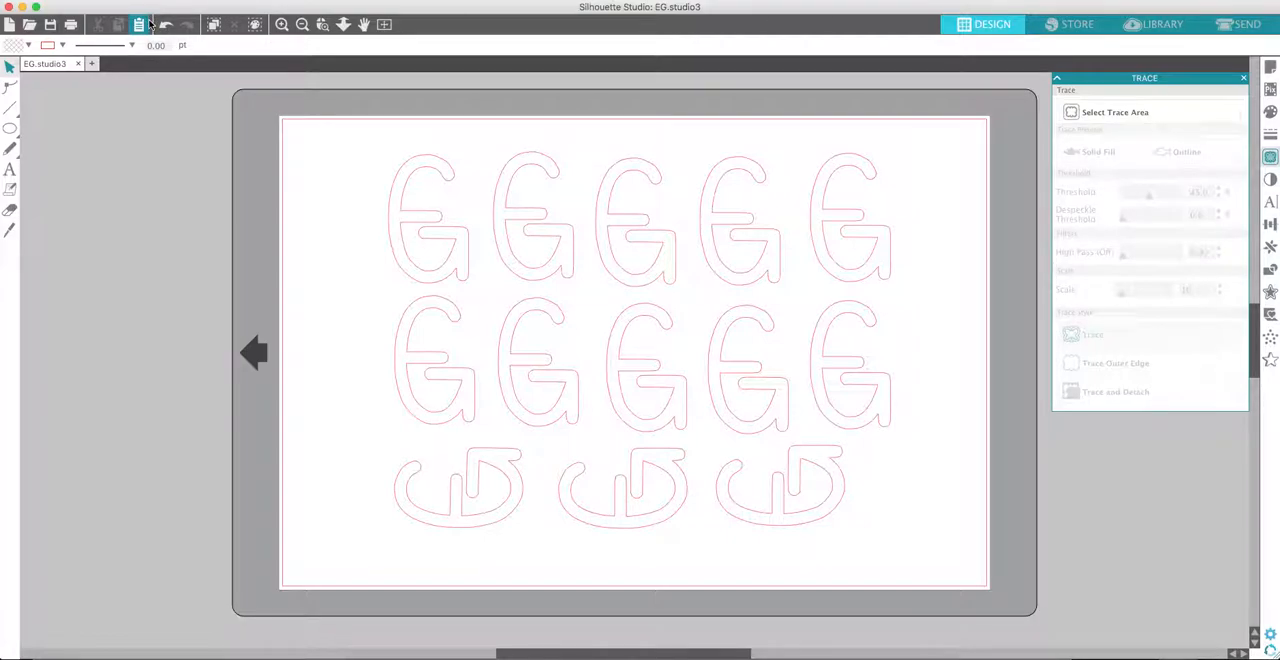
- Open the Send view with the cut settings for the letter layout
click(1246, 26)
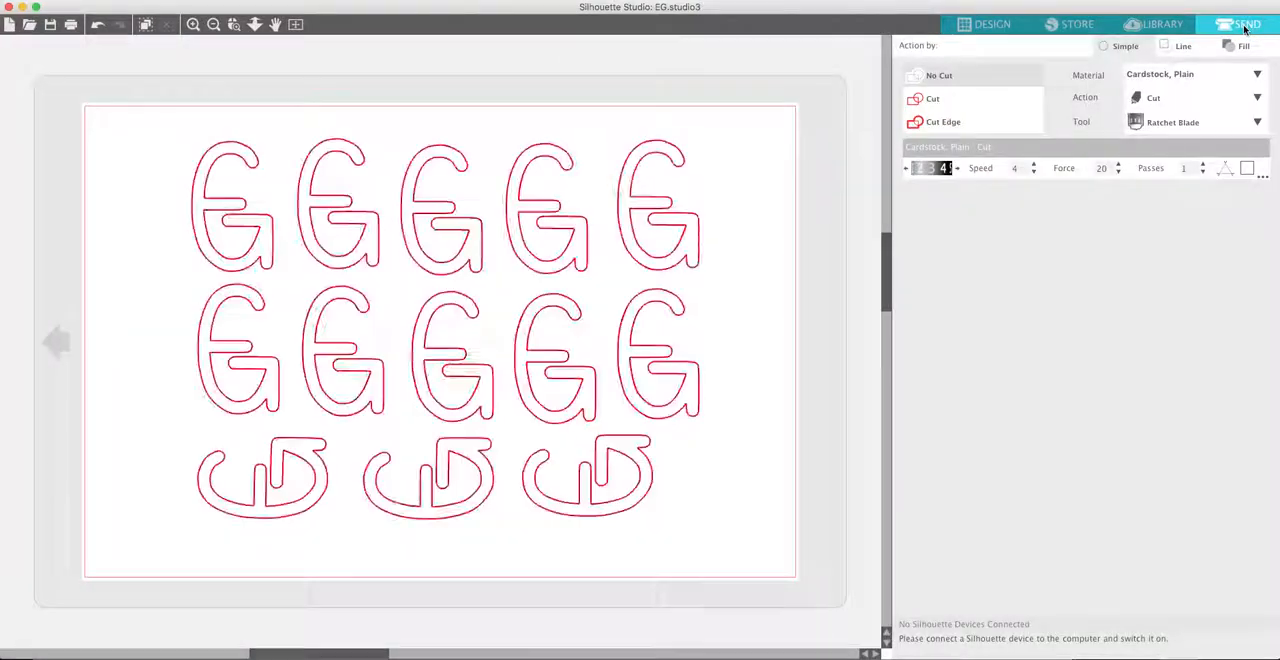